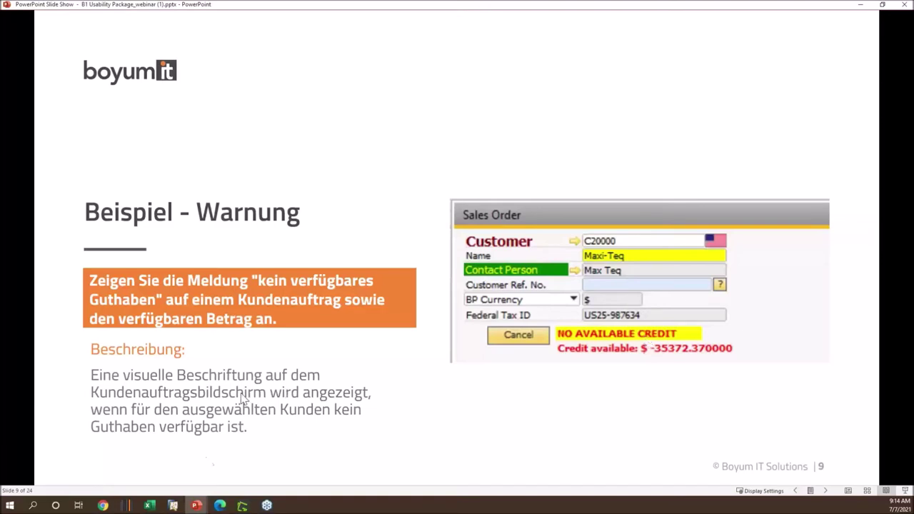
# Step: Switch to SAP Business One, hide the dashboard and cancel the Configuration dialog
pyautogui.click(174, 505)
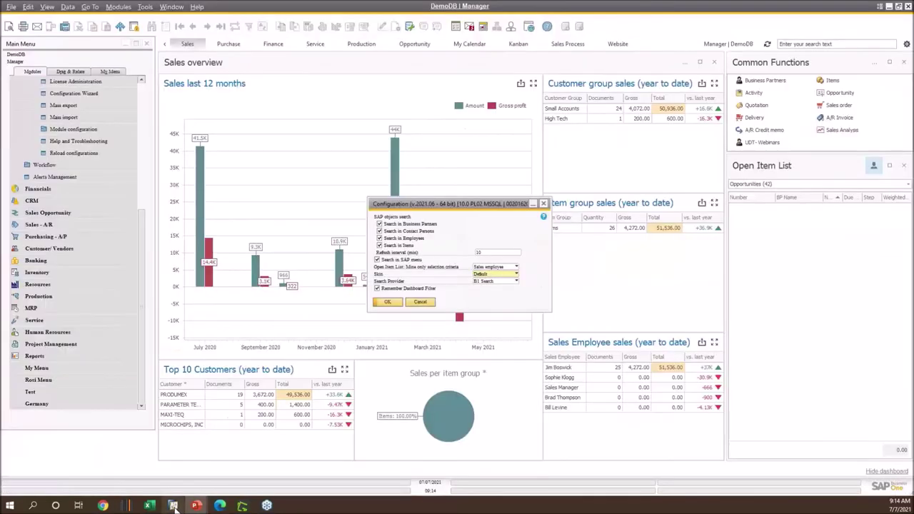
pyautogui.click(885, 473)
pyautogui.click(420, 301)
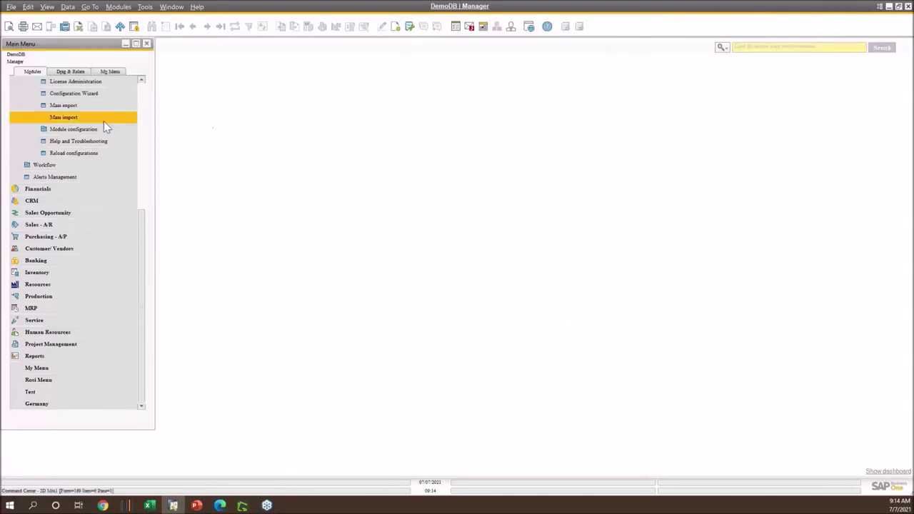
# Step: Open a new sales order from Sales - A/R and select MAXI-TEQ (C20000) as the customer
pyautogui.scroll(10, 143, 247)
pyautogui.click(42, 82)
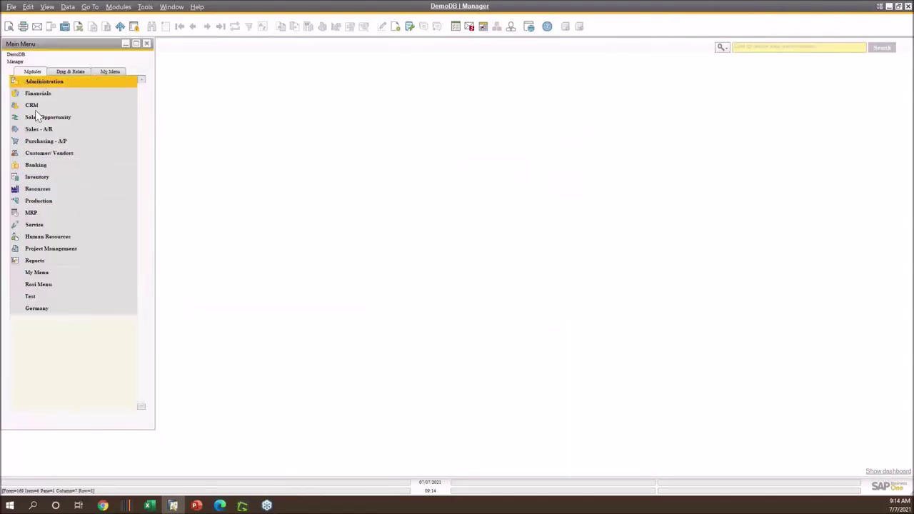
pyautogui.click(54, 131)
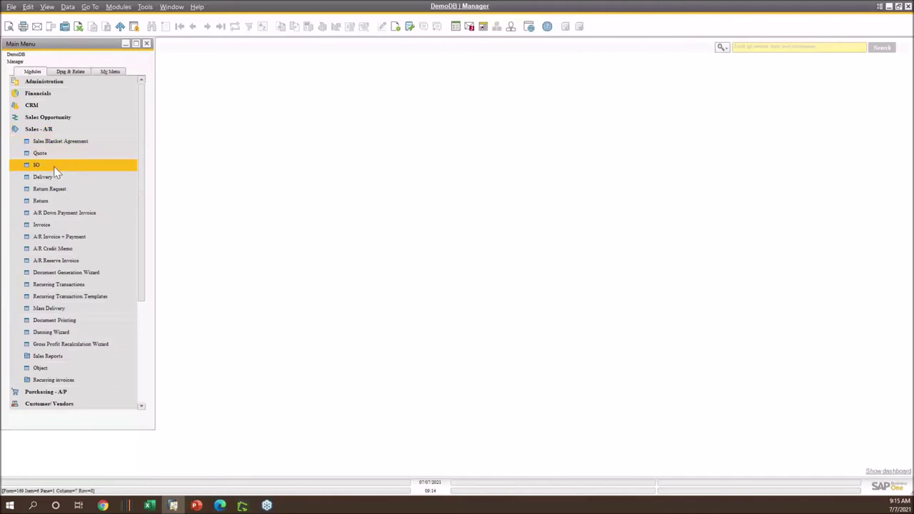
pyautogui.click(54, 169)
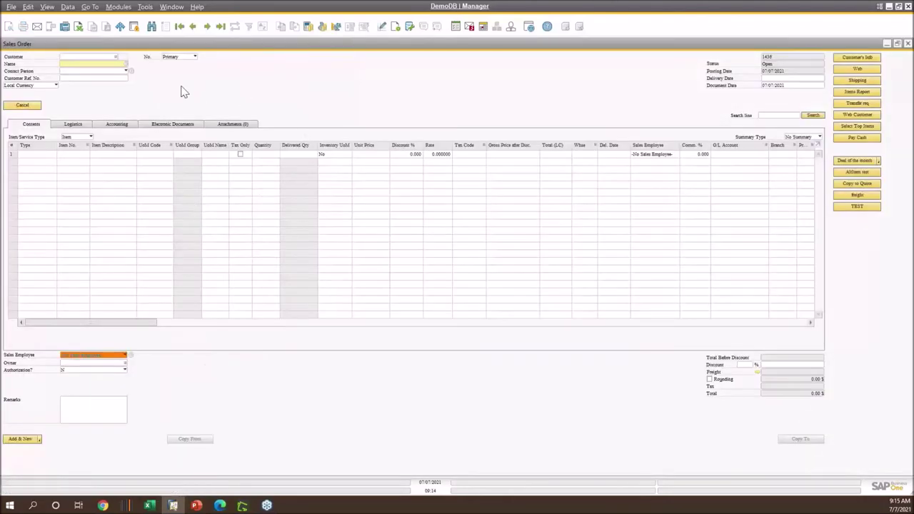
pyautogui.click(126, 64)
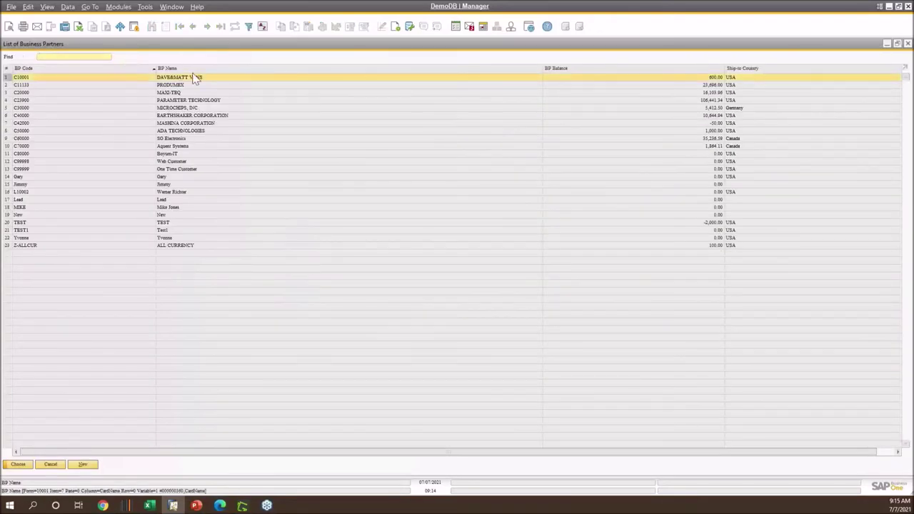
pyautogui.doubleClick(195, 94)
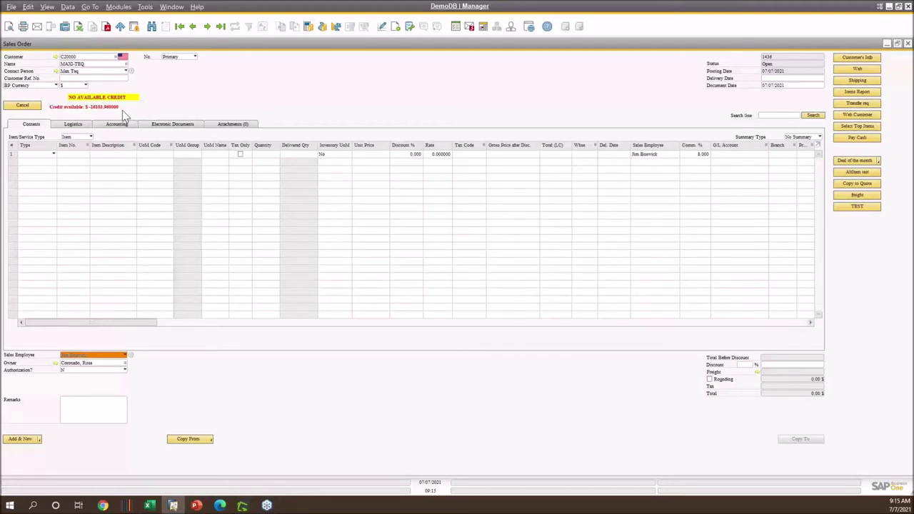
# Step: Change the sales order's customer to PRODUMEX (C11133) from the list of business partners
pyautogui.click(124, 64)
pyautogui.press('BackSpace')
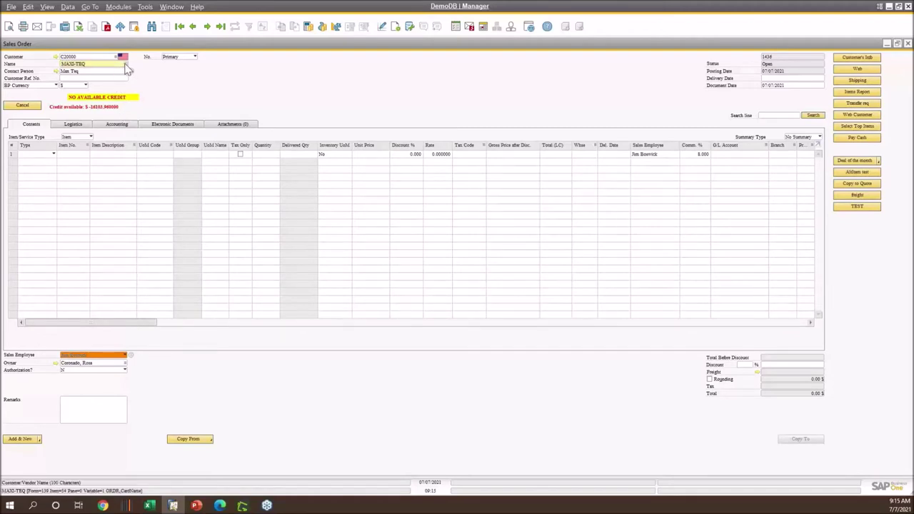
pyautogui.press('Tab')
pyautogui.click(202, 87)
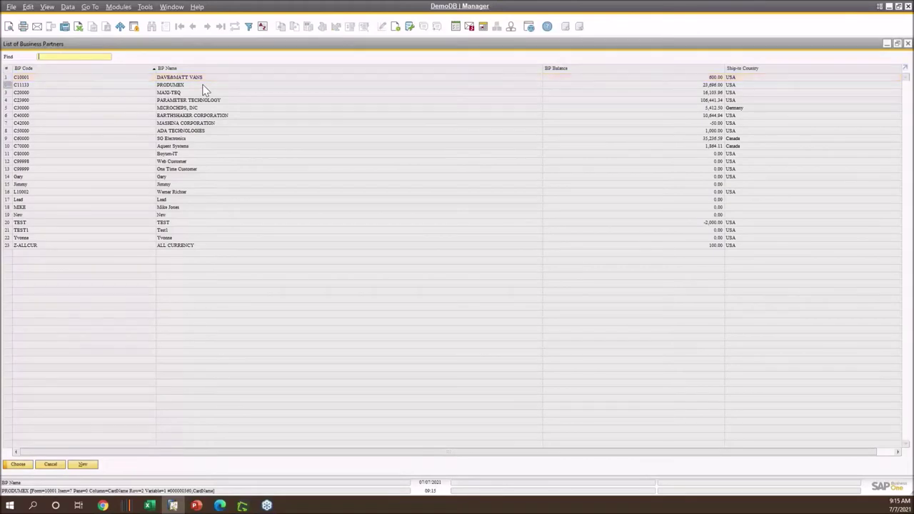
pyautogui.press('Return')
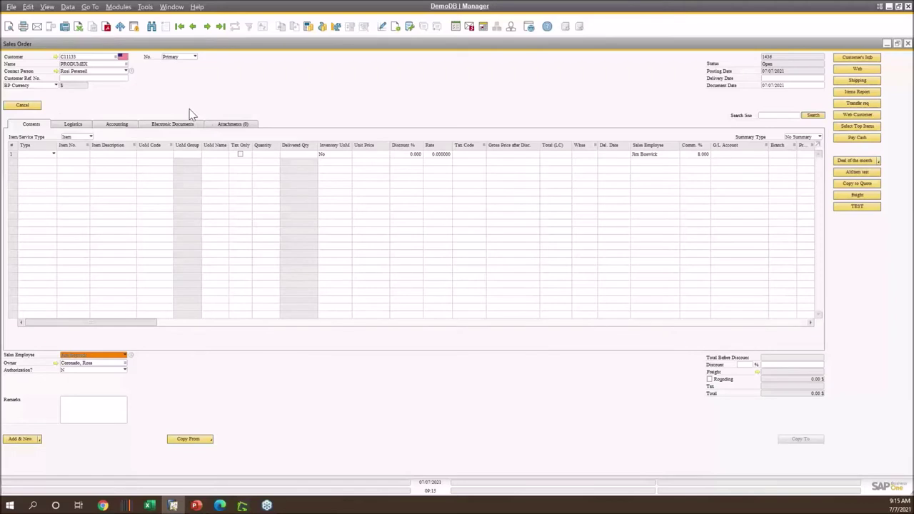
# Step: Close the PRODUMEX sales order without adding it
pyautogui.click(125, 64)
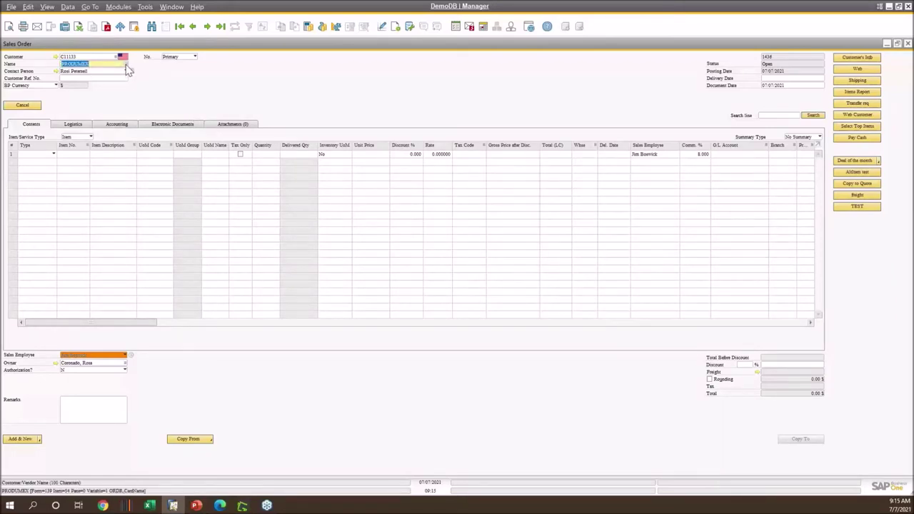
pyautogui.click(908, 44)
pyautogui.click(422, 277)
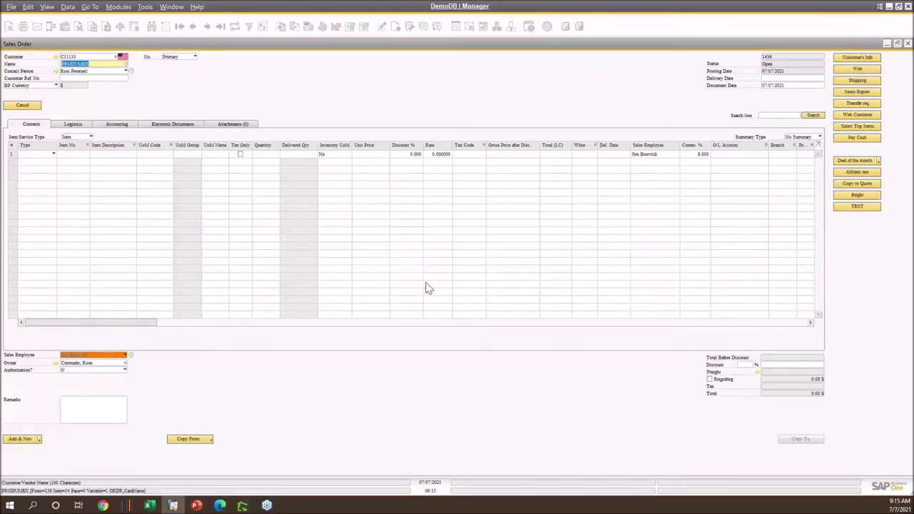
# Step: Open the customer master data from Customer/Vendors and display the first customer record
pyautogui.click(39, 131)
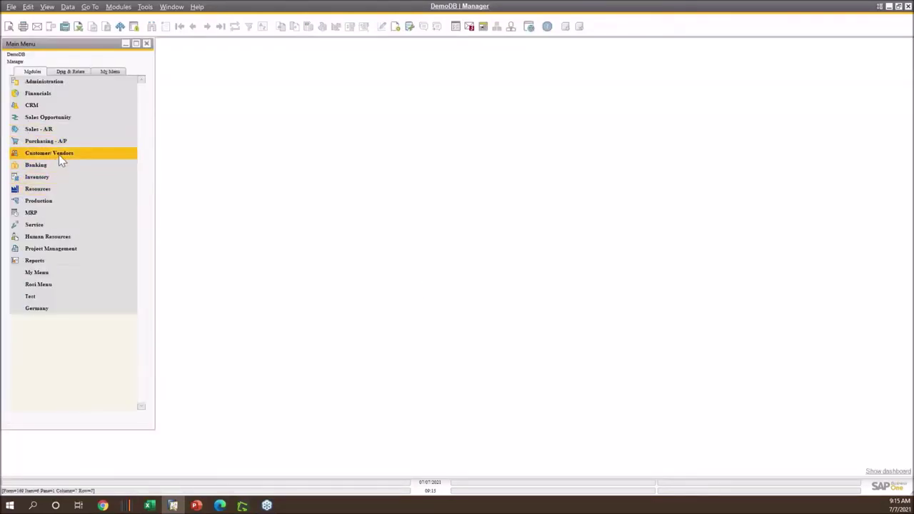
pyautogui.click(63, 155)
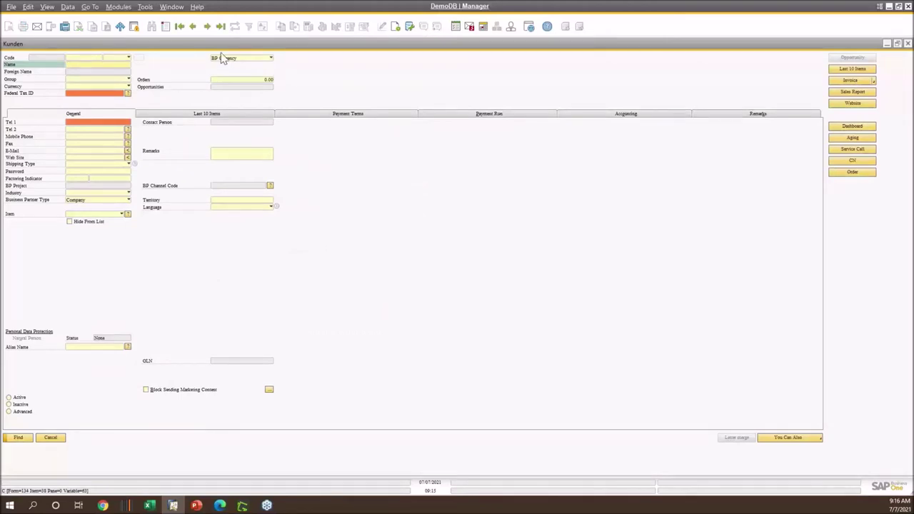
pyautogui.click(192, 27)
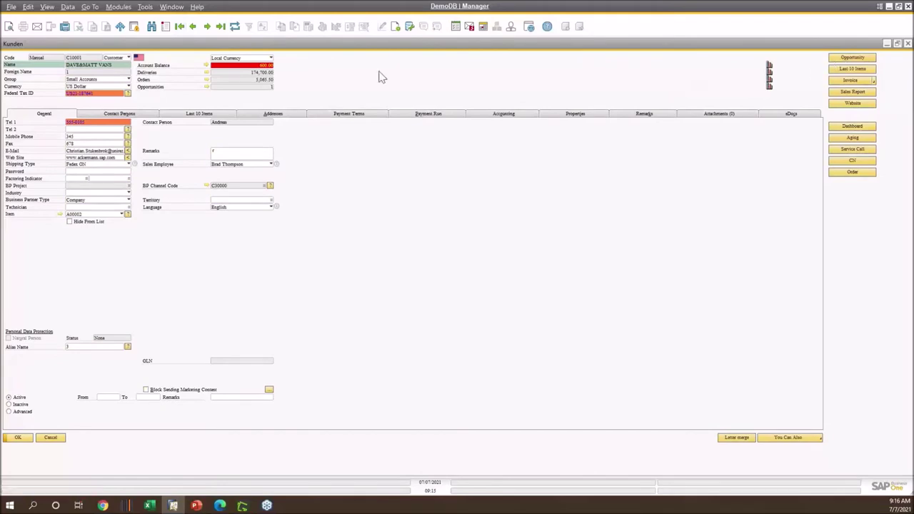
# Step: Browse the customer records up to MICROCHIPS, INC, and return to PARAMETER TECHNOLOGY in a restored, smaller window to compare the account balance colours
pyautogui.click(206, 27)
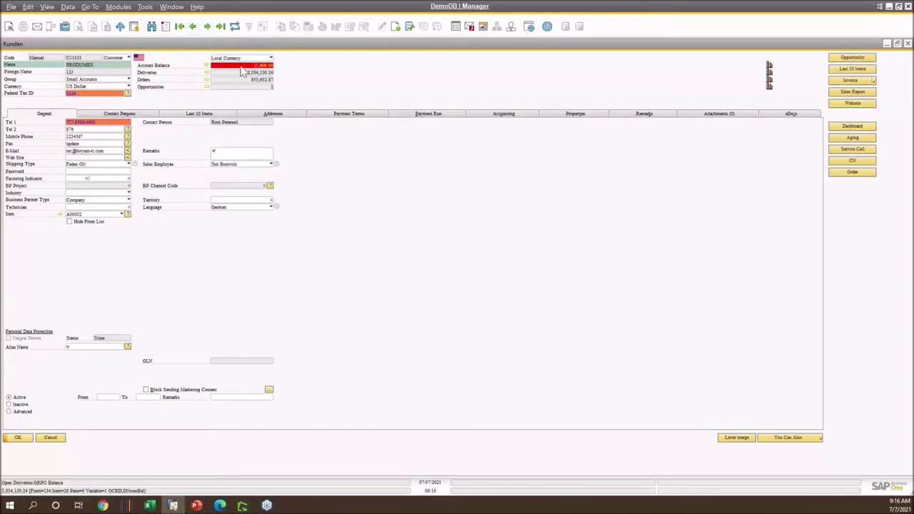
pyautogui.click(206, 27)
pyautogui.click(207, 27)
pyautogui.click(207, 27)
pyautogui.click(207, 27)
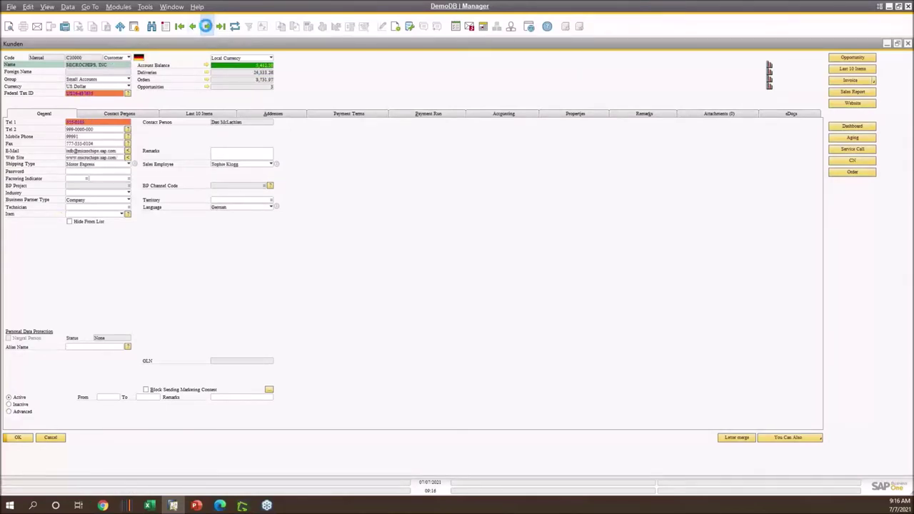
pyautogui.click(898, 44)
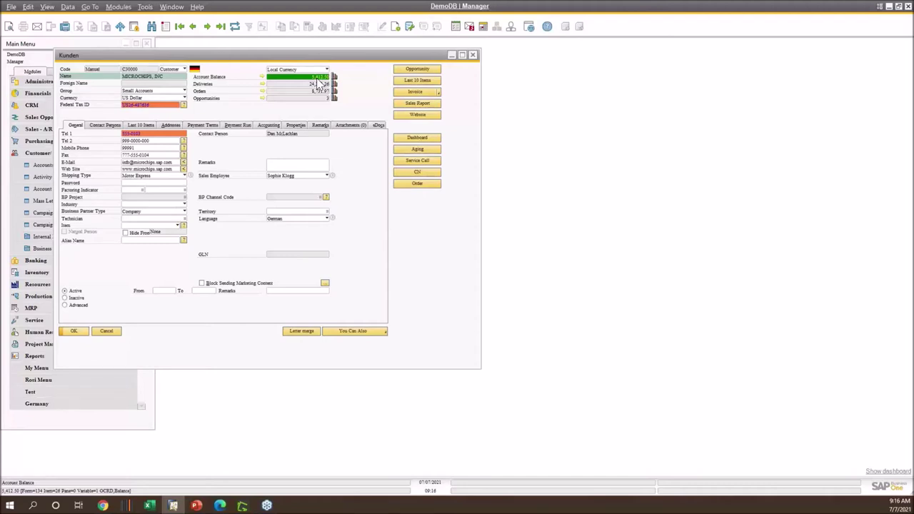
pyautogui.click(193, 27)
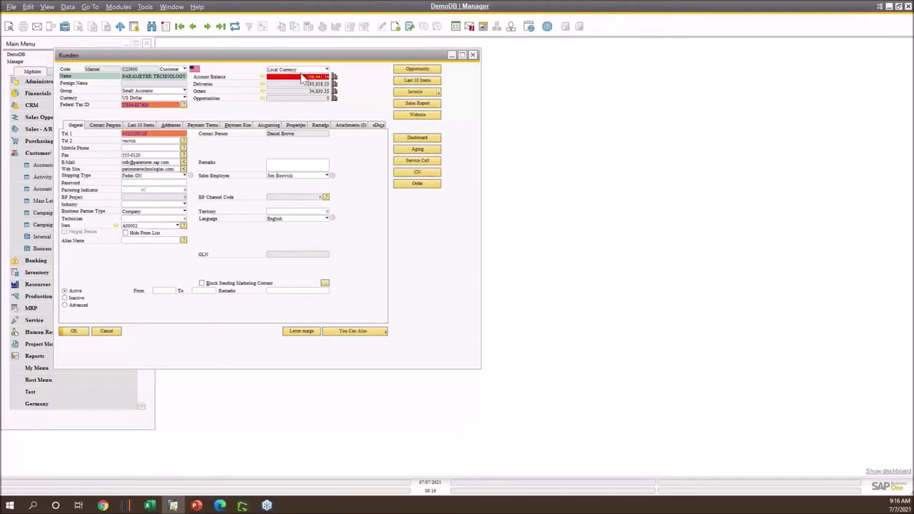
# Step: Switch to the PowerPoint slide show and advance to slide 10, the discount validation example
pyautogui.moveTo(194, 489)
pyautogui.click(177, 464)
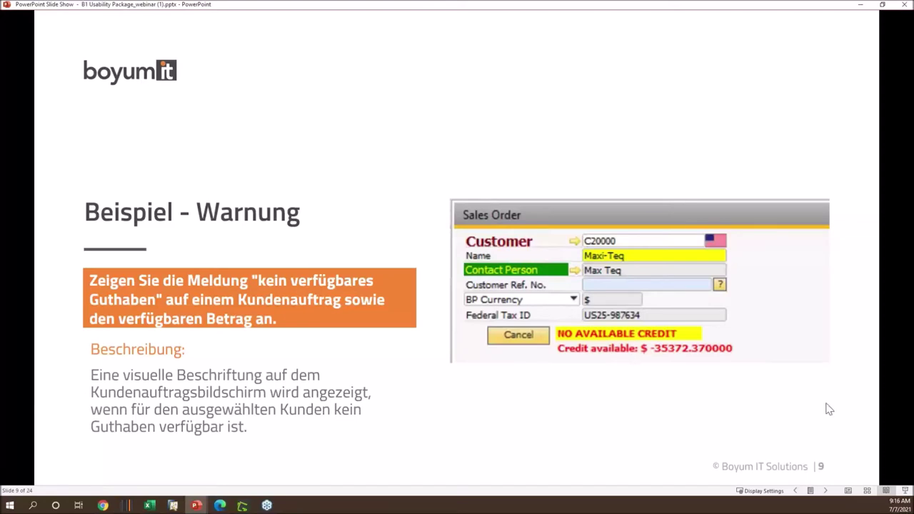
pyautogui.click(826, 492)
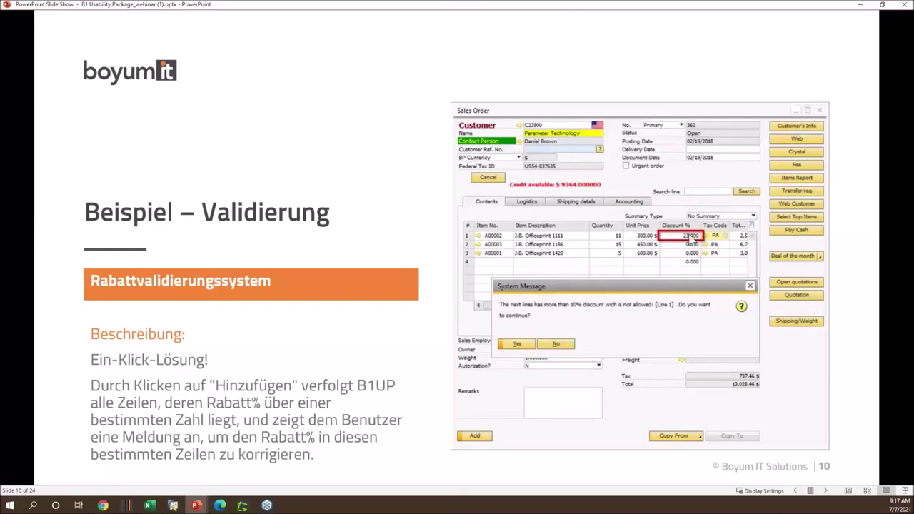
# Step: Return to SAP Business One, select Order as the document choice and create a sales order from the PARAMETER TECHNOLOGY customer record
pyautogui.moveTo(173, 506)
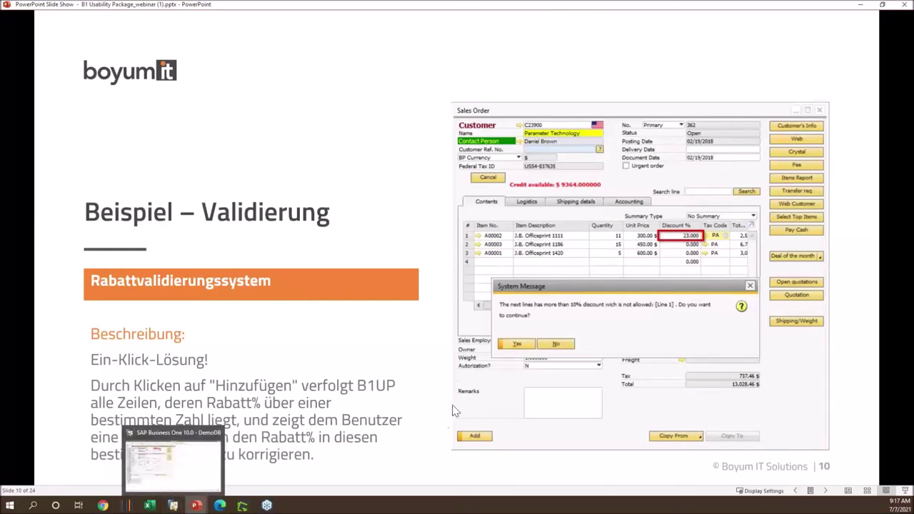
pyautogui.click(173, 506)
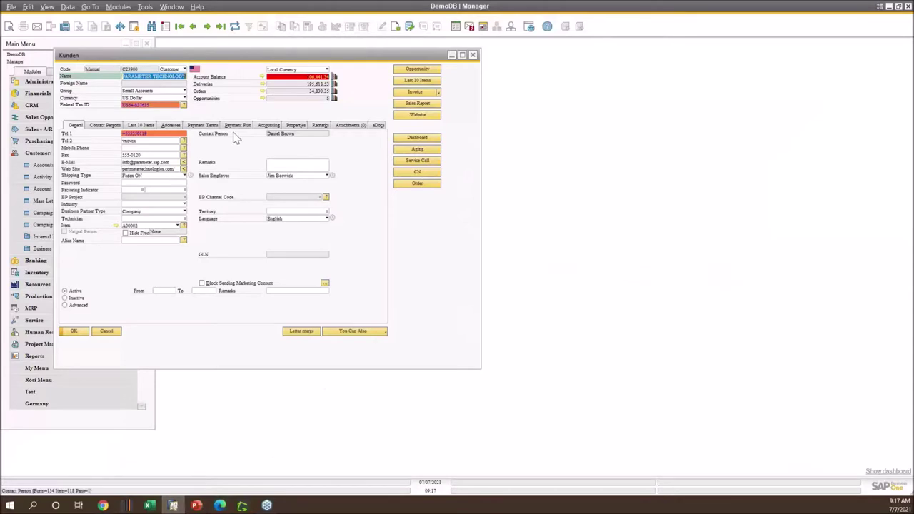
pyautogui.click(439, 94)
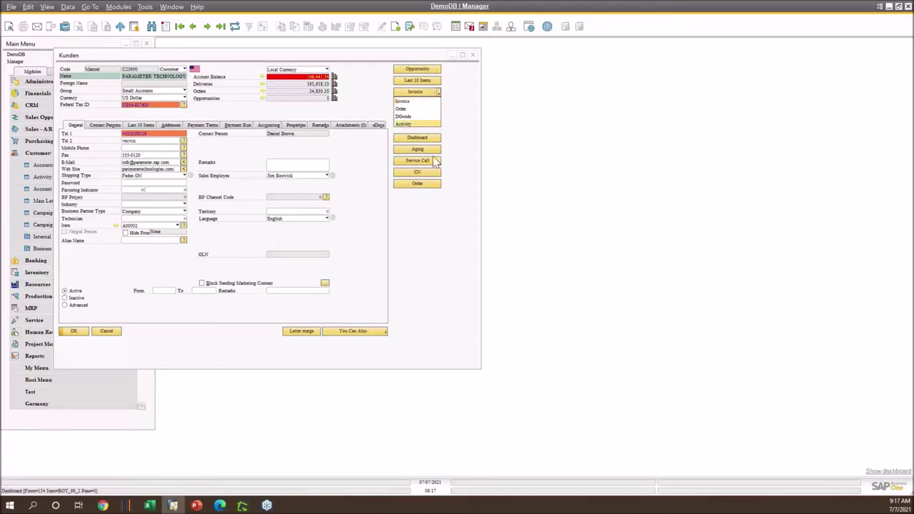
pyautogui.click(413, 111)
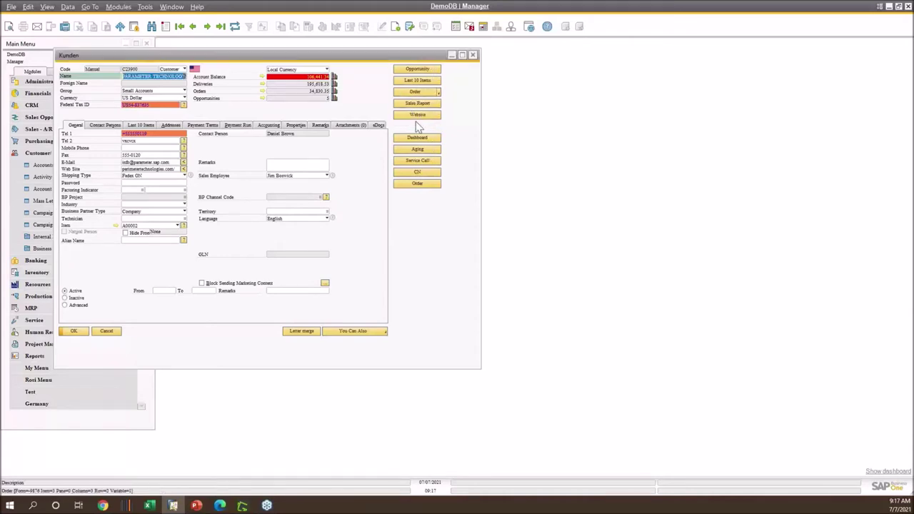
pyautogui.click(420, 188)
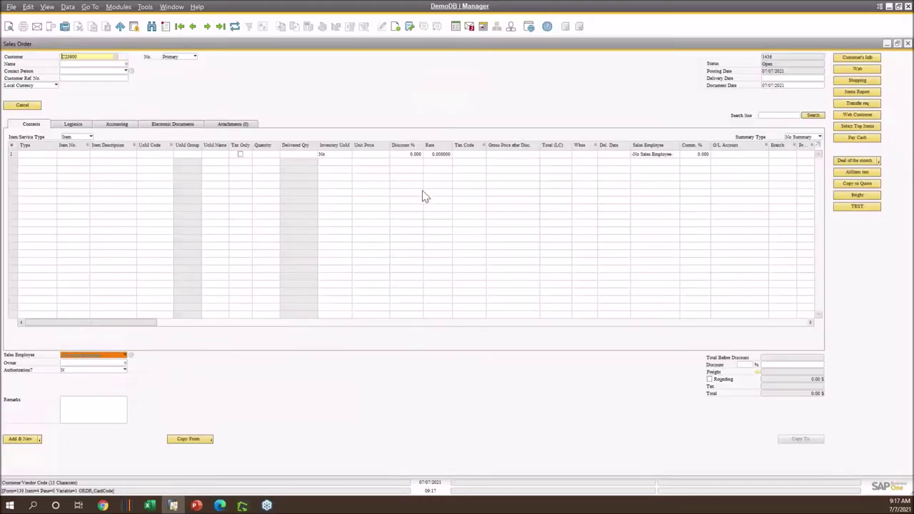
# Step: Add items A00001 through A00005 to the sales order from the list of items
pyautogui.click(77, 157)
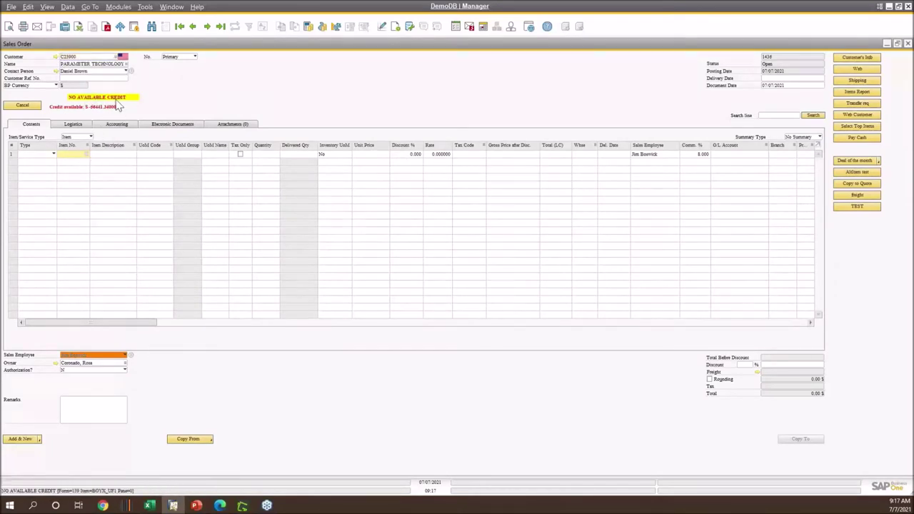
pyautogui.click(87, 156)
pyautogui.click(112, 93)
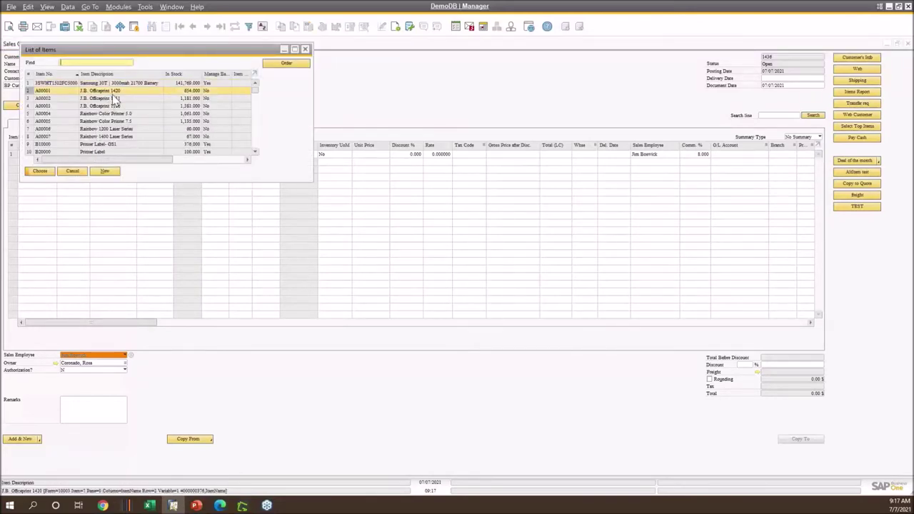
pyautogui.keyDown('shift'); pyautogui.click(117, 106); pyautogui.keyUp('shift')
pyautogui.keyDown('shift'); pyautogui.click(122, 116); pyautogui.keyUp('shift')
pyautogui.keyDown('shift'); pyautogui.click(122, 121); pyautogui.keyUp('shift')
pyautogui.click(42, 172)
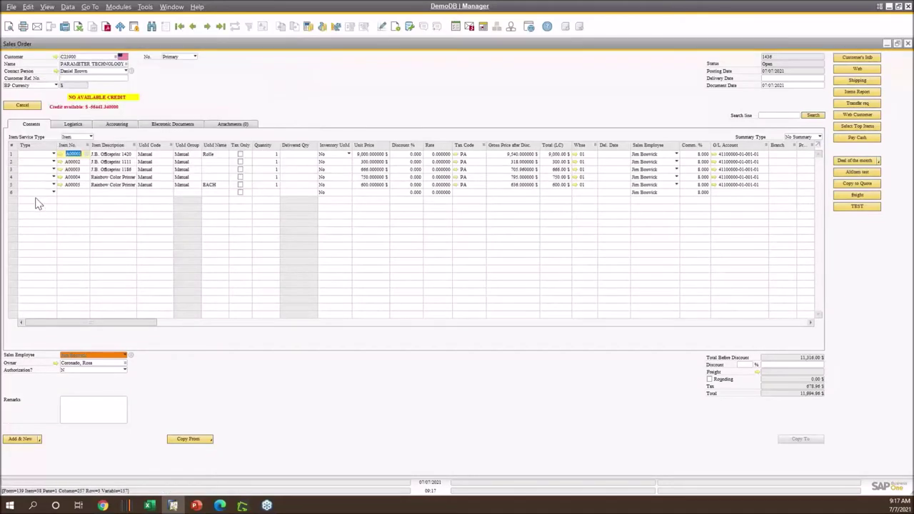
# Step: Set the sales order's delivery date to 07/08/2021
pyautogui.click(782, 78)
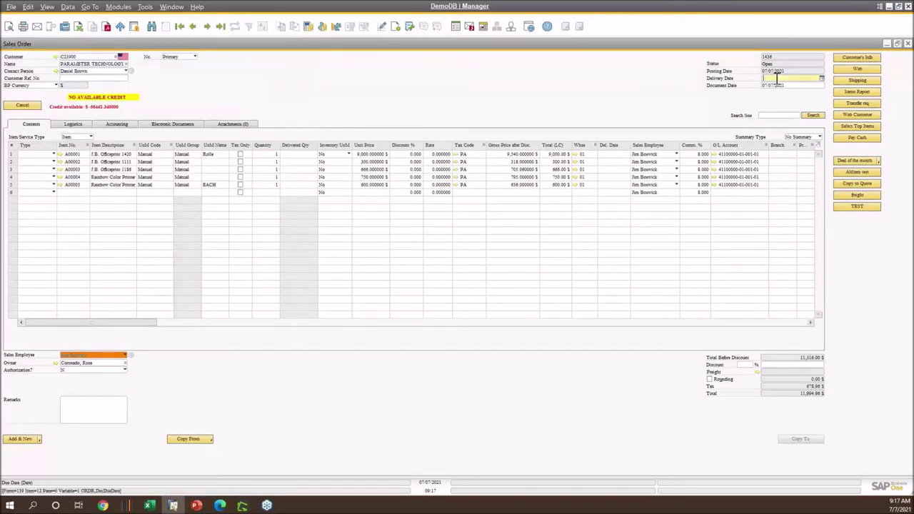
pyautogui.write('8')
pyautogui.press('Tab')
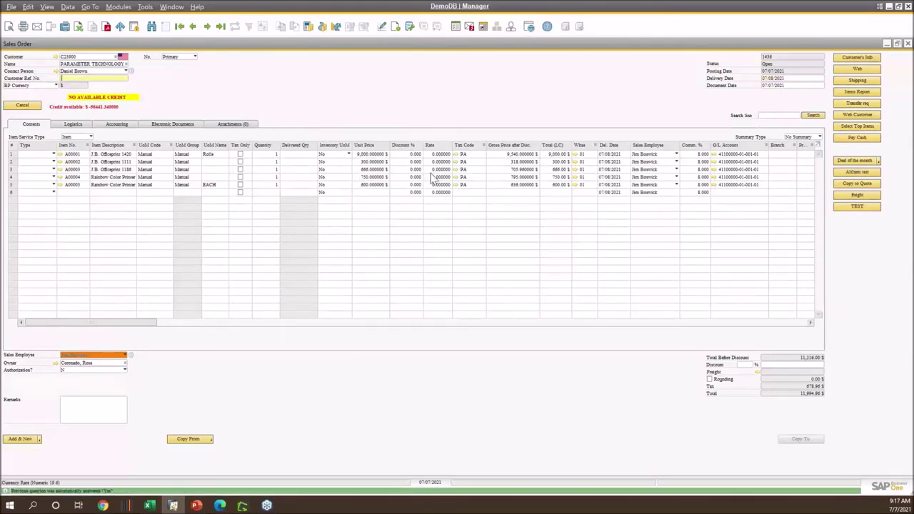
# Step: Set the line discounts to 15% for A00002 and A00004 and 19% for A00005, and try to add the sales order
pyautogui.click(404, 162)
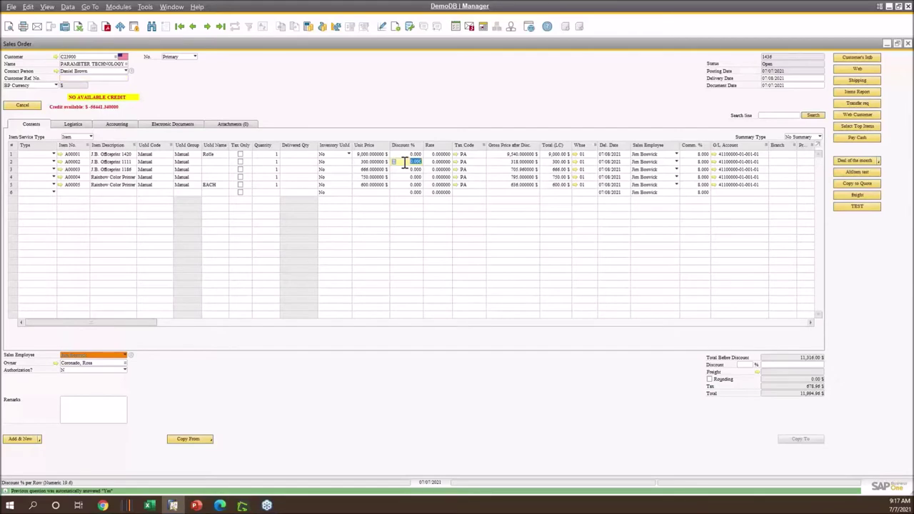
pyautogui.write('15')
pyautogui.click(409, 177)
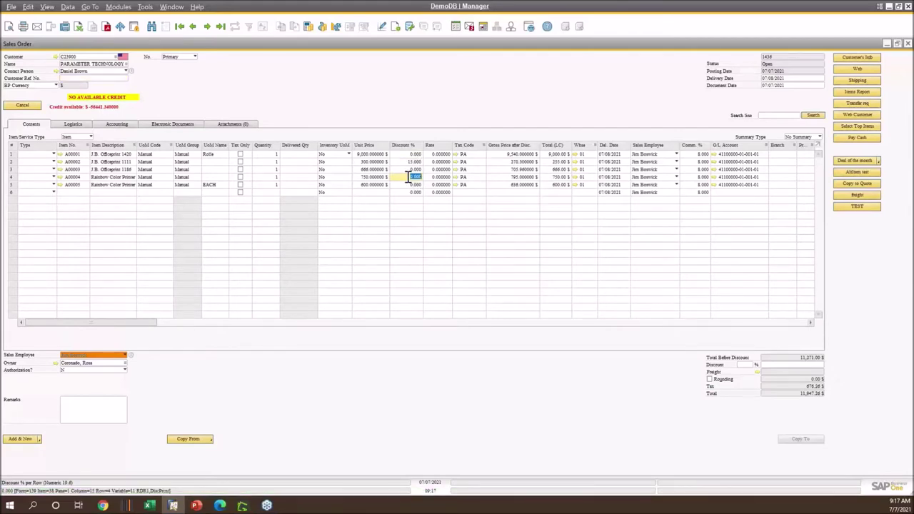
pyautogui.write('15')
pyautogui.click(409, 185)
pyautogui.write('15')
pyautogui.click(447, 207)
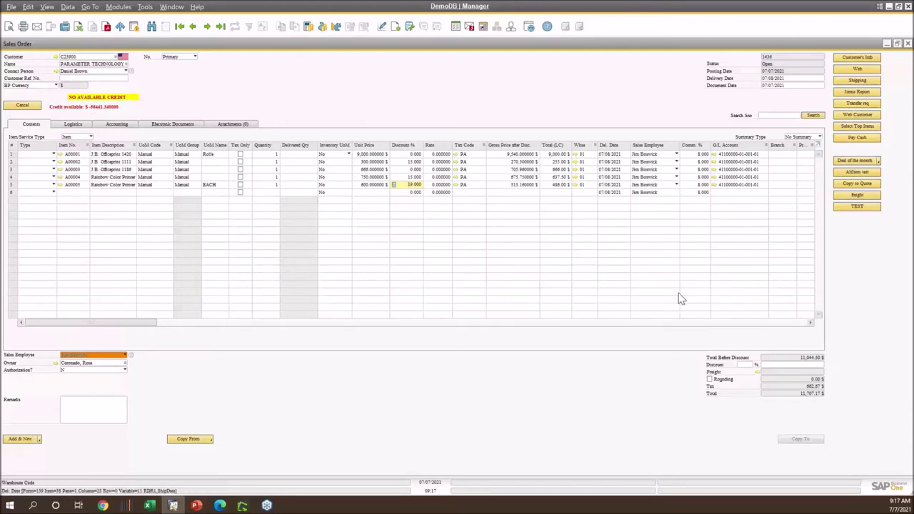
pyautogui.click(21, 440)
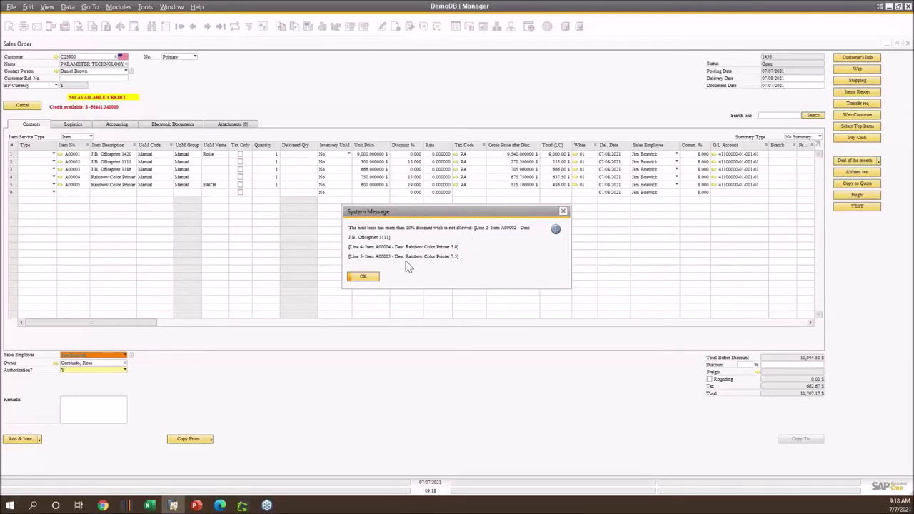
# Step: Acknowledge the discount message, try again to add the sales order, and select the discount on the A00002 line
pyautogui.click(366, 277)
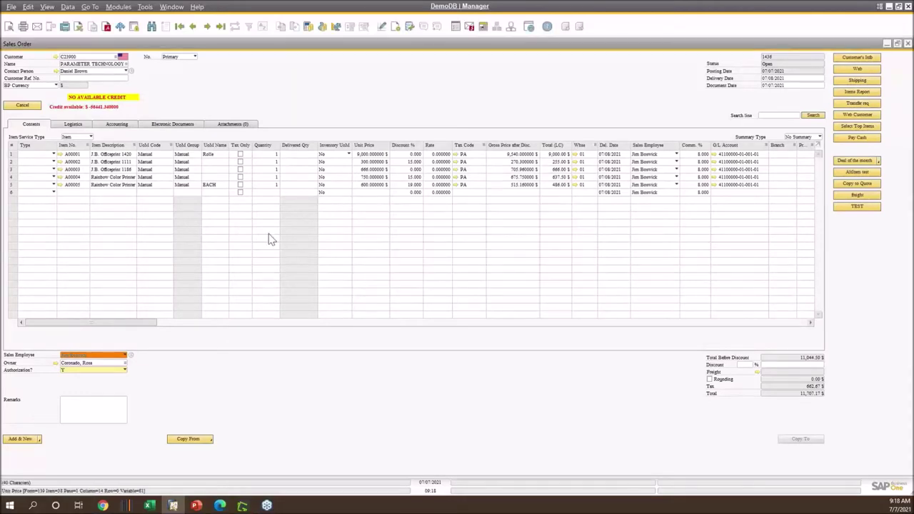
pyautogui.click(20, 439)
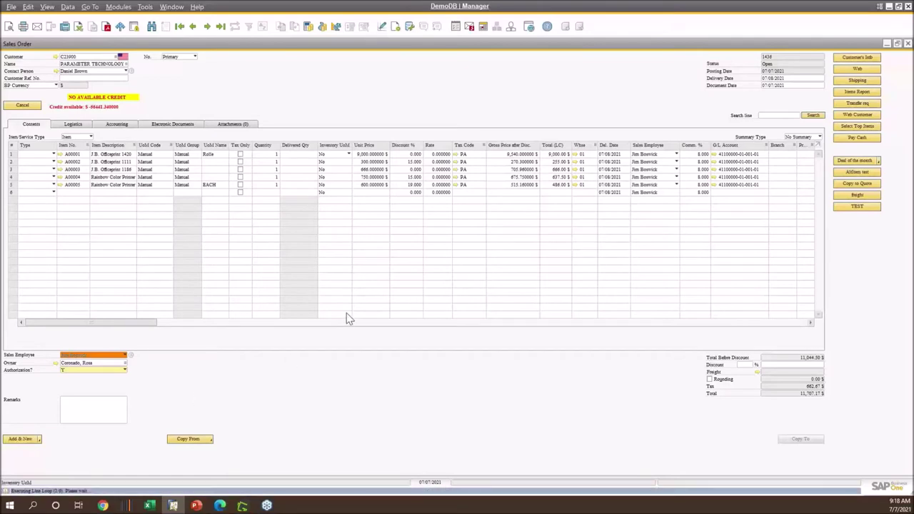
pyautogui.click(366, 278)
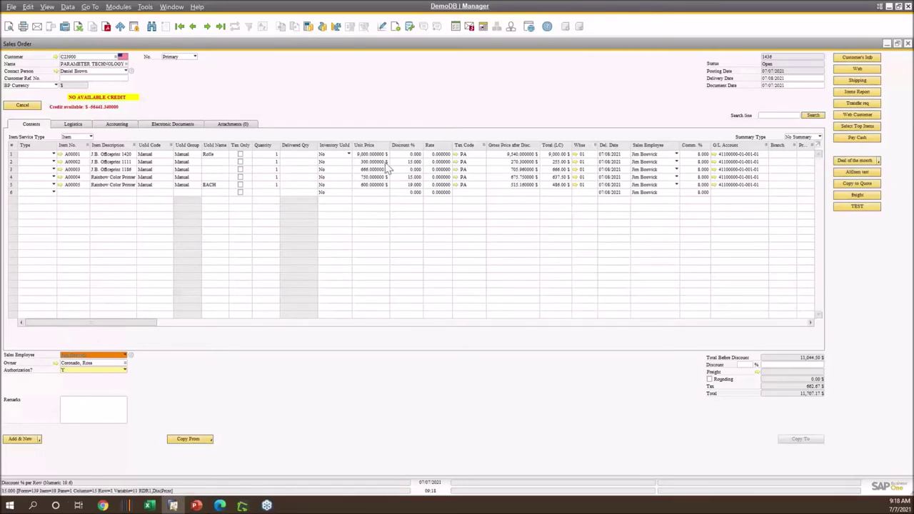
pyautogui.click(414, 162)
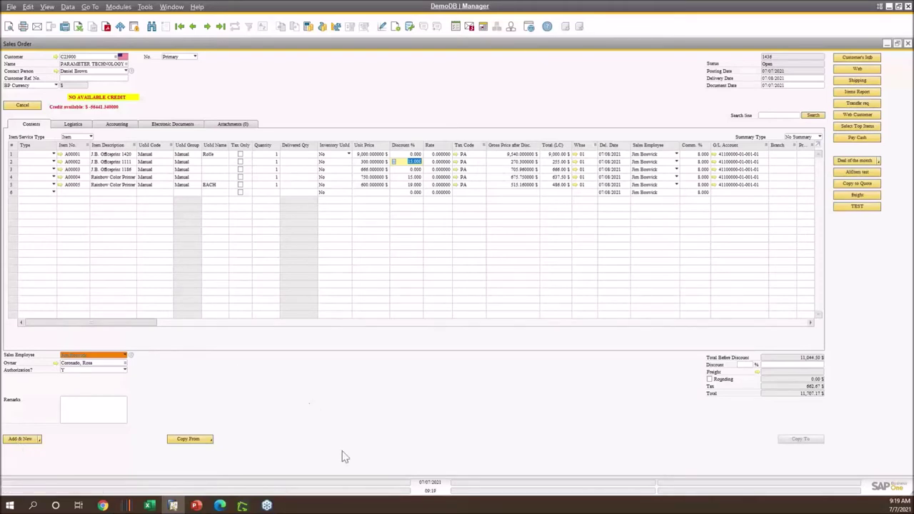
# Step: Switch to the PowerPoint slide show and advance to the automation example about assigning batch numbers on a delivery
pyautogui.moveTo(198, 505)
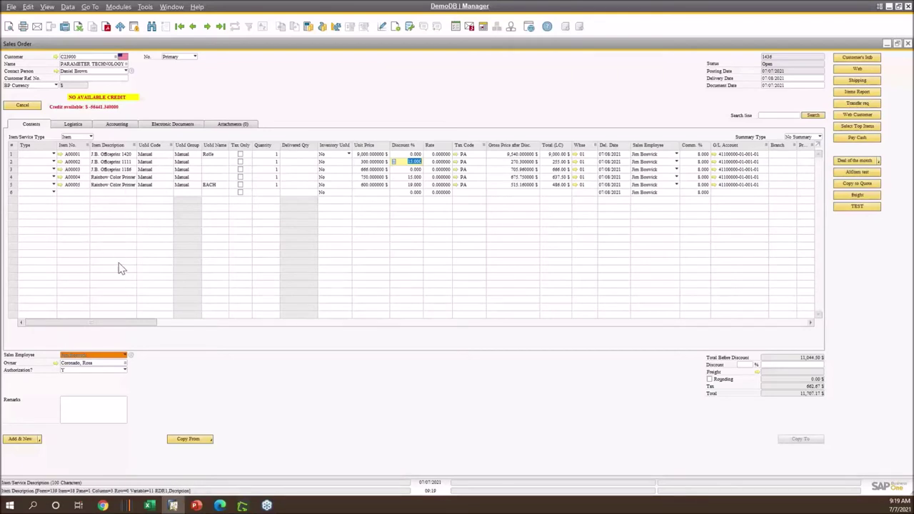
pyautogui.click(196, 505)
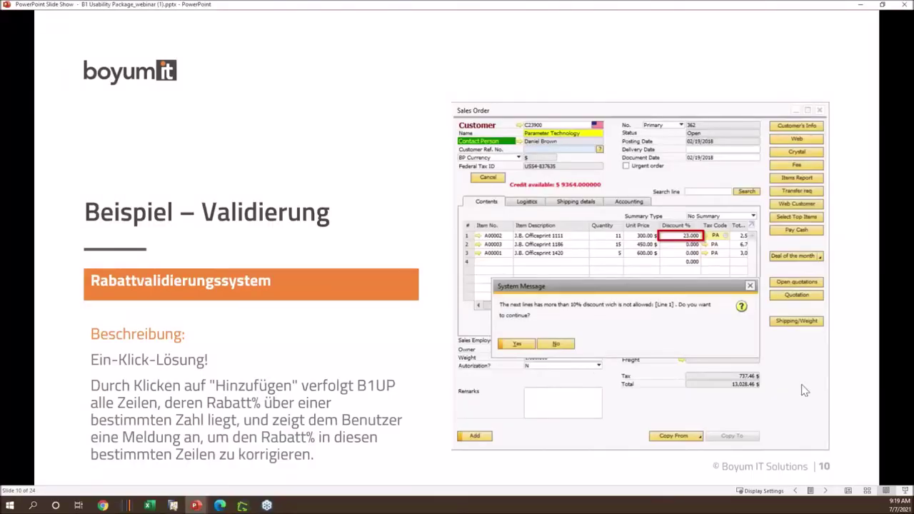
pyautogui.click(826, 491)
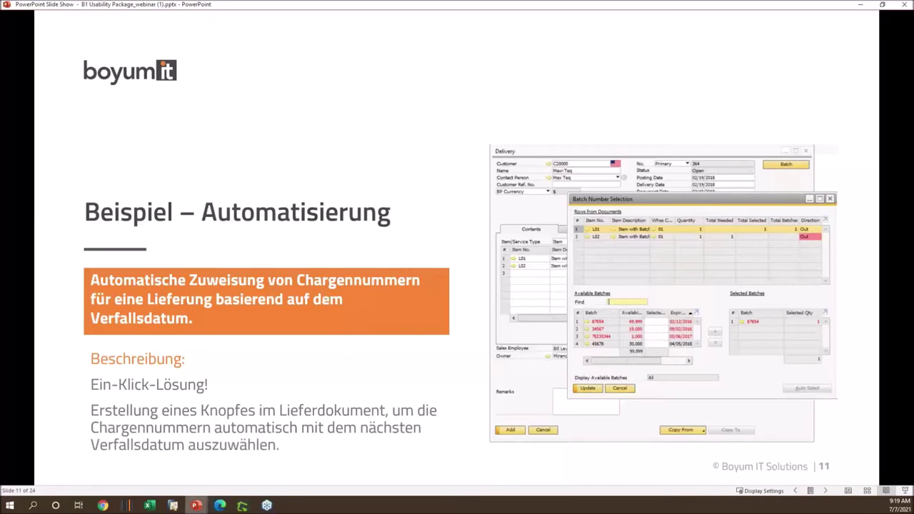
# Step: Return to SAP Business One, close the sales order without saving it, and close the PARAMETER TECHNOLOGY customer record
pyautogui.click(173, 506)
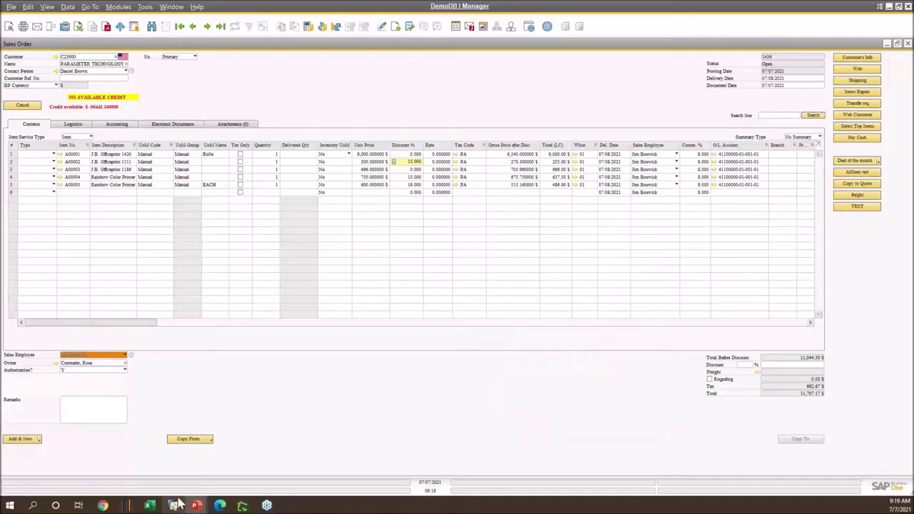
pyautogui.click(908, 44)
pyautogui.click(421, 280)
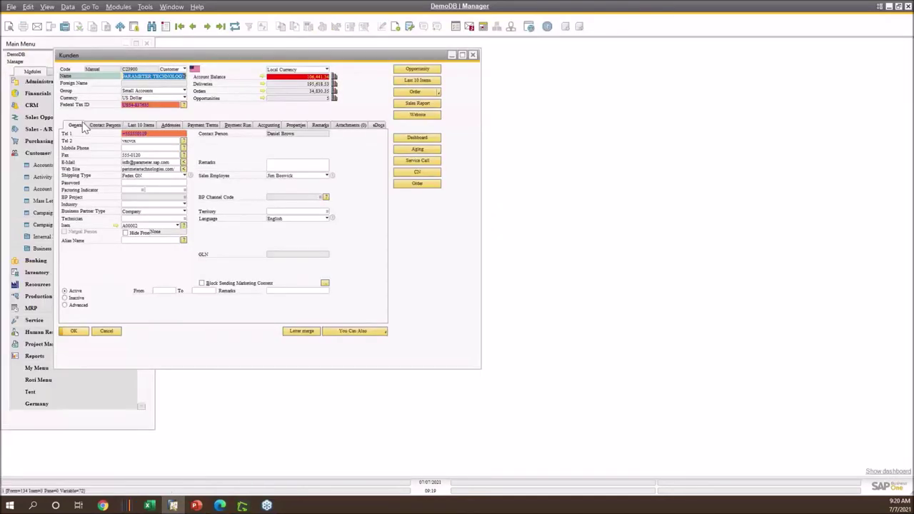
pyautogui.press('Escape')
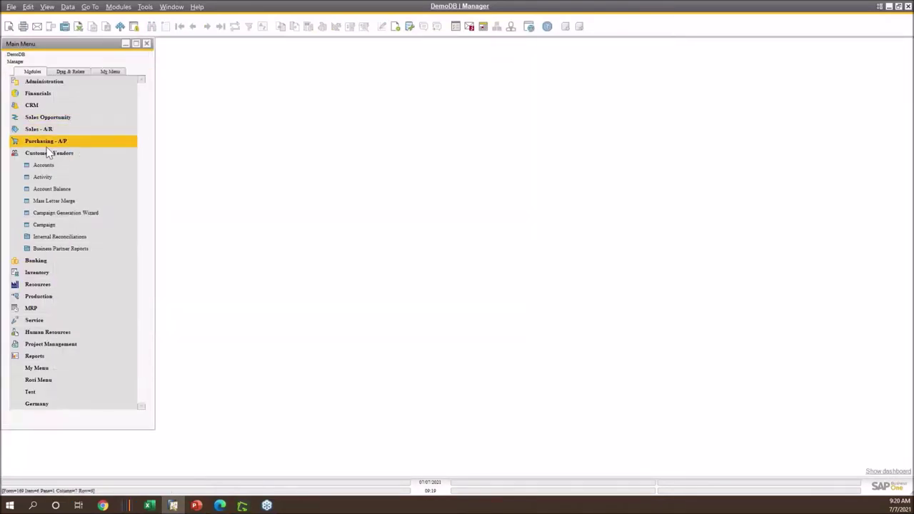
# Step: Create a new sales delivery for the customer PARAMETER TECHNOLOGY
pyautogui.click(38, 153)
pyautogui.click(46, 130)
pyautogui.click(61, 179)
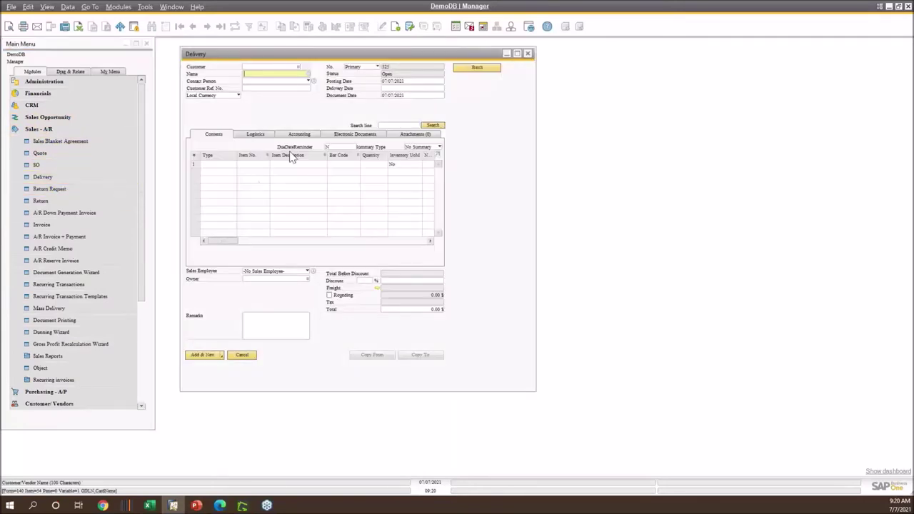
pyautogui.press('Tab')
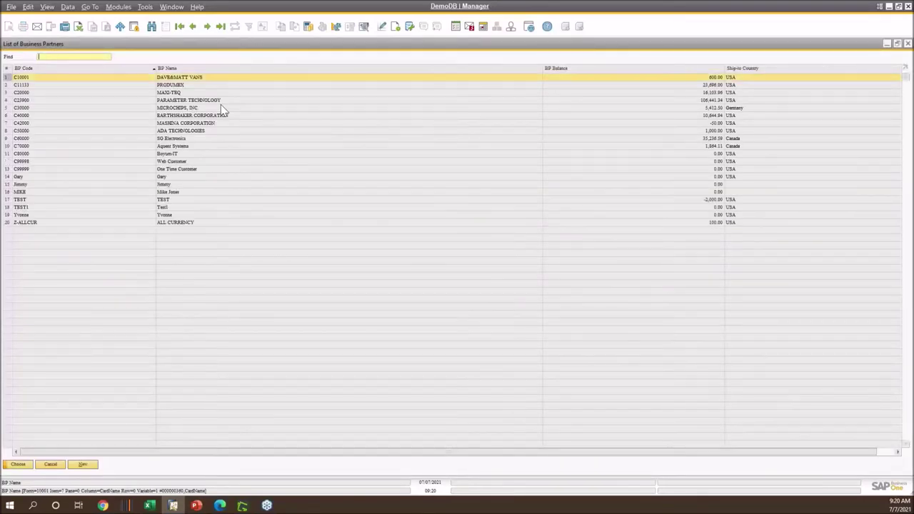
pyautogui.doubleClick(221, 101)
# Step: Add the batch-managed items L01, L02 and L03 to the delivery from the list of items
pyautogui.click(262, 166)
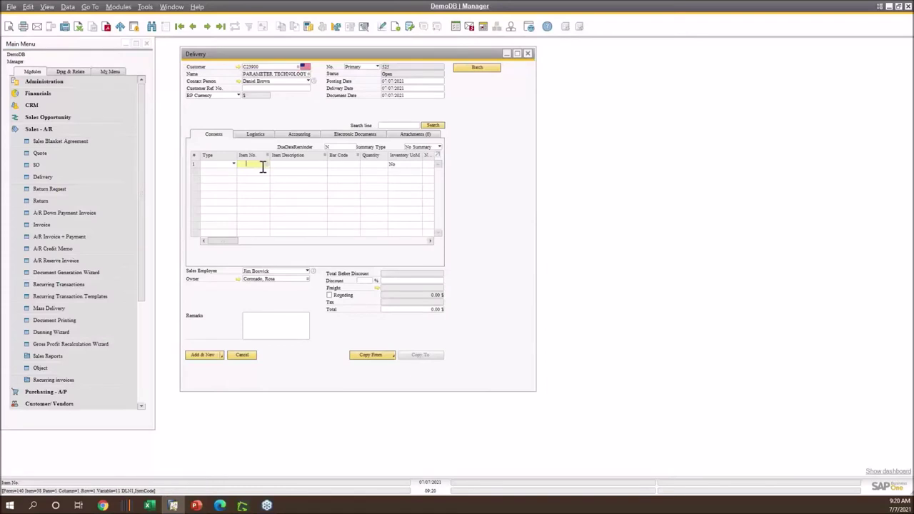
pyautogui.click(266, 164)
pyautogui.write('l')
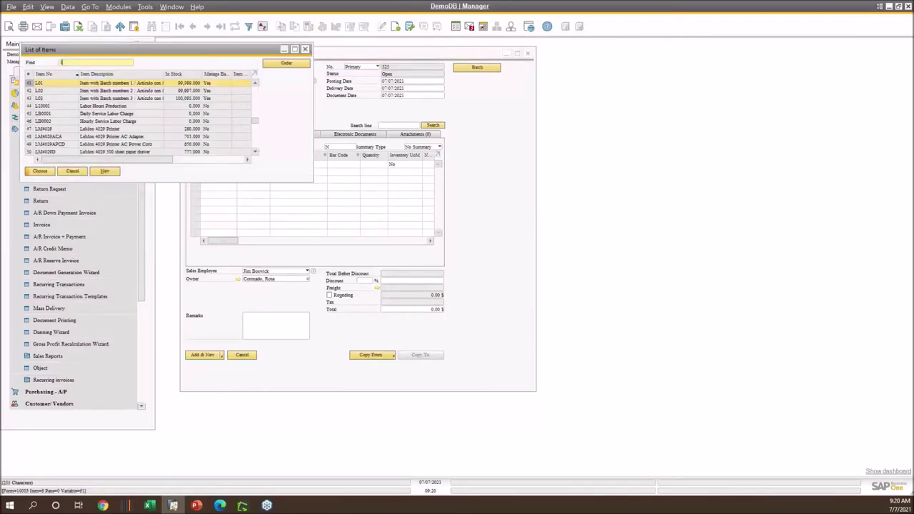
pyautogui.keyDown('ctrl'); pyautogui.click(64, 91); pyautogui.keyUp('ctrl')
pyautogui.click(40, 172)
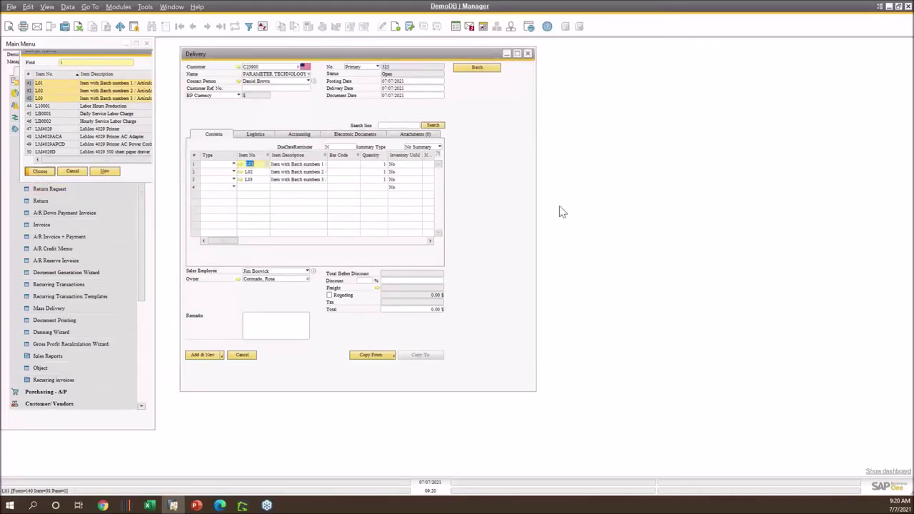
# Step: Try to add the delivery with a zero document total and proceed to the batch number selection
pyautogui.click(205, 356)
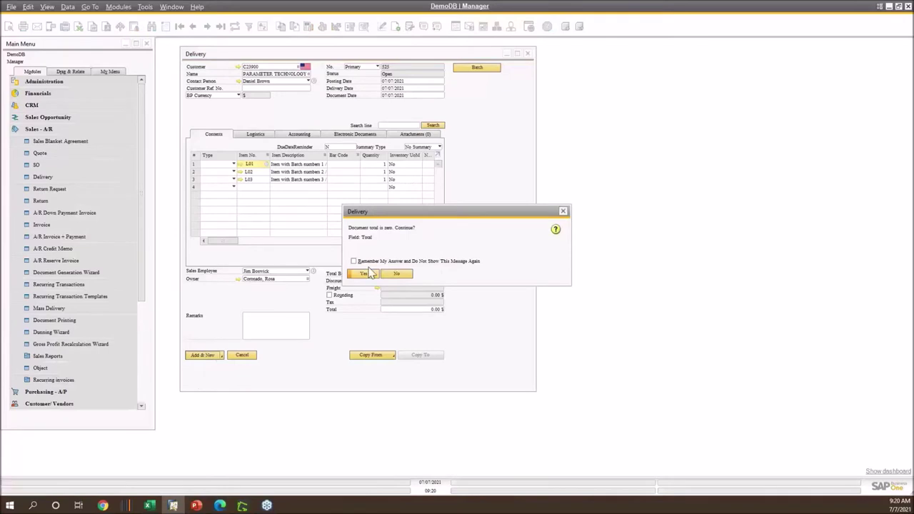
pyautogui.click(363, 275)
pyautogui.click(367, 262)
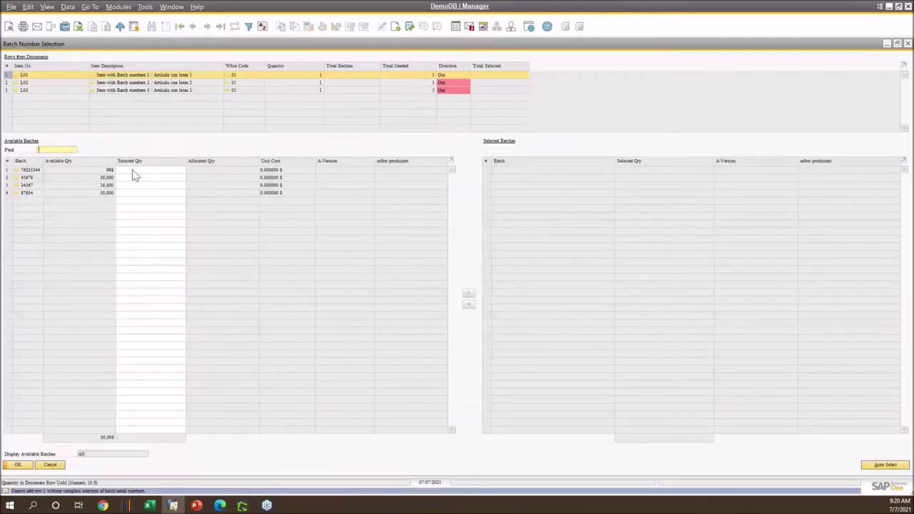
# Step: Assign a quantity of 1 from the first available batch to L01, and cancel the manual batch selection
pyautogui.click(165, 170)
pyautogui.write('1')
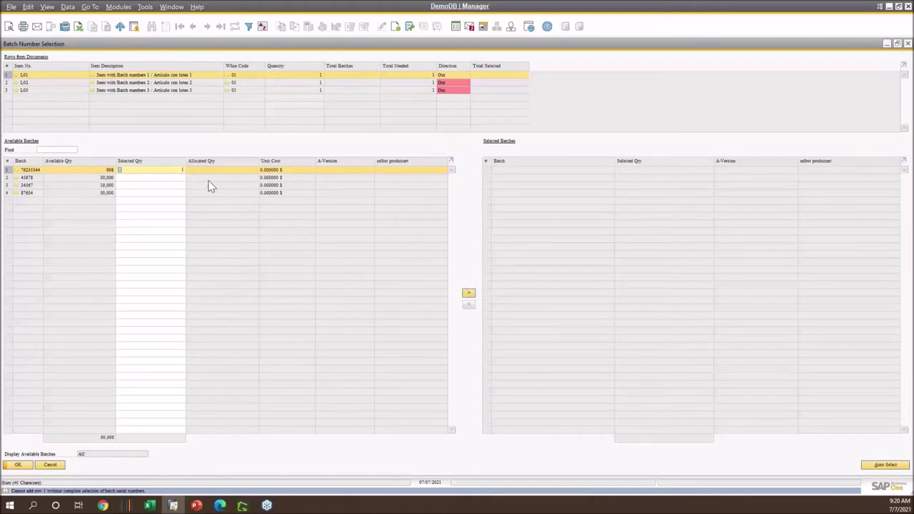
pyautogui.click(469, 293)
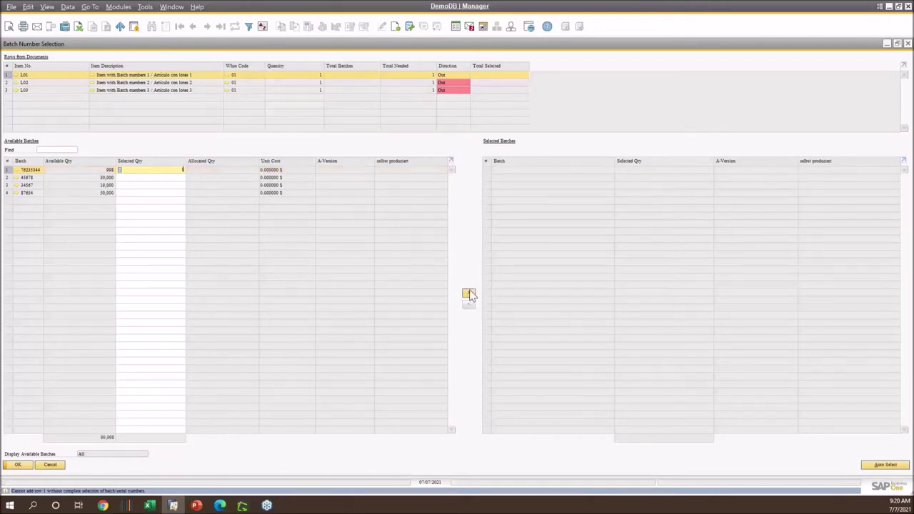
pyautogui.click(176, 90)
pyautogui.click(364, 274)
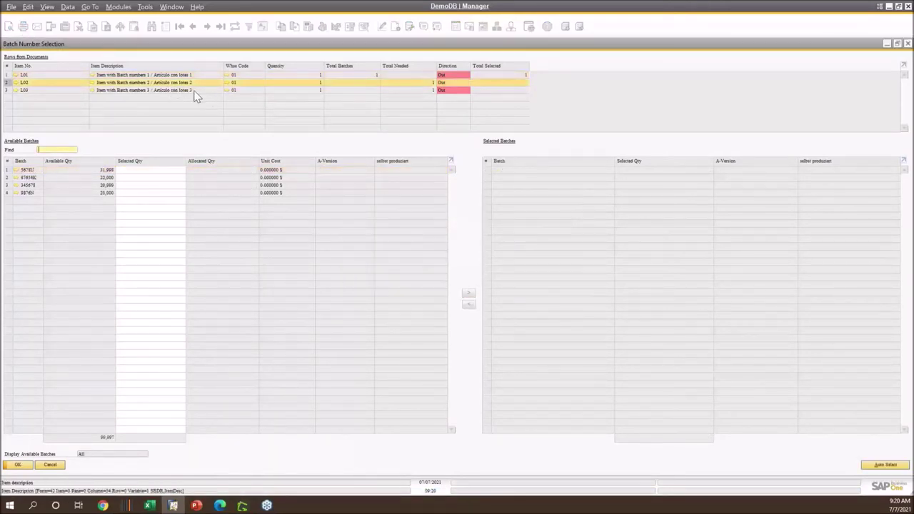
pyautogui.click(50, 465)
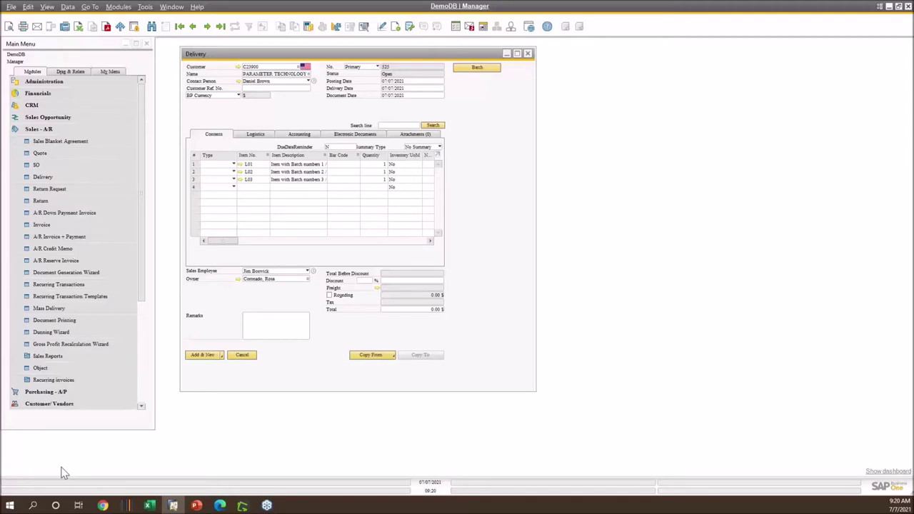
# Step: Run the custom Batch function on the delivery to assign batch numbers to its lines automatically
pyautogui.click(478, 69)
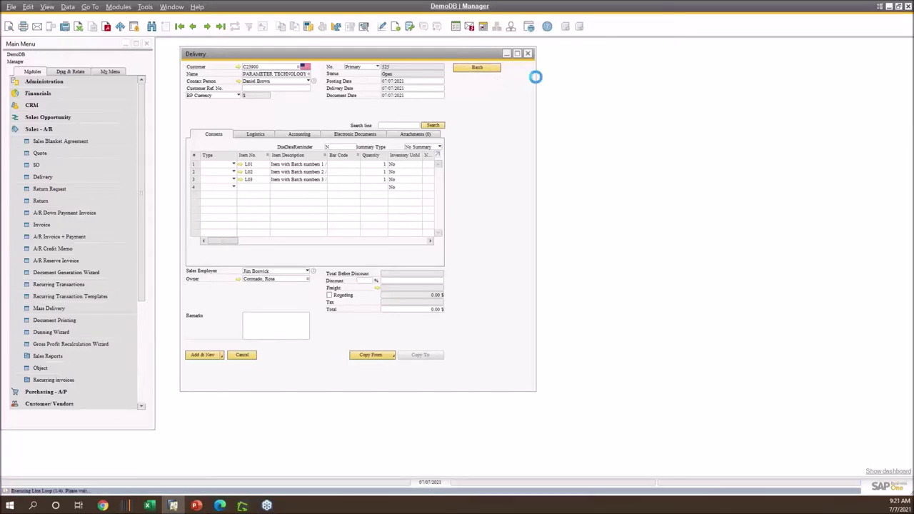
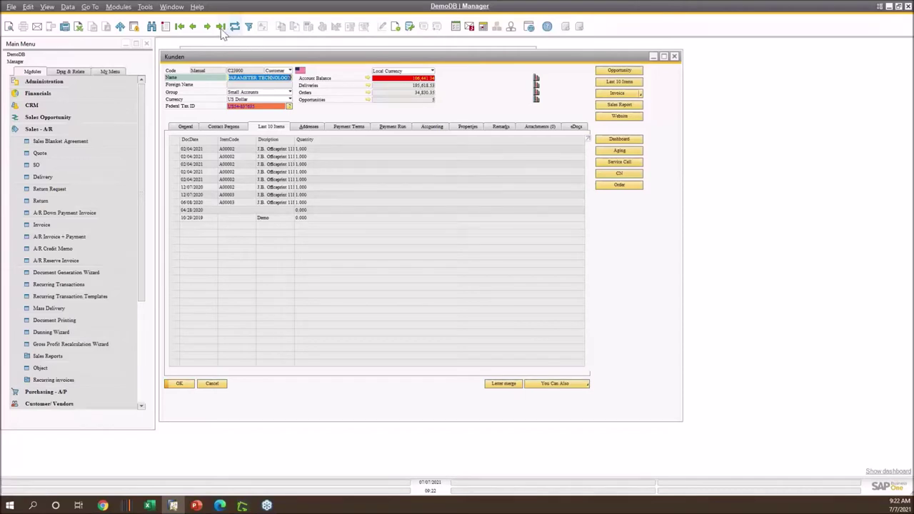
# Step: Browse forward to the EARTHSHAKER CORPORATION customer record, enlarge its window, and view its last 10 items in a separate window
pyautogui.click(208, 27)
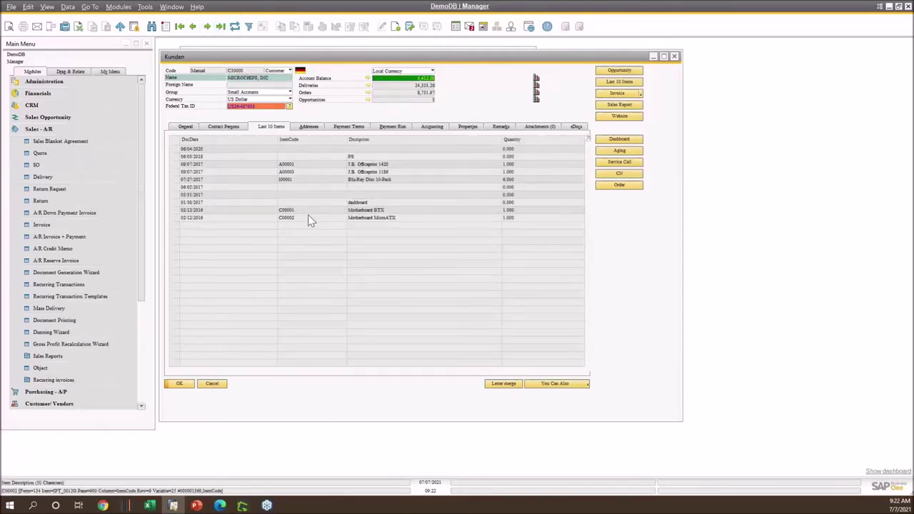
pyautogui.click(207, 26)
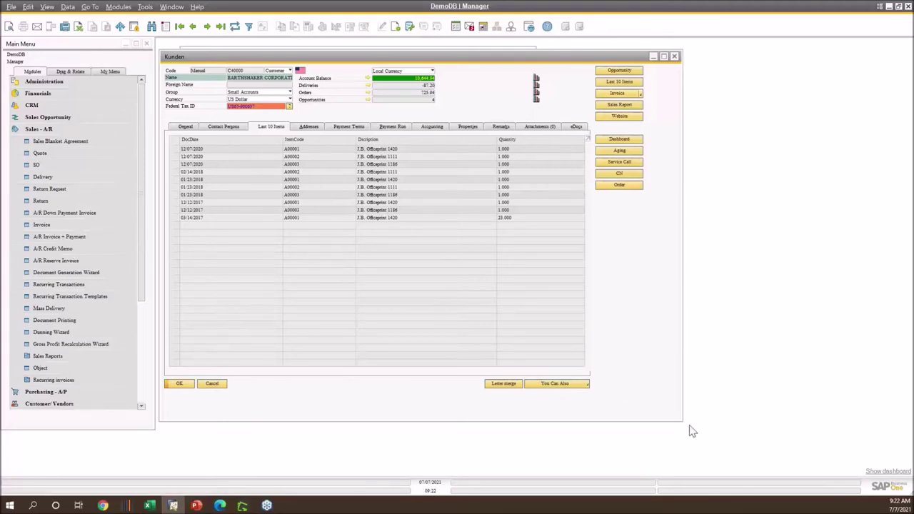
pyautogui.moveTo(684, 420); pyautogui.dragTo(756, 443)
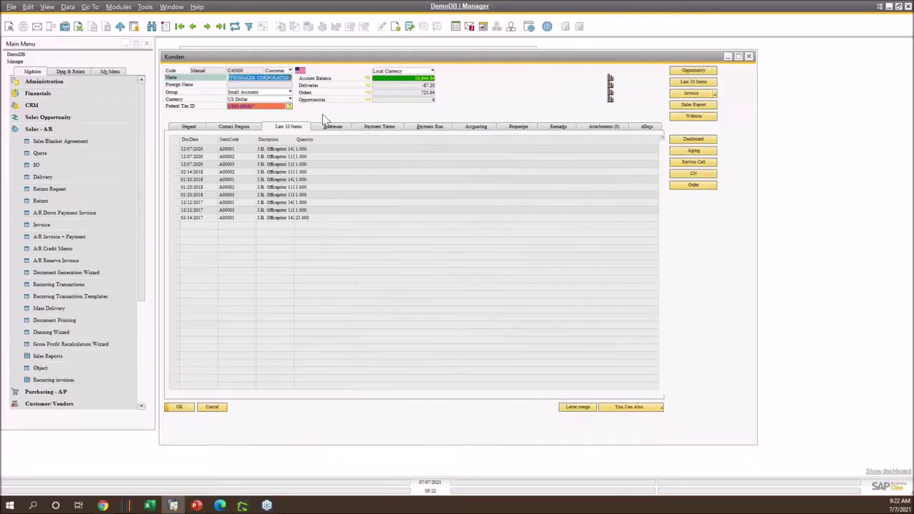
pyautogui.click(703, 84)
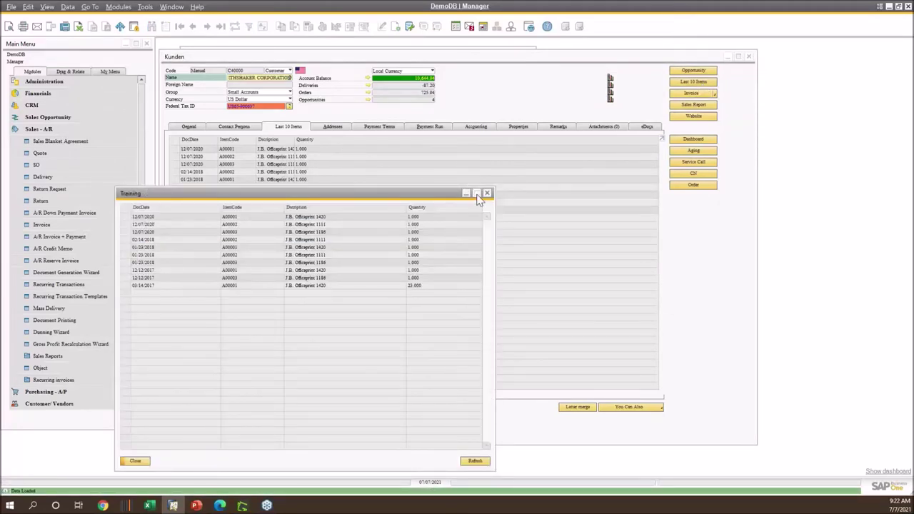
pyautogui.click(488, 194)
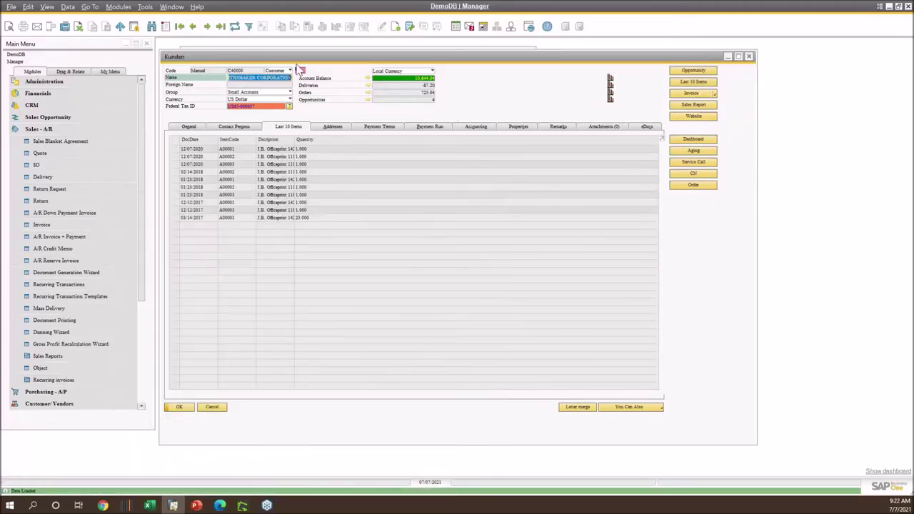
# Step: Go back to the MICROCHIPS, INC customer record and view its last 10 items in a separate window
pyautogui.click(192, 26)
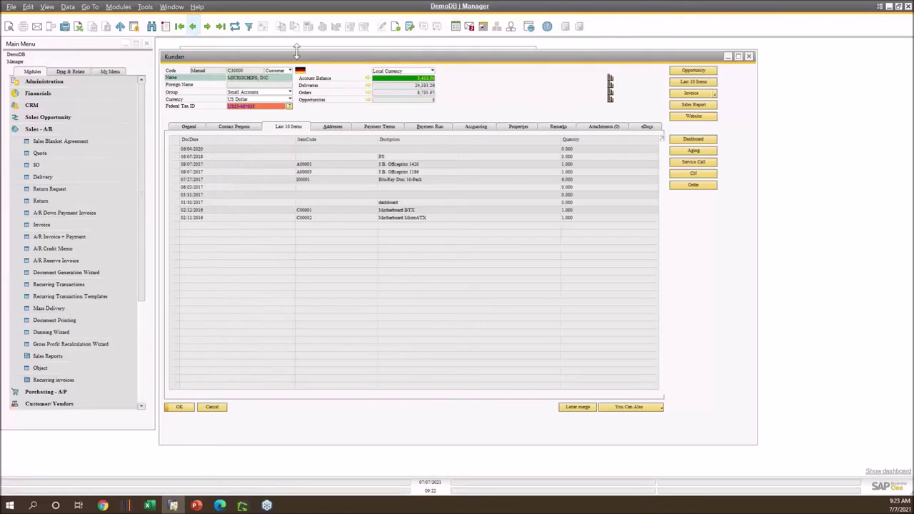
pyautogui.click(689, 82)
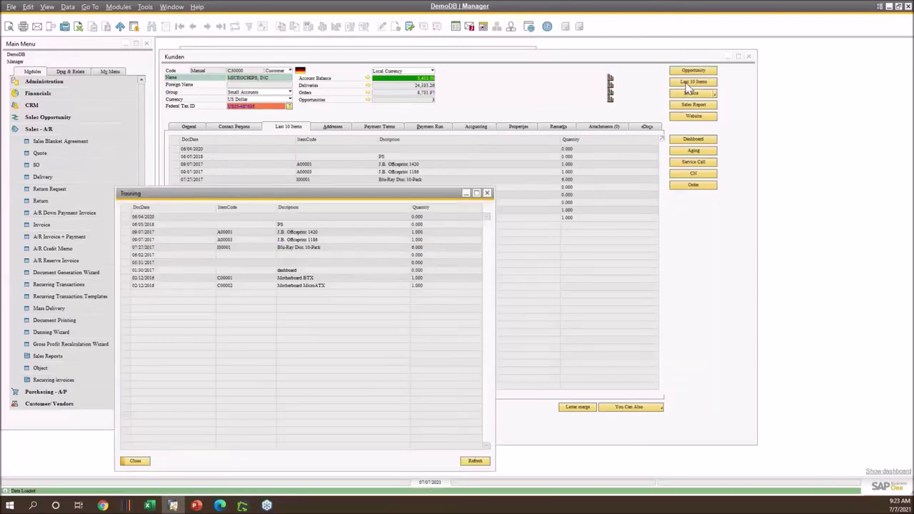
pyautogui.click(487, 193)
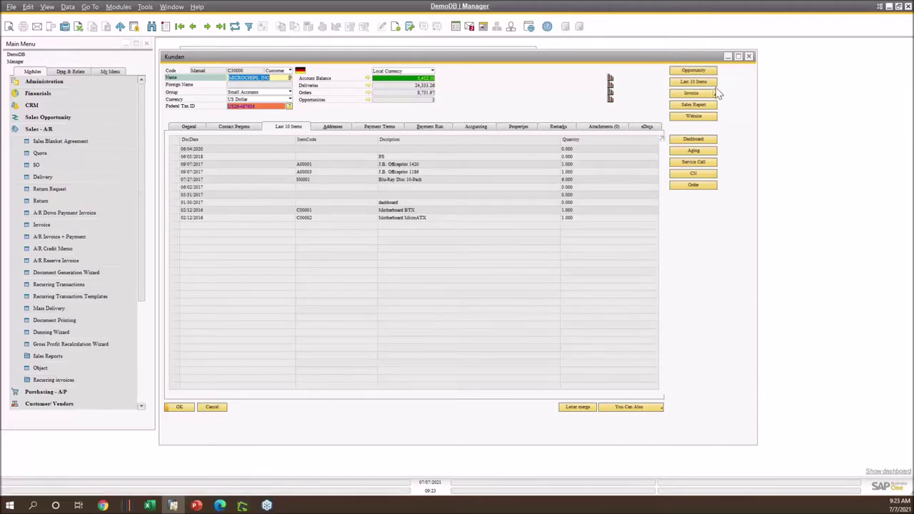
# Step: View the custom Germany list "Last 10 Items purchased" for MICROCHIPS, INC and close it
pyautogui.rightClick(681, 215)
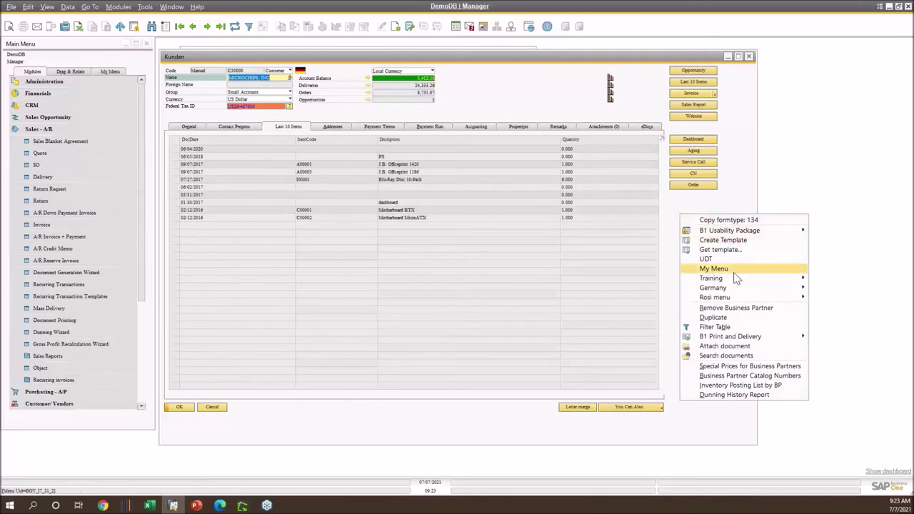
pyautogui.moveTo(734, 290)
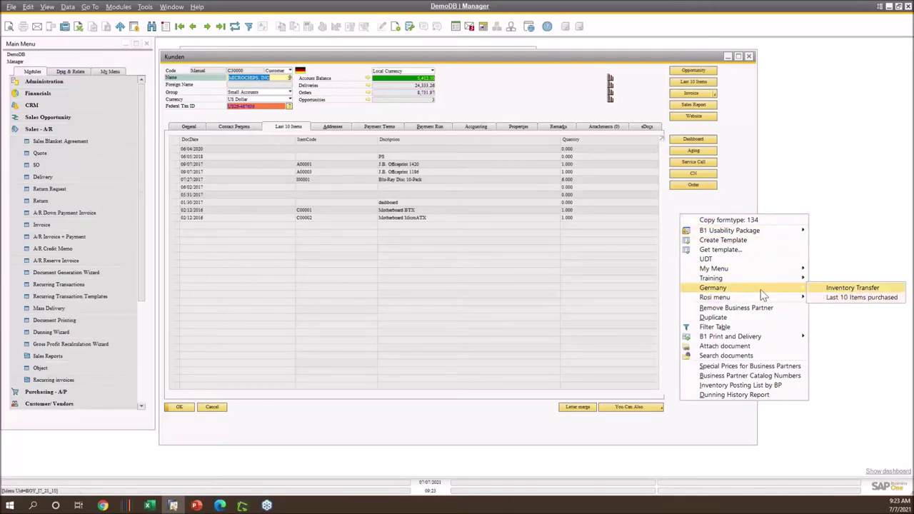
pyautogui.click(870, 305)
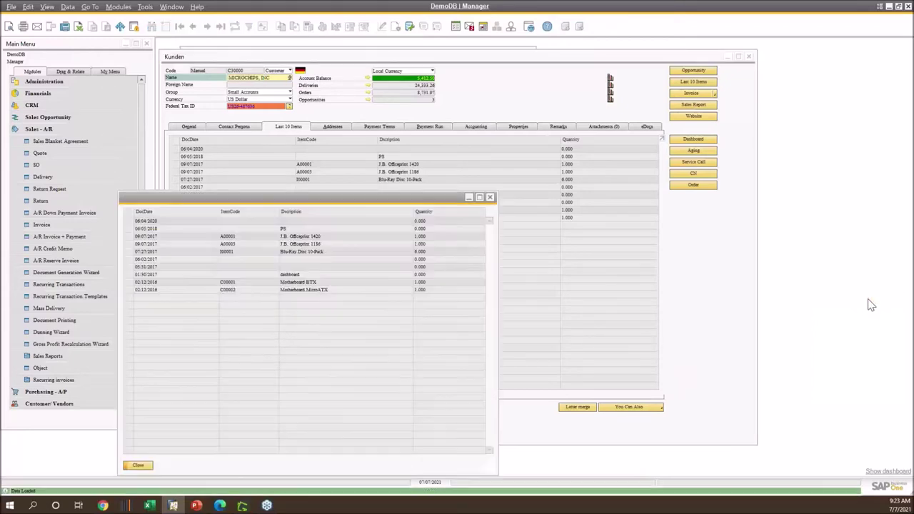
pyautogui.click(490, 197)
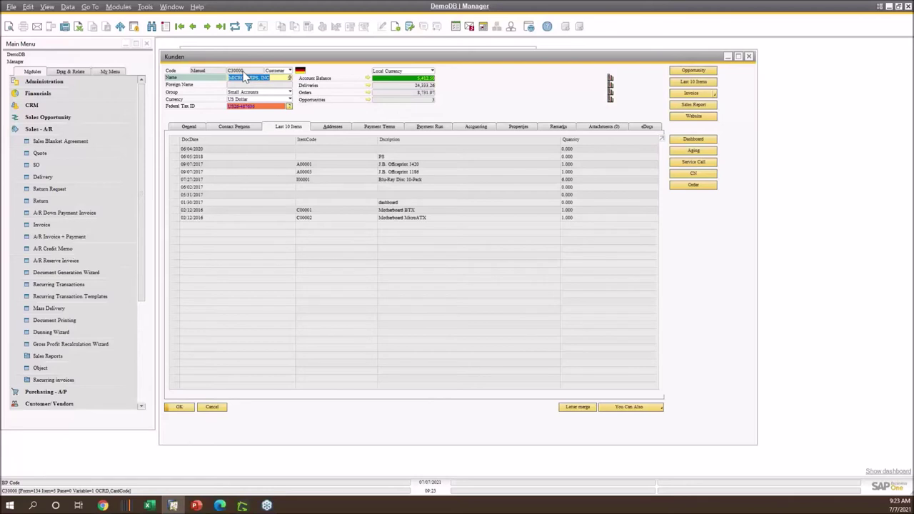
# Step: Enlarge the MICROCHIPS, INC customer window and start a new B1 Usability Package tab of the custom type for it
pyautogui.moveTo(260, 57); pyautogui.dragTo(238, 46)
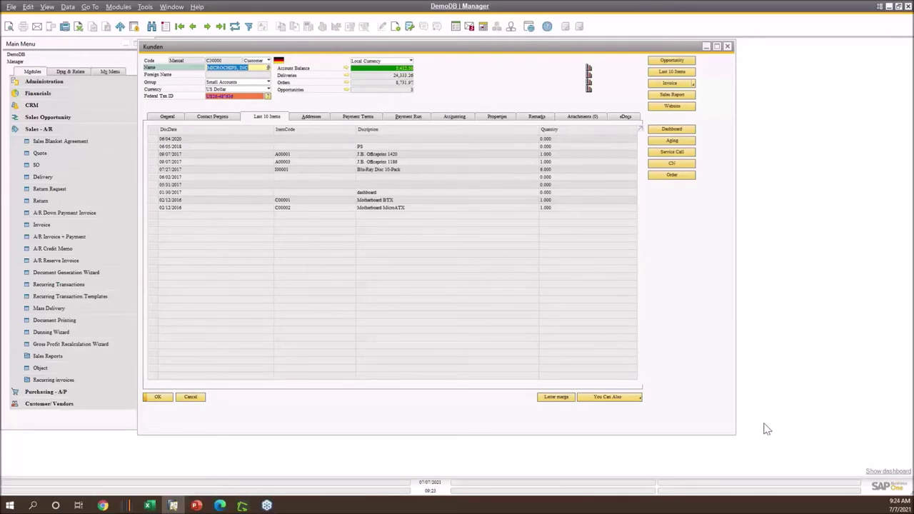
pyautogui.moveTo(735, 433); pyautogui.dragTo(836, 450)
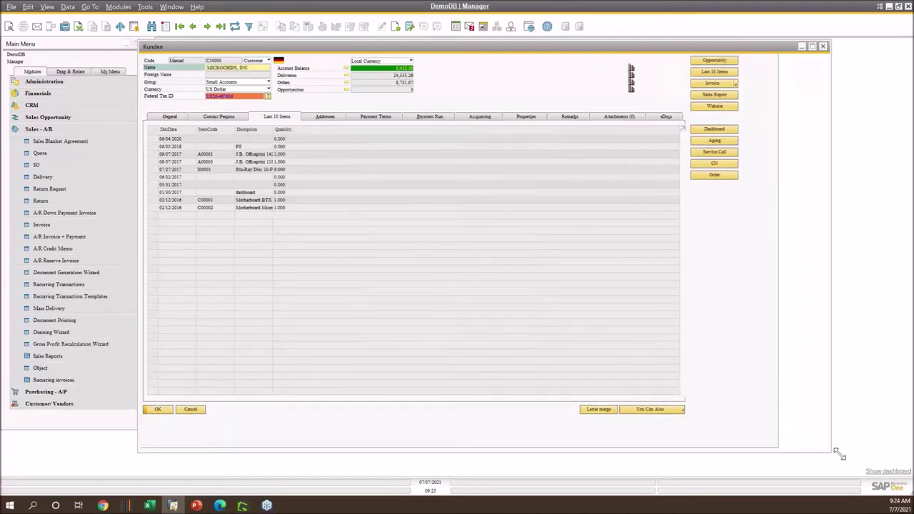
pyautogui.rightClick(463, 89)
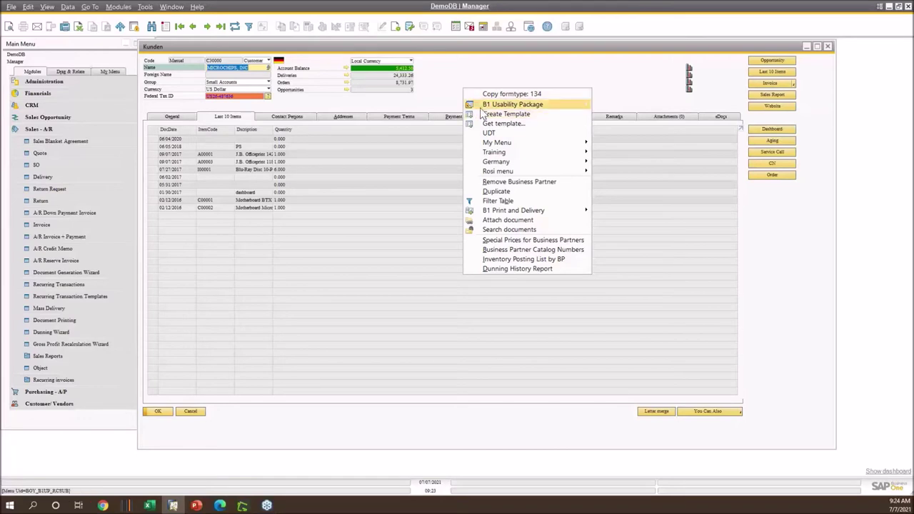
pyautogui.moveTo(482, 107)
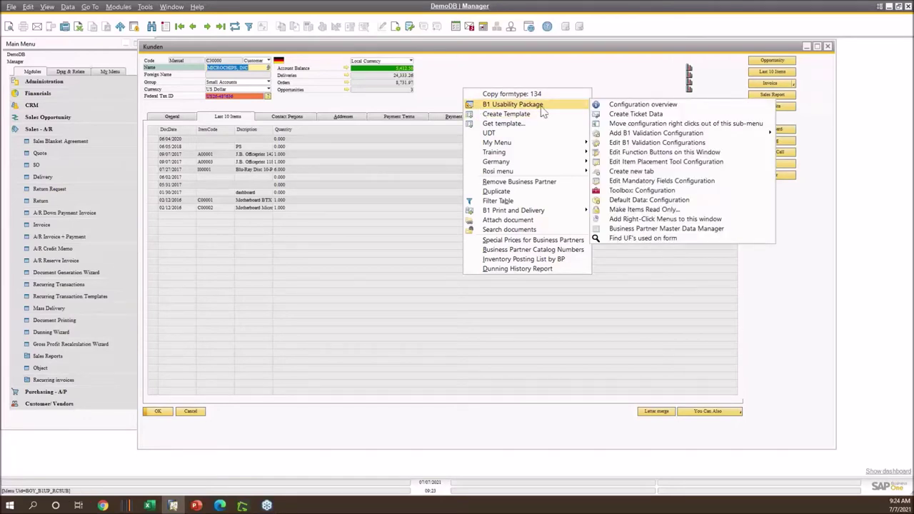
pyautogui.moveTo(582, 106)
pyautogui.click(641, 177)
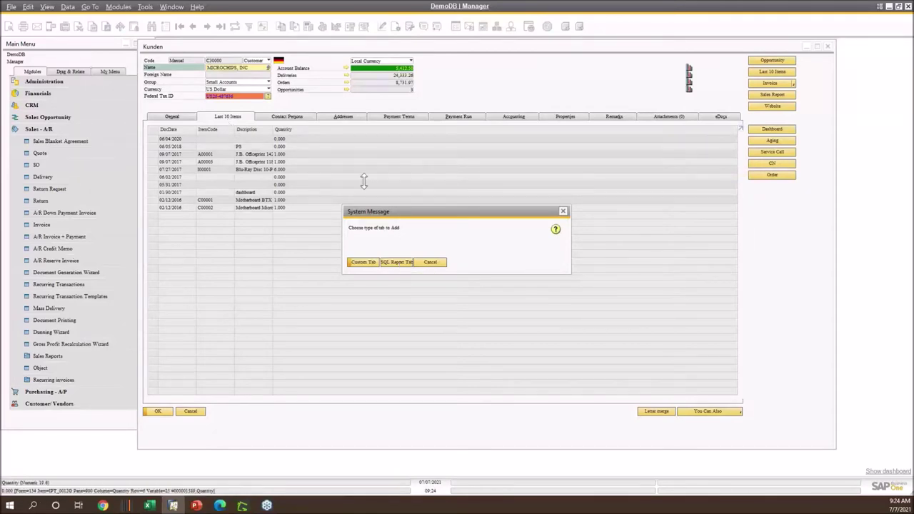
pyautogui.click(367, 266)
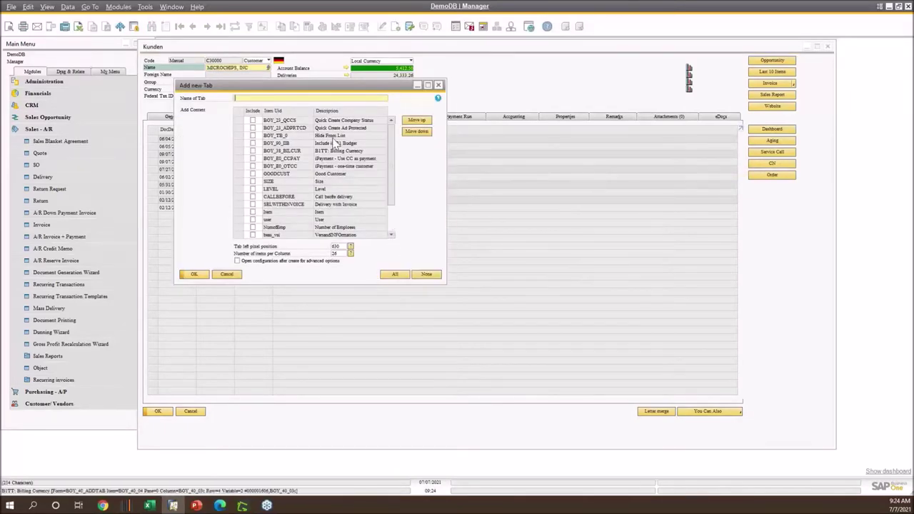
# Step: Name the new custom tab TEST, include the SIZE and LEVEL fields in it, and create it
pyautogui.write('TEST')
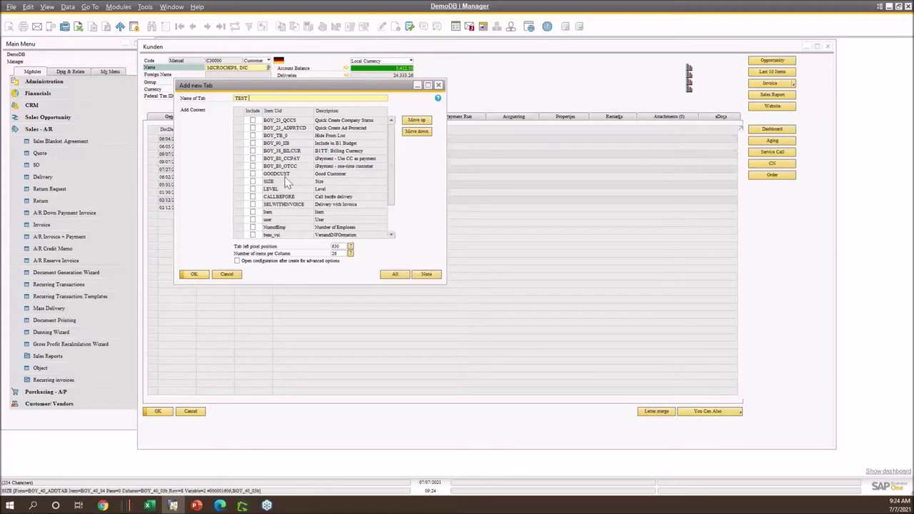
pyautogui.click(252, 181)
pyautogui.click(252, 189)
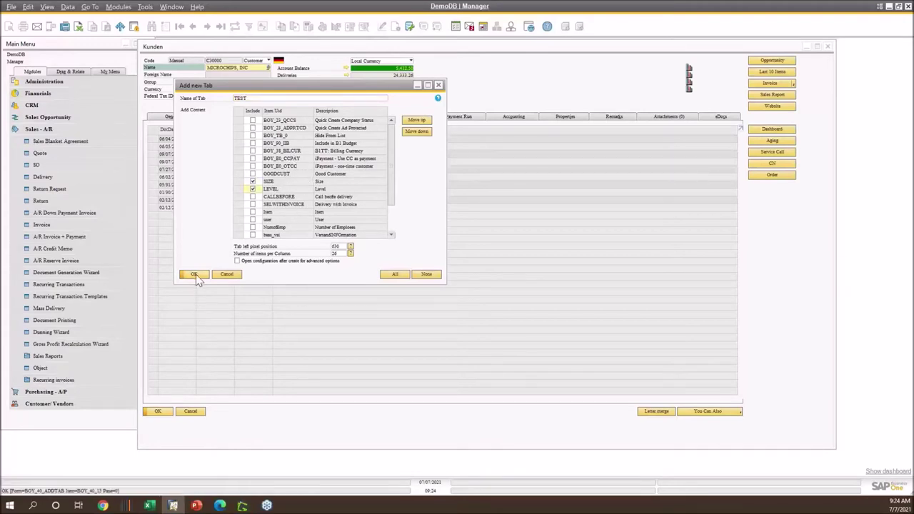
pyautogui.click(194, 274)
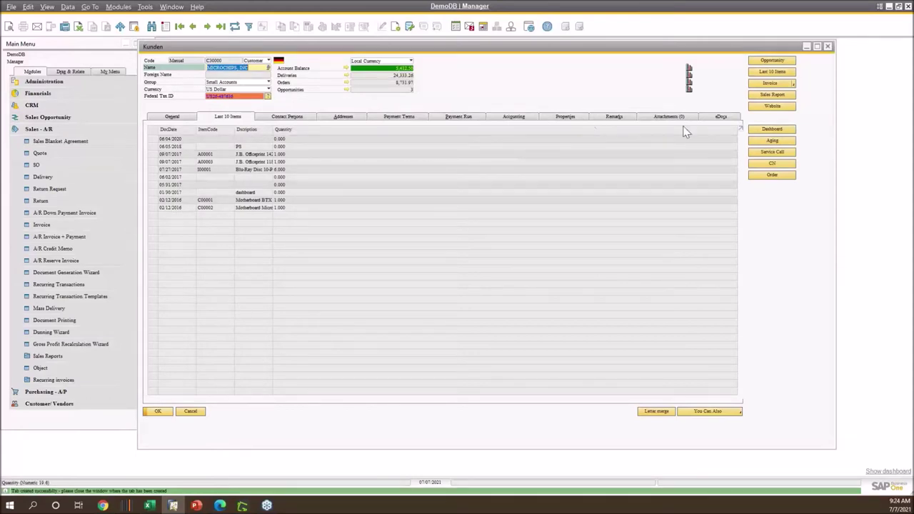
# Step: Close the customer record, bring up PARAMETER TECHNOLOGY in a maximized window, and compare its TEST tab with General and Last 10 Items
pyautogui.click(827, 46)
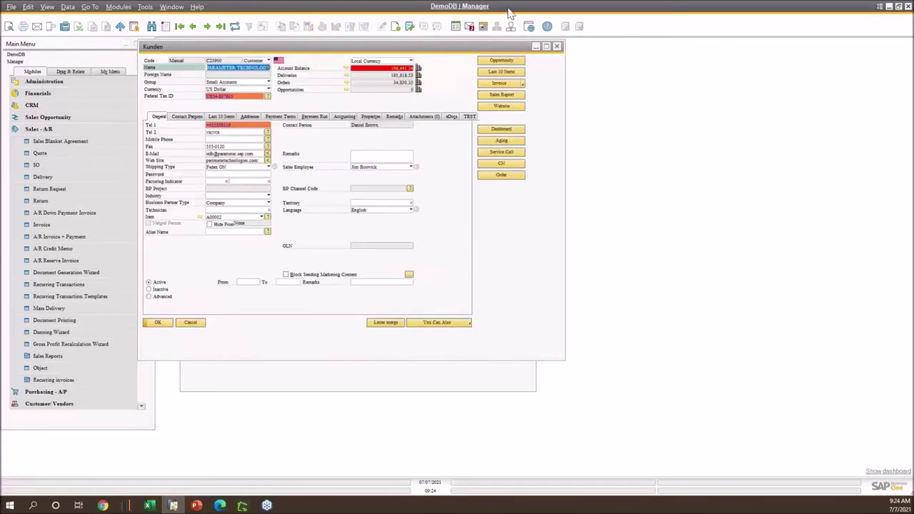
pyautogui.click(547, 47)
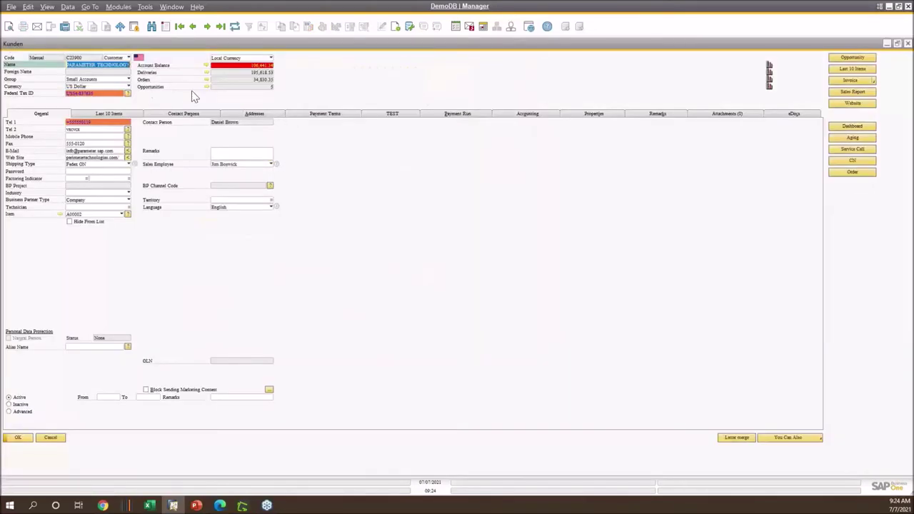
pyautogui.click(403, 115)
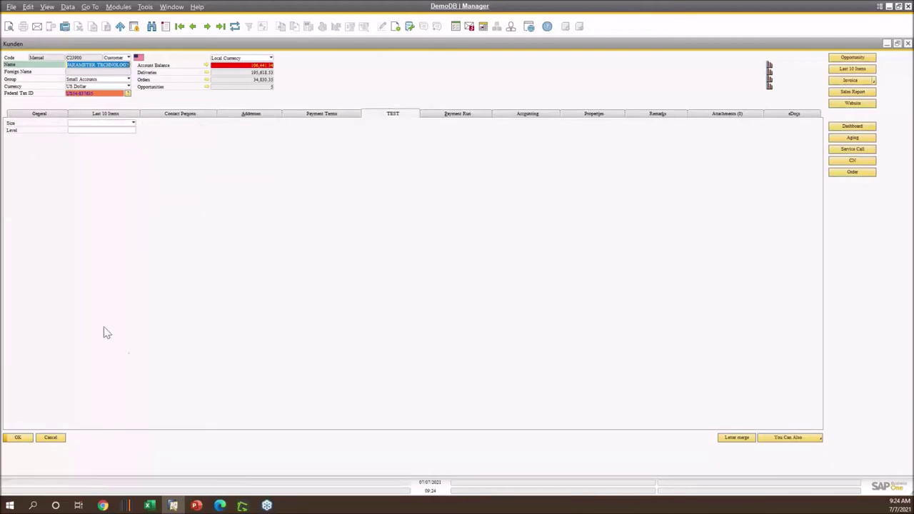
pyautogui.click(42, 114)
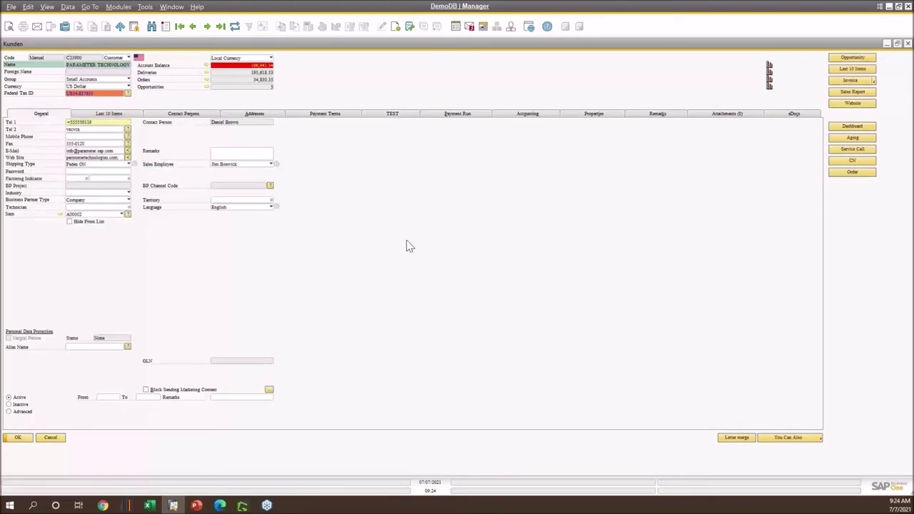
pyautogui.click(414, 115)
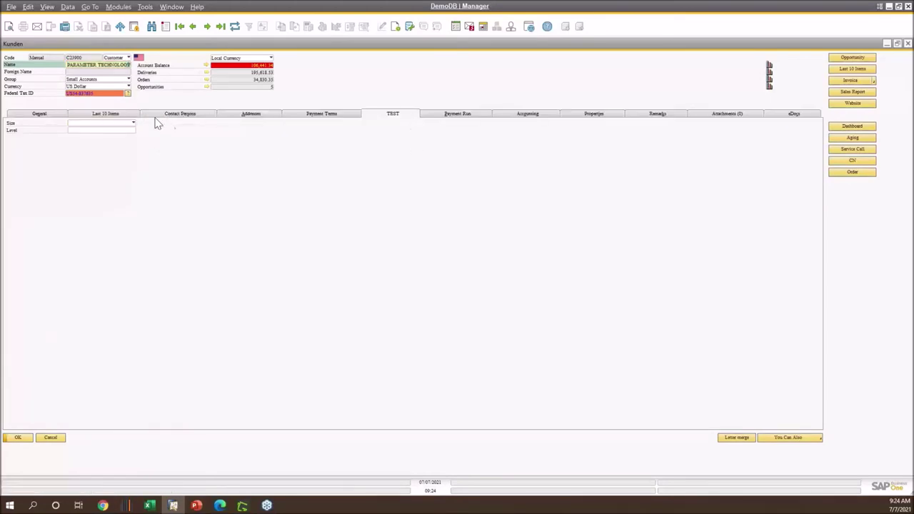
pyautogui.click(114, 115)
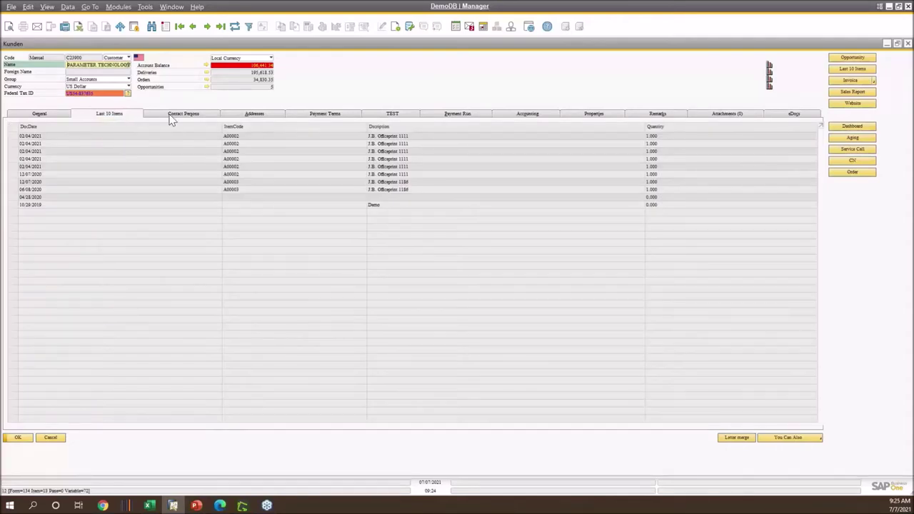
pyautogui.click(379, 114)
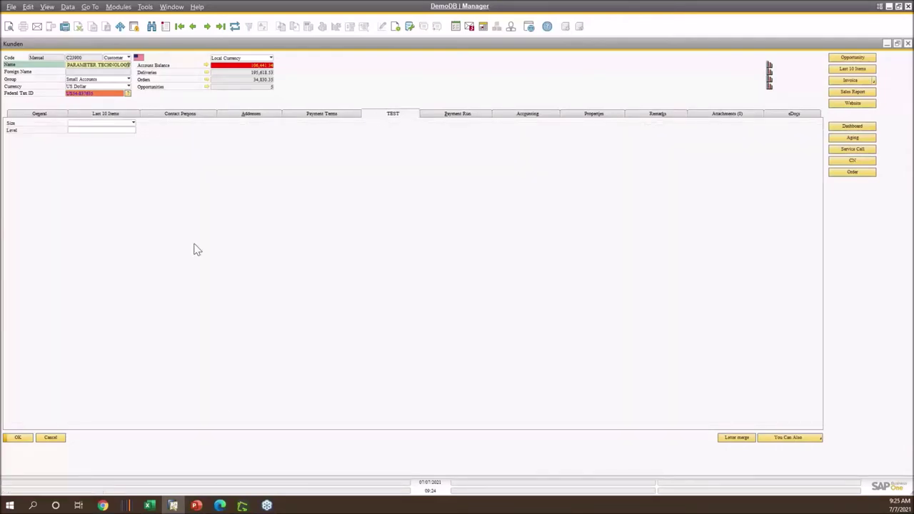
# Step: Switch to the PowerPoint slide show, advance to the shipping cost validation example on slide 13, and return to SAP Business One
pyautogui.moveTo(196, 505)
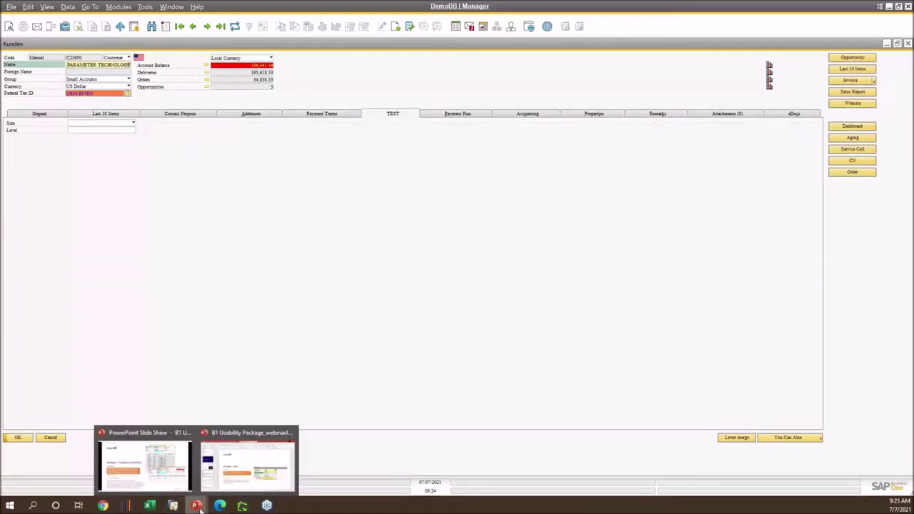
pyautogui.click(170, 480)
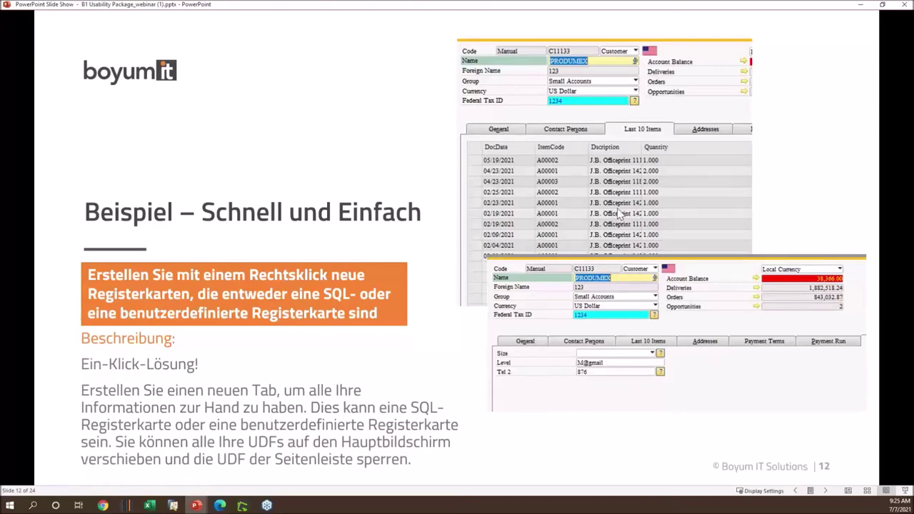
pyautogui.click(827, 492)
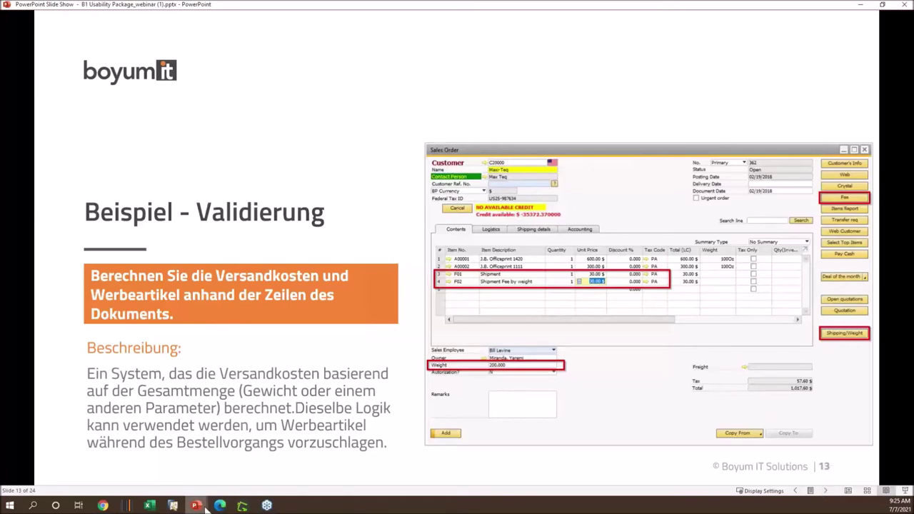
pyautogui.click(174, 506)
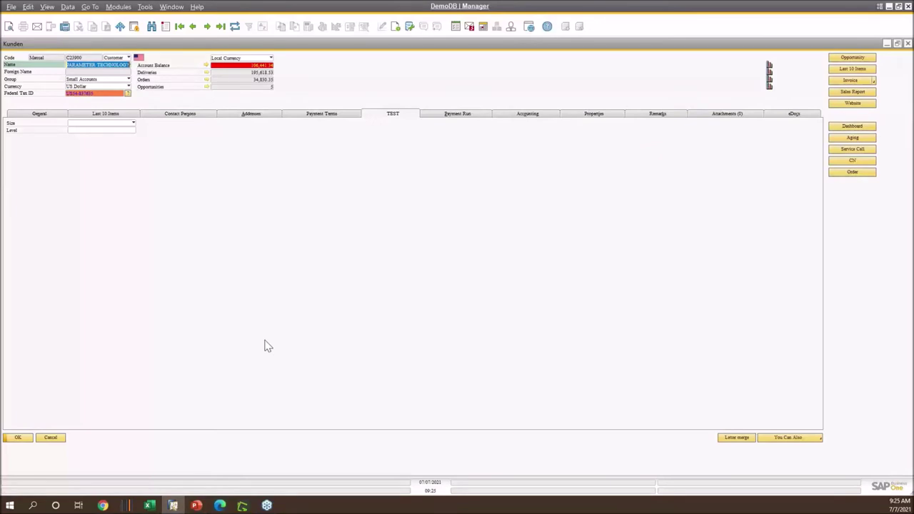
# Step: Close the customer record and discard the open delivery for PARAMETER TECHNOLOGY
pyautogui.click(60, 440)
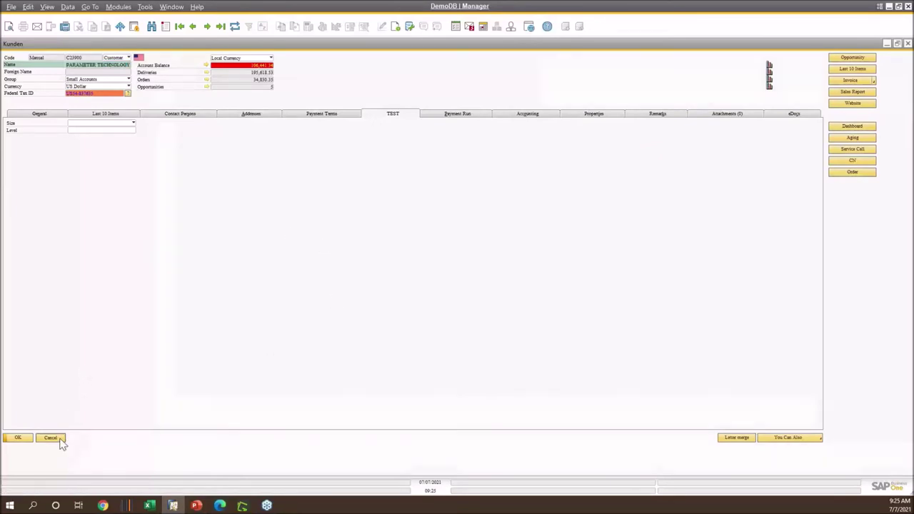
pyautogui.moveTo(421, 58); pyautogui.dragTo(447, 57)
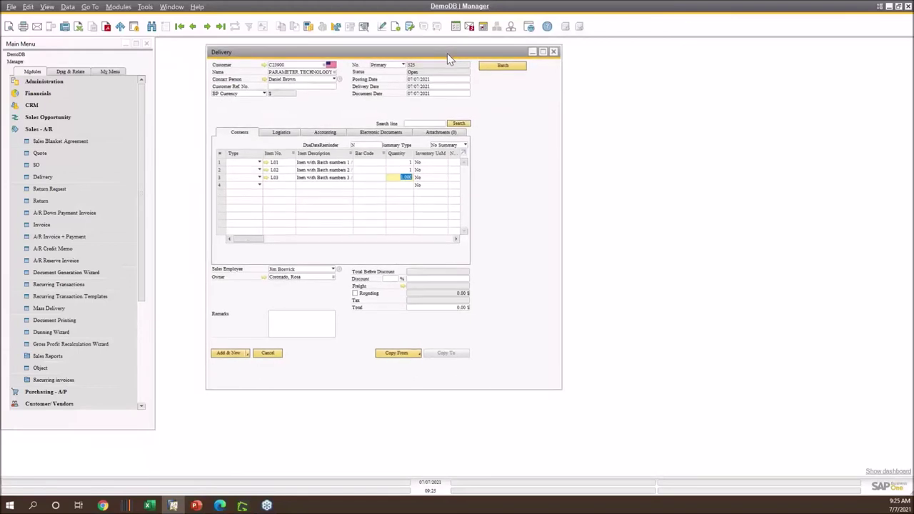
pyautogui.click(554, 52)
pyautogui.click(418, 279)
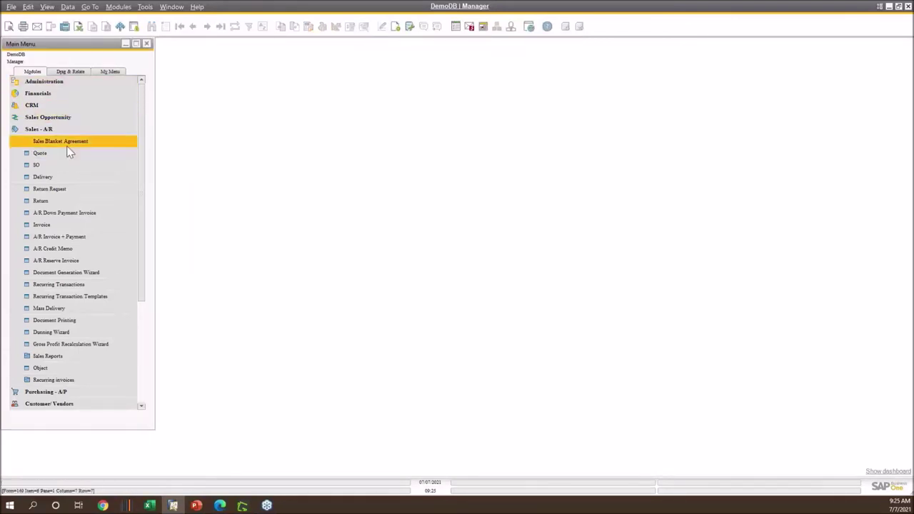
# Step: Start a new sales order for customer MAXI-TEQ and set its delivery date to 07/09/2021
pyautogui.click(60, 130)
pyautogui.click(60, 130)
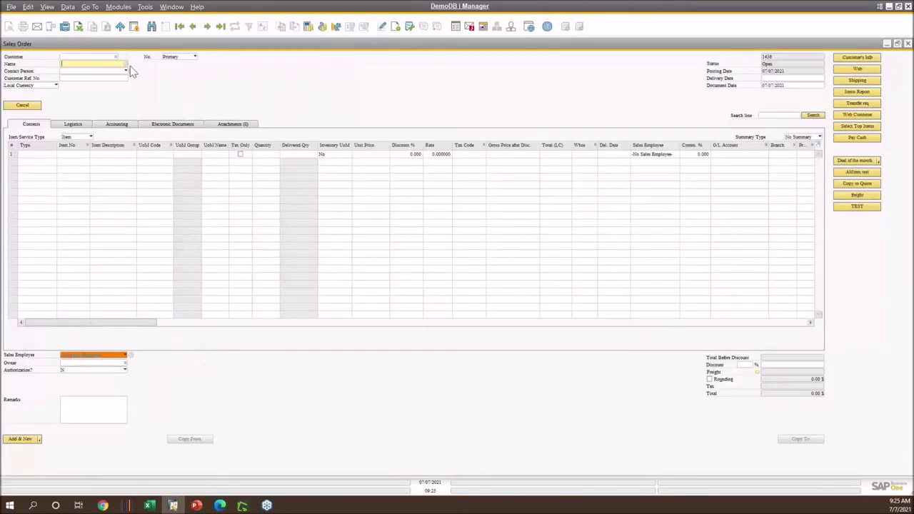
pyautogui.press('Tab')
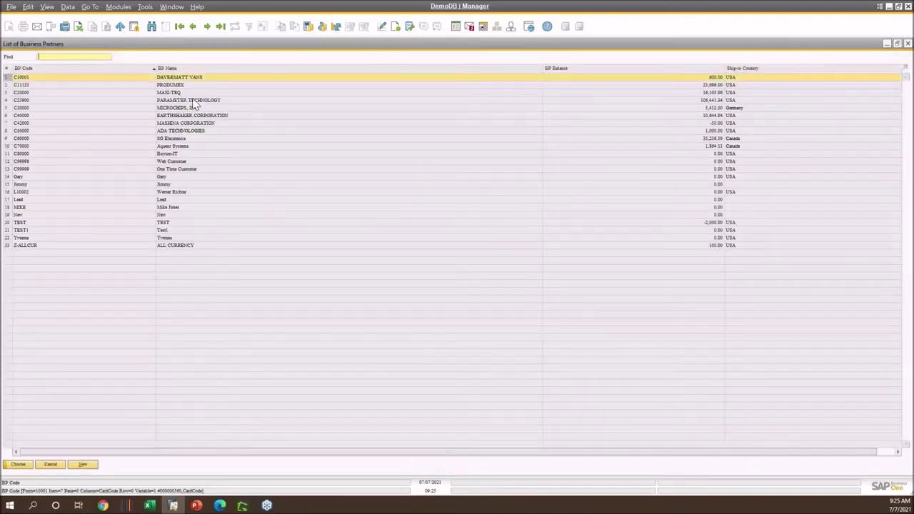
pyautogui.doubleClick(187, 93)
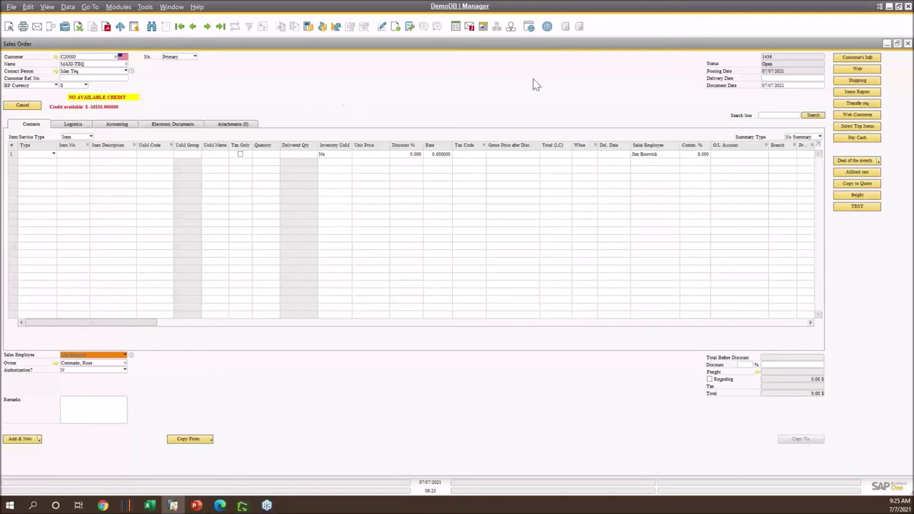
pyautogui.click(774, 78)
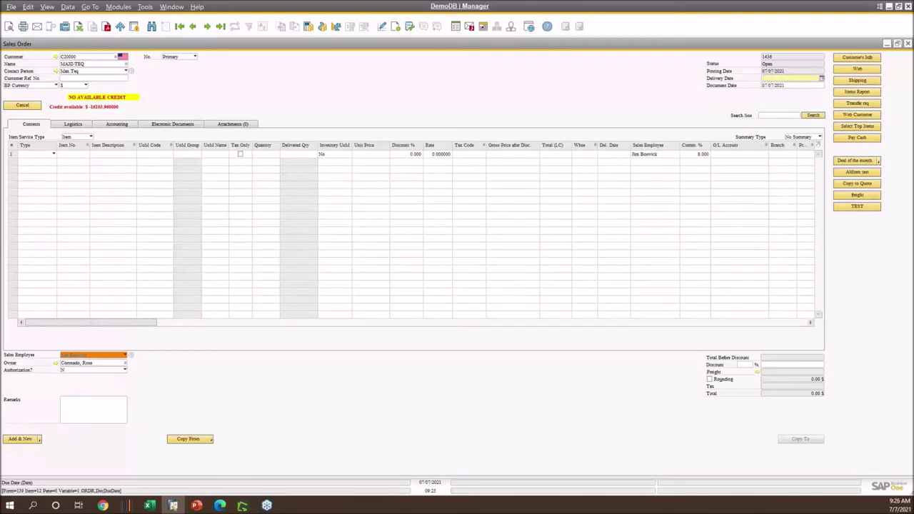
pyautogui.write('9')
pyautogui.press('Tab')
# Step: Add items A00001, A00002 and A00003 to the sales order in one multiple selection
pyautogui.click(82, 160)
pyautogui.click(87, 155)
pyautogui.click(103, 92)
pyautogui.keyDown('ctrl'); pyautogui.click(104, 98); pyautogui.keyUp('ctrl')
pyautogui.keyDown('ctrl'); pyautogui.click(105, 106); pyautogui.keyUp('ctrl')
pyautogui.click(43, 171)
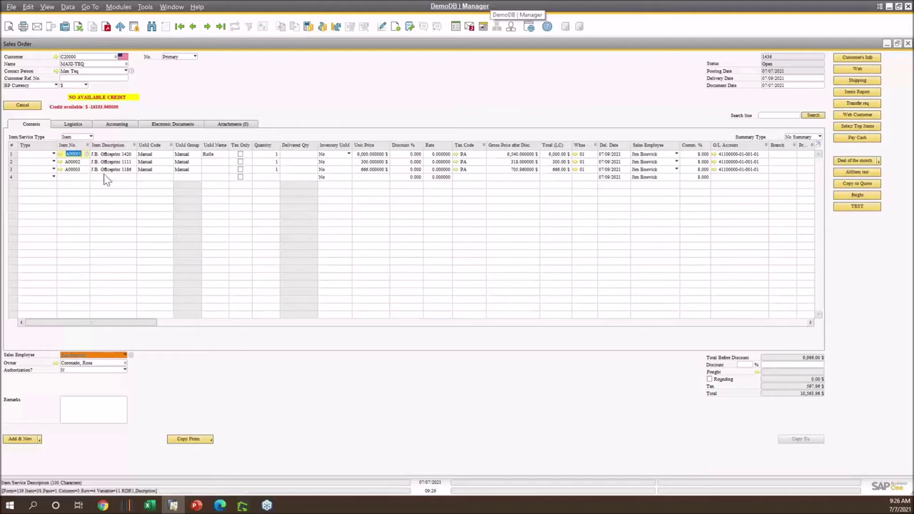
# Step: Add the F01 Shipment line with the order's custom Shipping function, and delete that row again
pyautogui.click(860, 82)
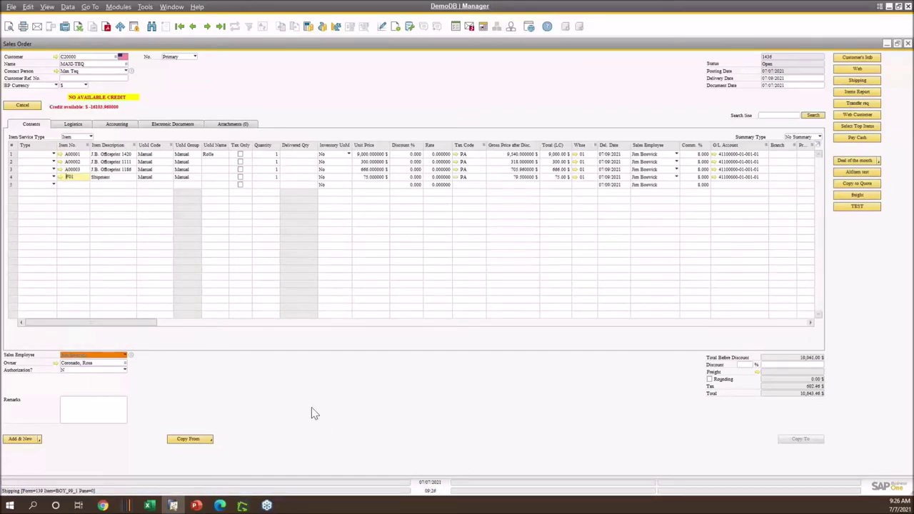
pyautogui.click(71, 184)
pyautogui.write('F01')
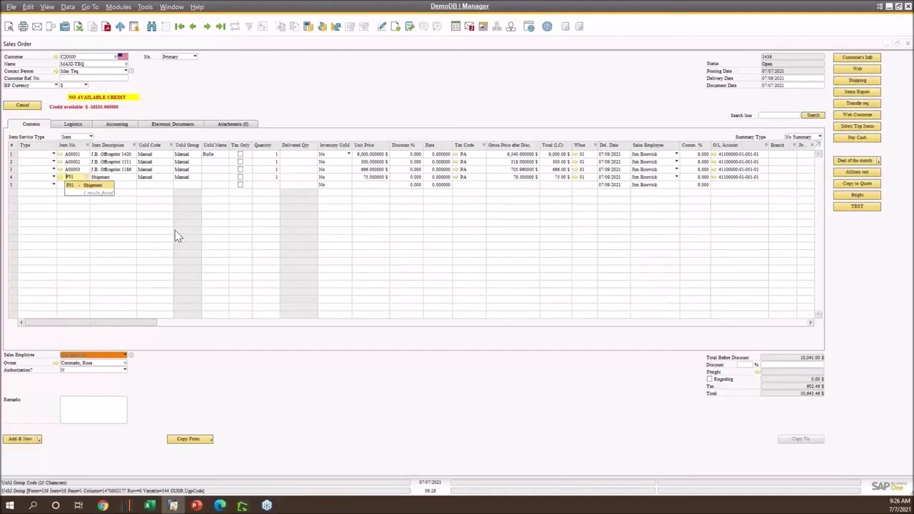
pyautogui.click(122, 200)
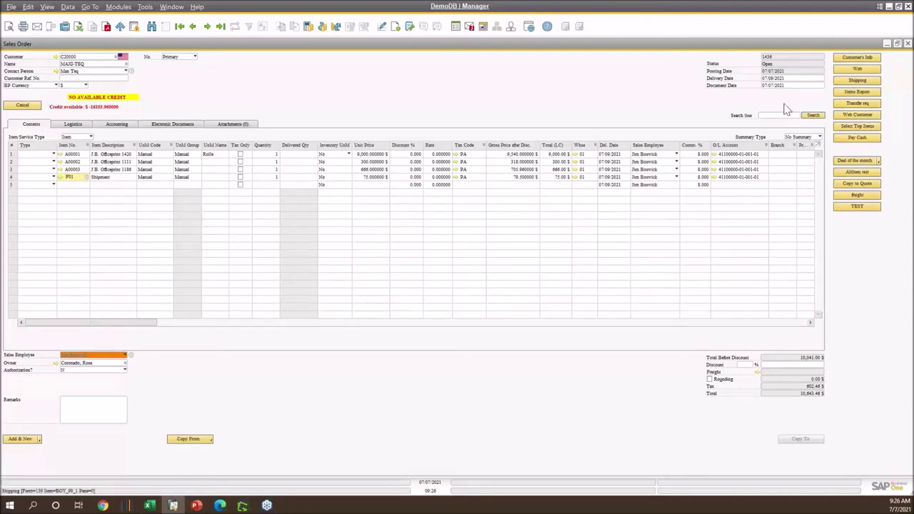
pyautogui.rightClick(12, 180)
pyautogui.click(47, 284)
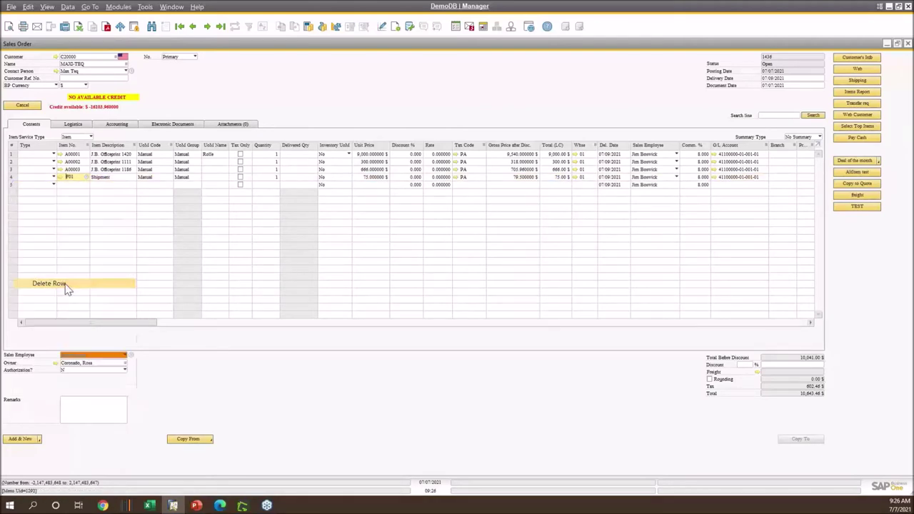
# Step: Set the quantity of item A00002 to 12 and run the custom Shipping function, accepting the shipment cost item with 50% discount
pyautogui.click(270, 162)
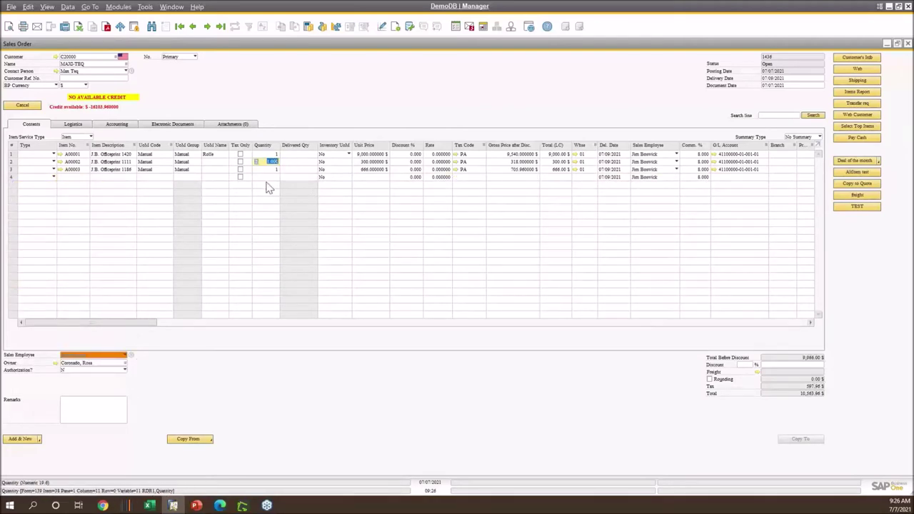
pyautogui.write('2')
pyautogui.press('Tab')
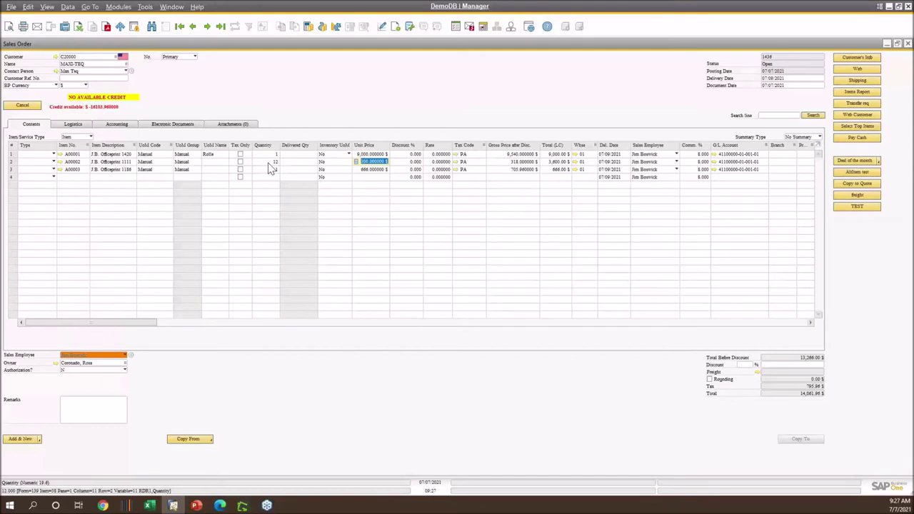
pyautogui.click(867, 82)
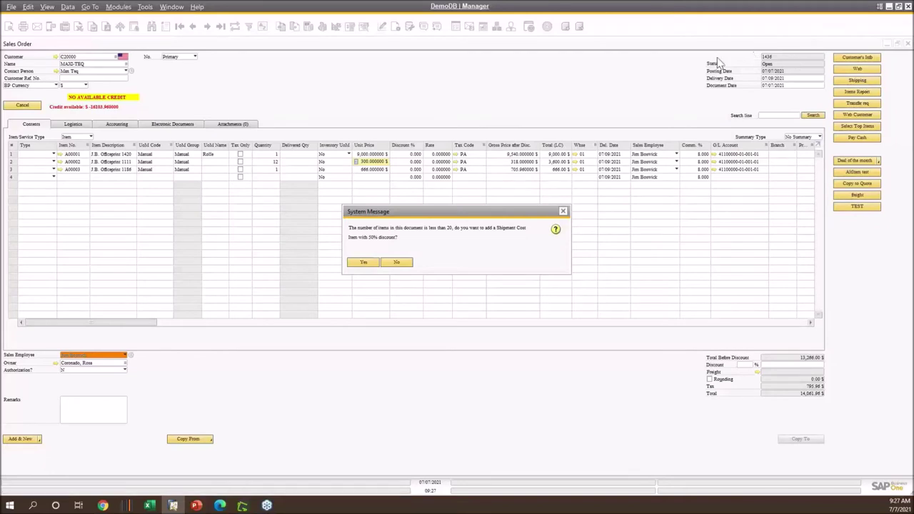
pyautogui.click(365, 263)
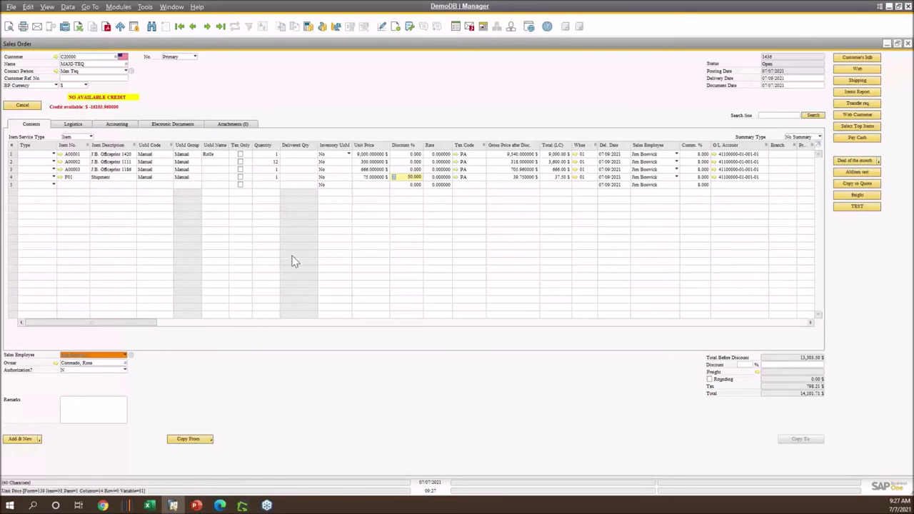
# Step: Delete the discounted F01 Shipment row from the sales order
pyautogui.click(16, 178)
pyautogui.rightClick(16, 183)
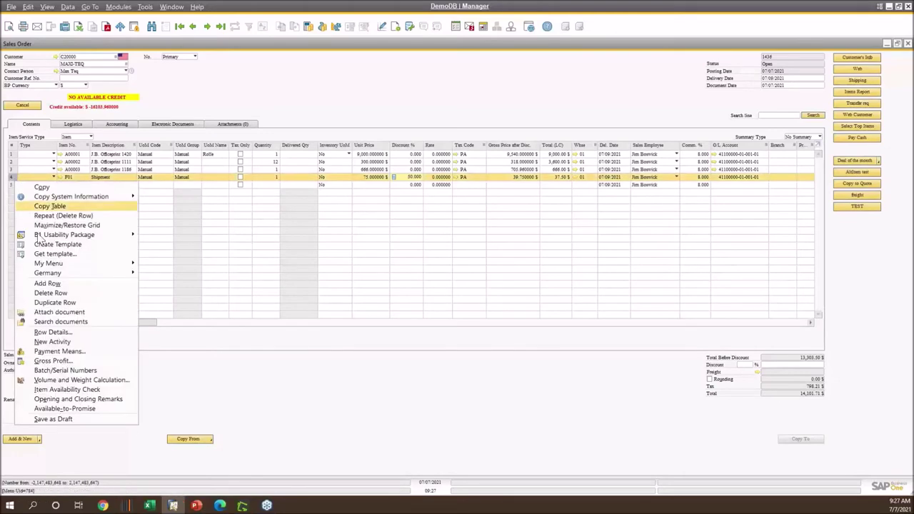
pyautogui.click(72, 291)
# Step: Set the quantity of item A00003 to 12 and run the custom Shipping function, accepting the free gift
pyautogui.click(272, 169)
pyautogui.write('12')
pyautogui.press('Tab')
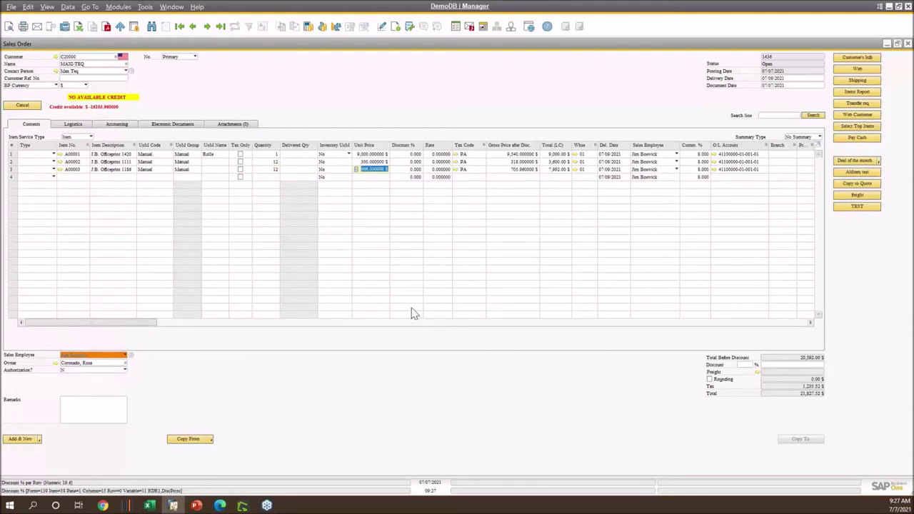
pyautogui.click(875, 83)
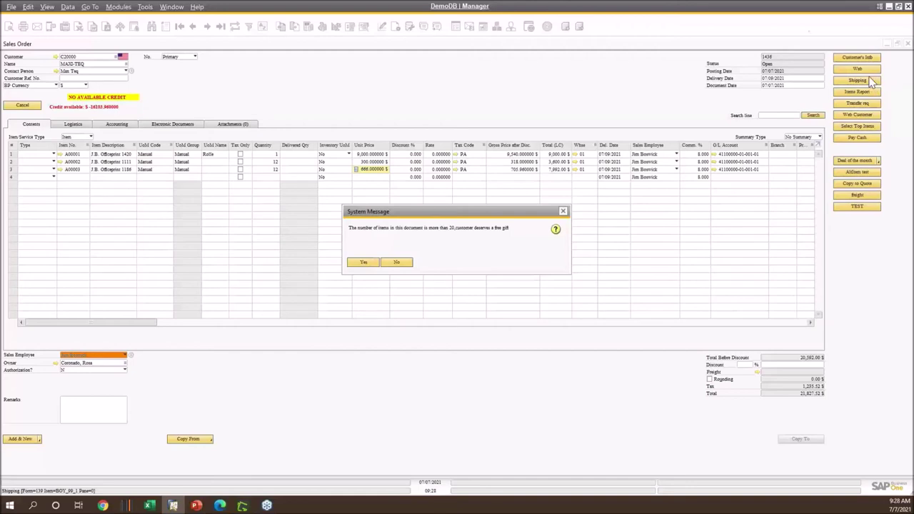
pyautogui.click(370, 263)
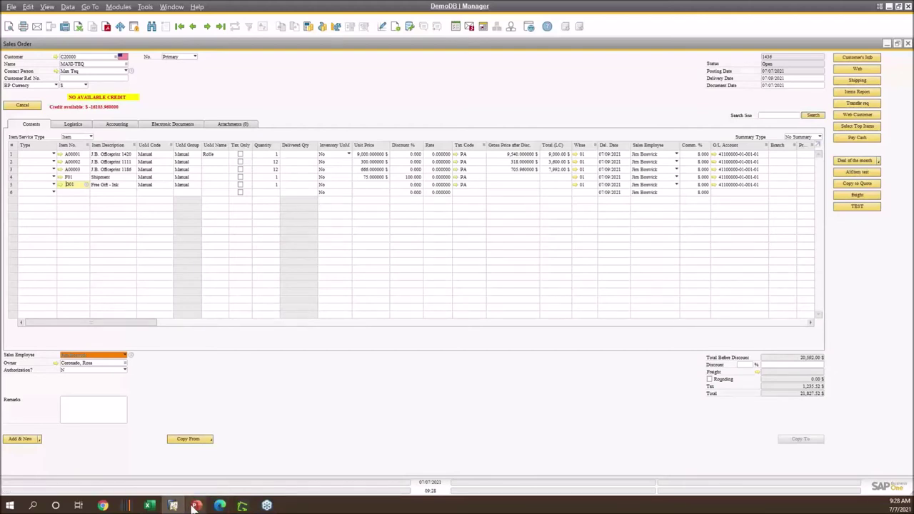
# Step: Switch to the PowerPoint slide show and advance to the slide about the user-defined table handler
pyautogui.moveTo(196, 505)
pyautogui.click(172, 473)
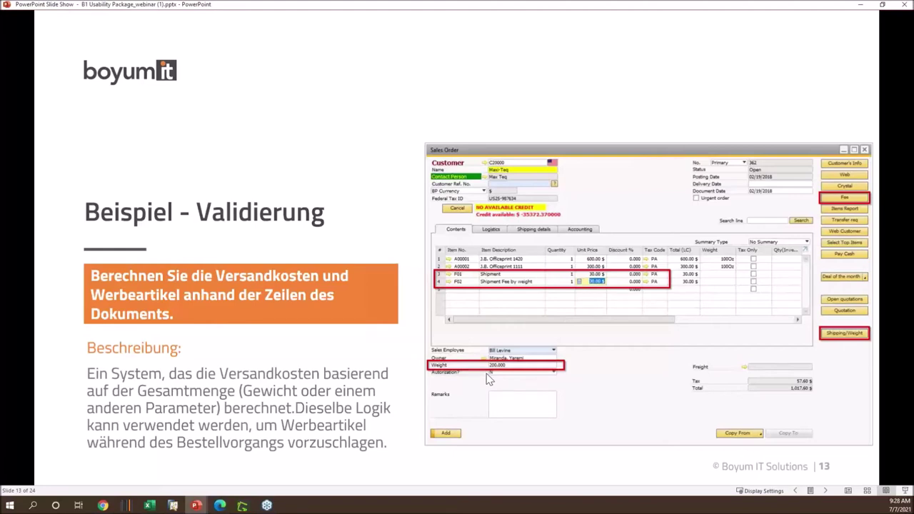
pyautogui.click(826, 491)
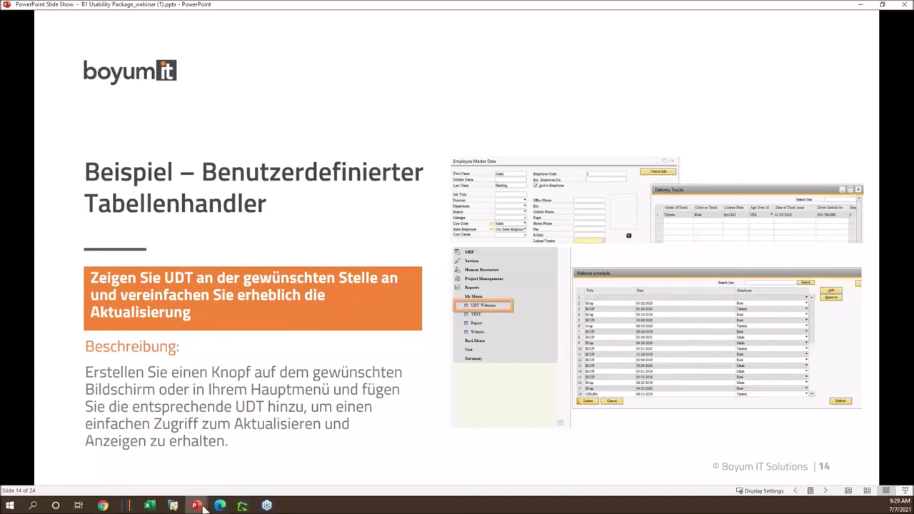
# Step: Switch back to SAP Business One and close the sales order, discarding its unsaved data
pyautogui.click(173, 505)
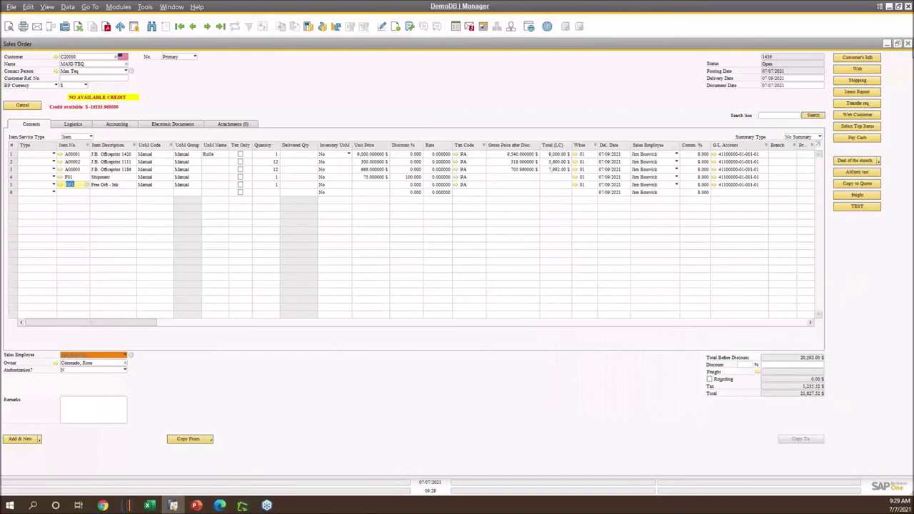
pyautogui.click(909, 44)
pyautogui.click(433, 278)
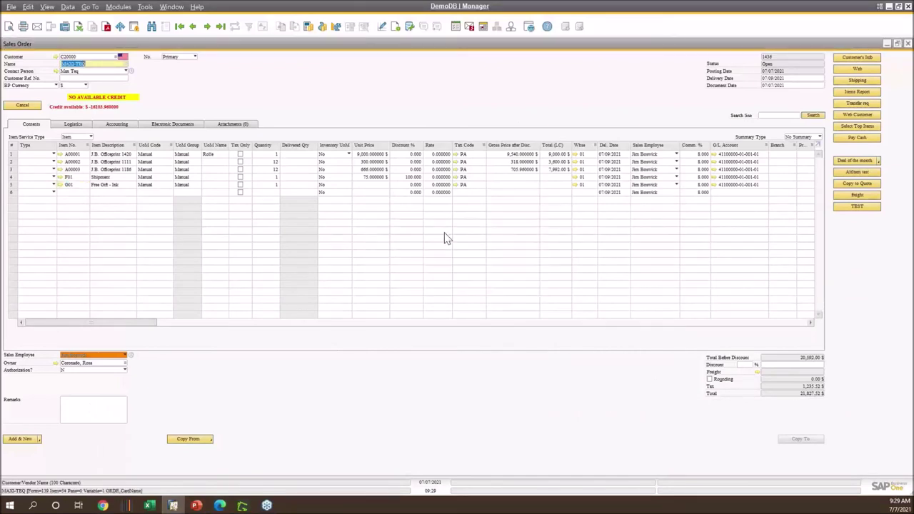
# Step: Look up the list of user-defined windows where the custom tables are normally opened
pyautogui.click(166, 8)
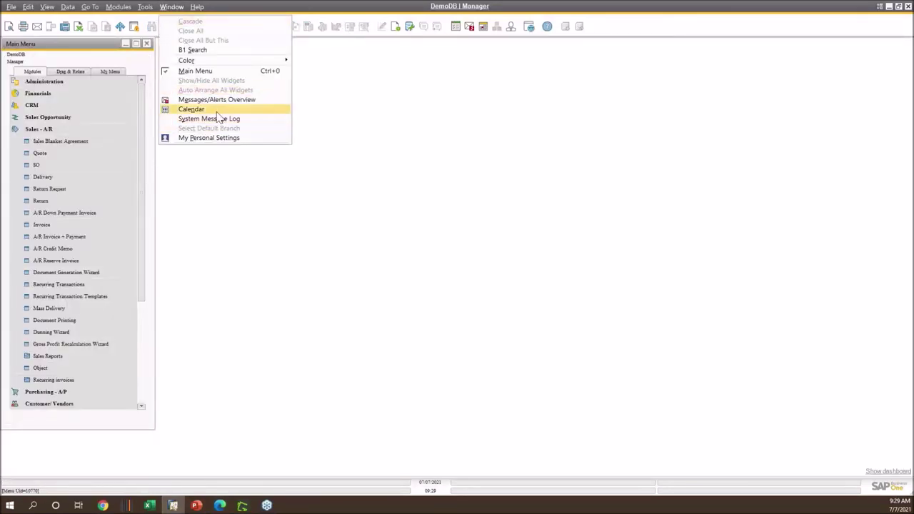
pyautogui.moveTo(143, 13)
pyautogui.moveTo(211, 187)
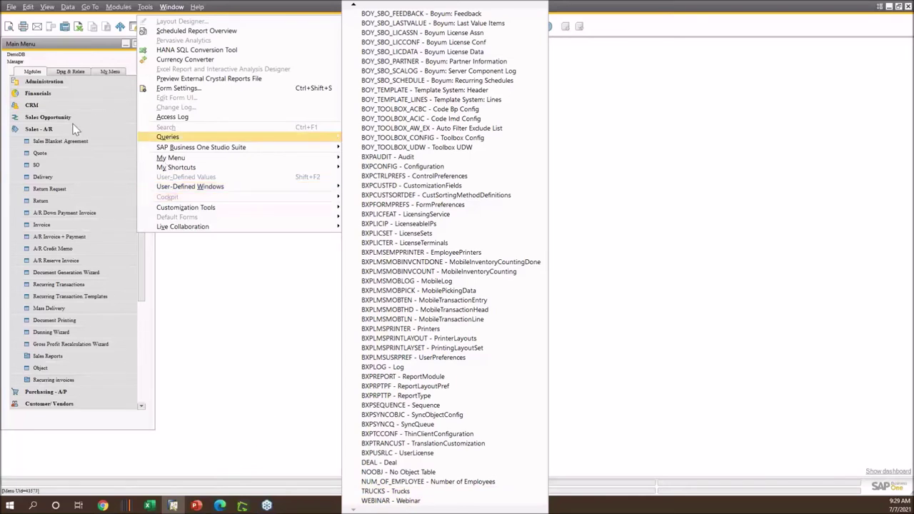
# Step: Open the UDT Webinars table from the custom My Menu module and enlarge its Webinar schedule window
pyautogui.click(39, 130)
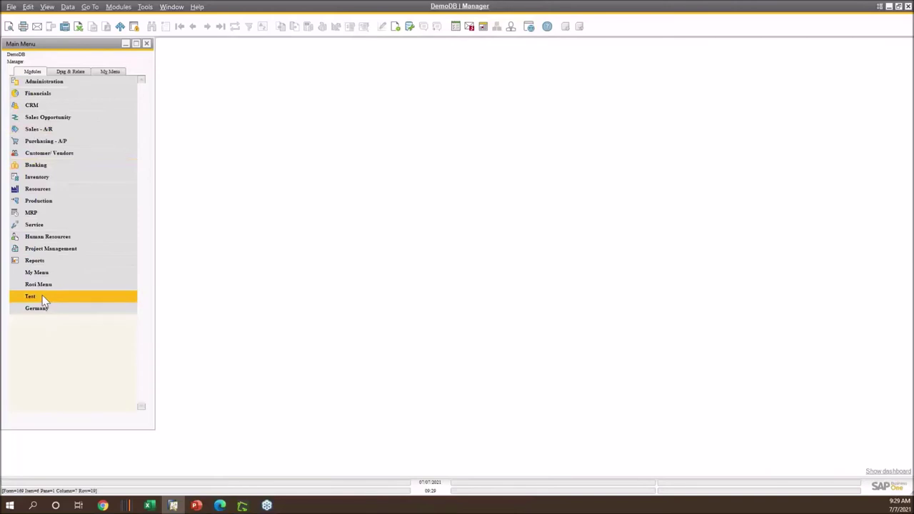
pyautogui.click(40, 273)
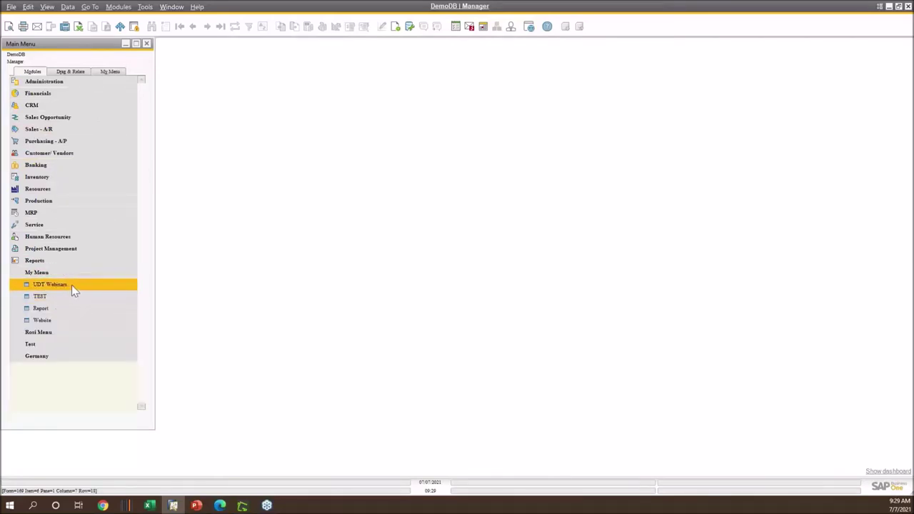
pyautogui.click(45, 286)
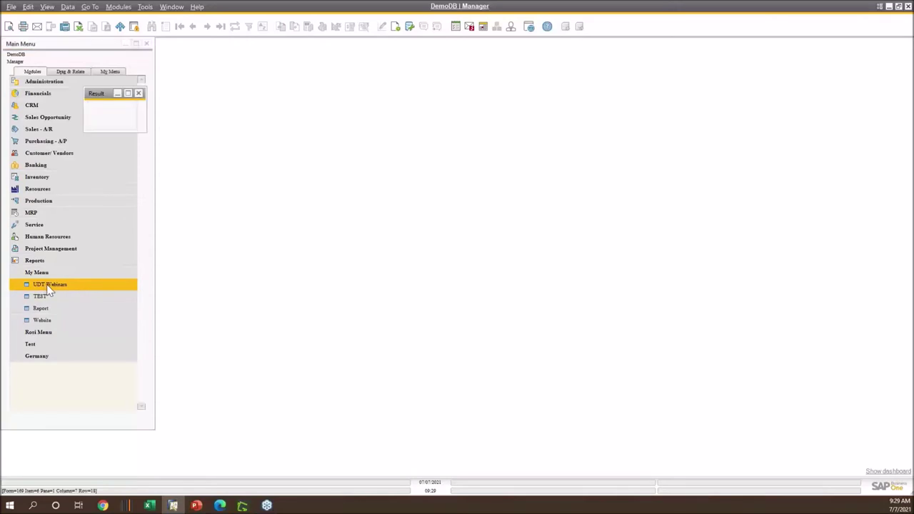
pyautogui.moveTo(404, 92); pyautogui.dragTo(469, 81)
pyautogui.moveTo(578, 264); pyautogui.dragTo(675, 324)
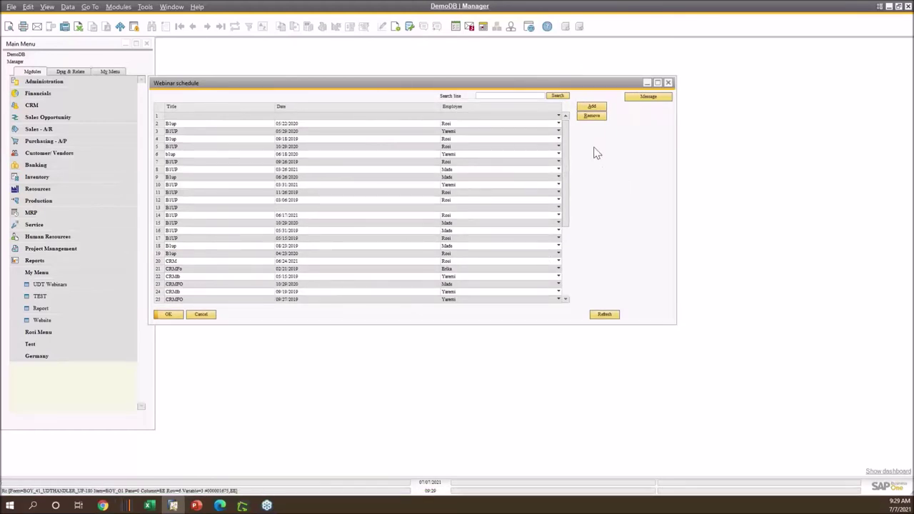
# Step: Add a webinar schedule row titled B1UP dated 07/07/2021, assign an employee to it, and save the table
pyautogui.click(594, 107)
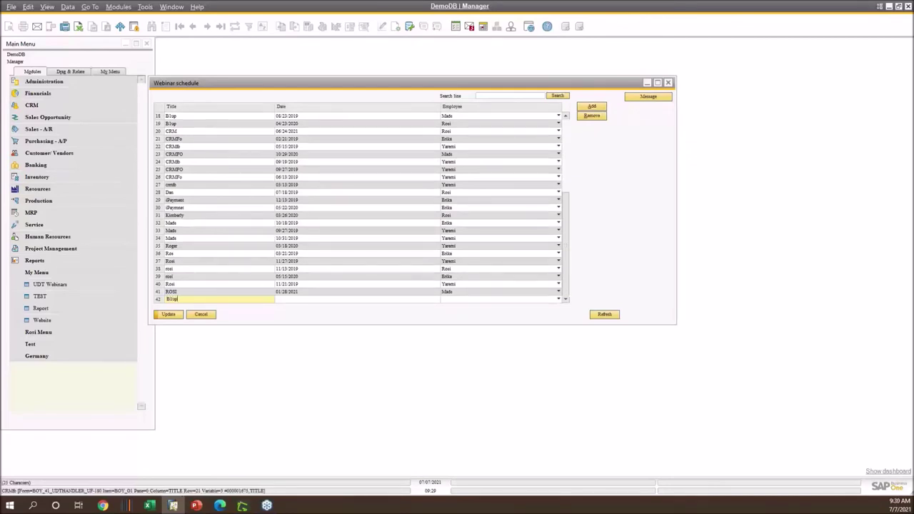
pyautogui.write('B1up')
pyautogui.press('Tab')
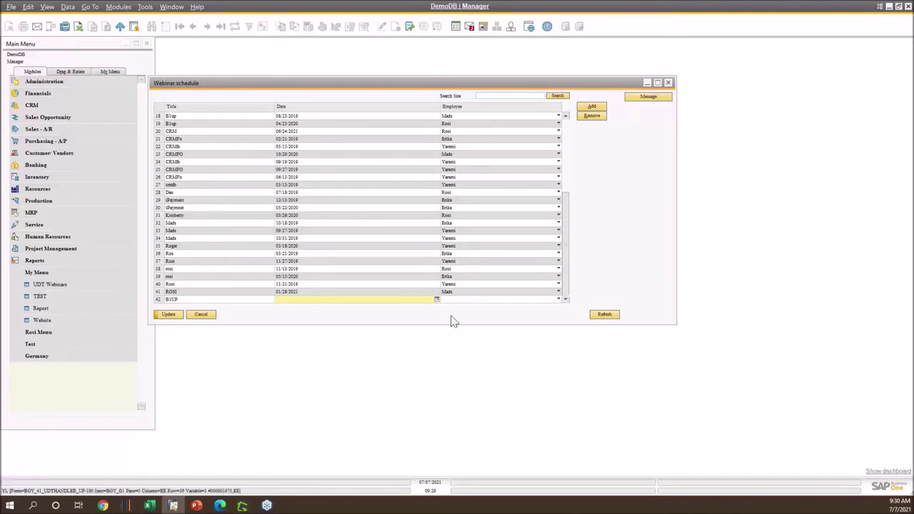
pyautogui.click(436, 299)
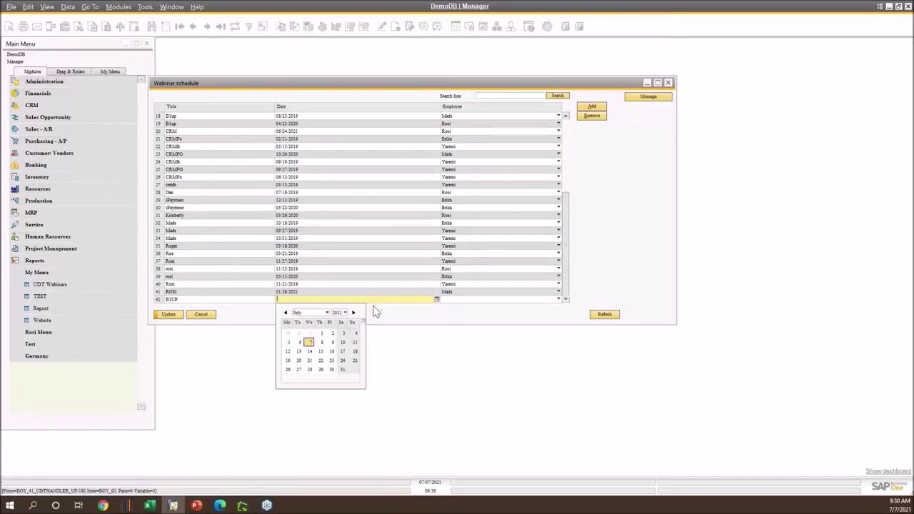
pyautogui.click(311, 347)
pyautogui.click(559, 299)
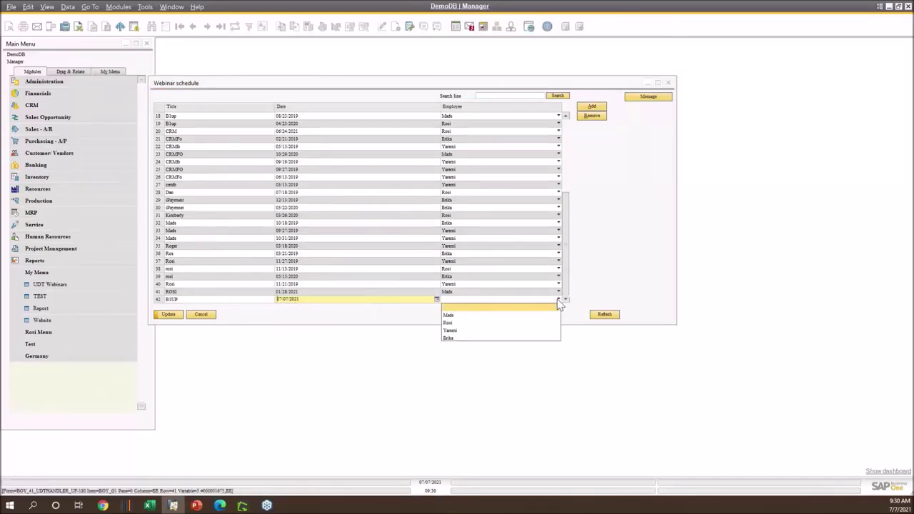
pyautogui.click(464, 327)
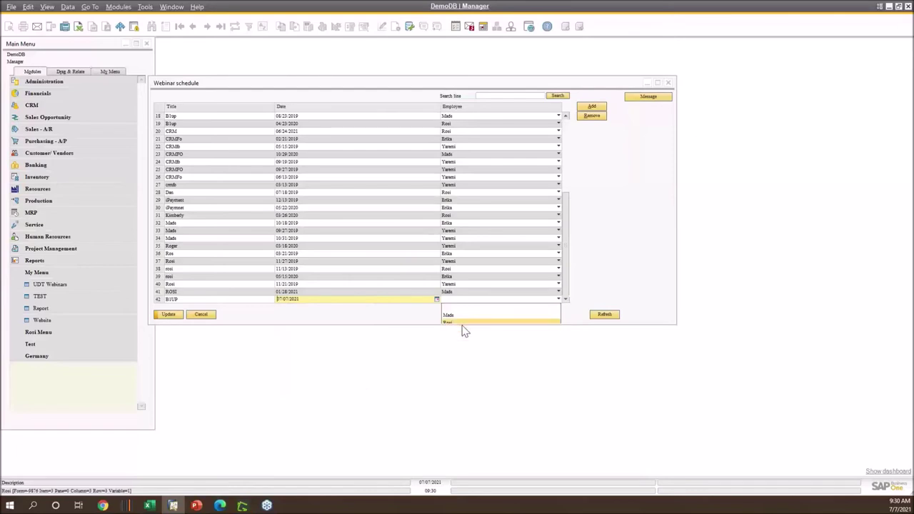
pyautogui.click(168, 315)
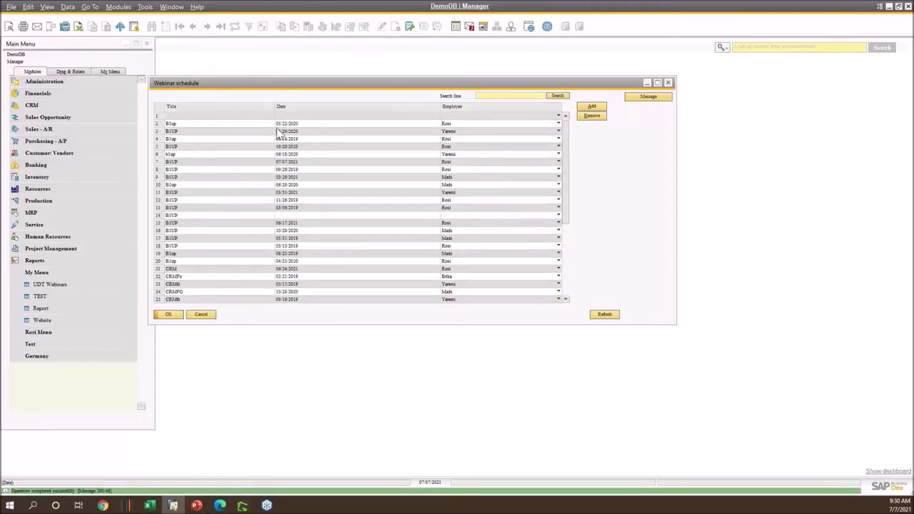
# Step: Open the standard user-defined window for the WEBINAR table, examine its rows and columns for comparison, and close it
pyautogui.click(145, 7)
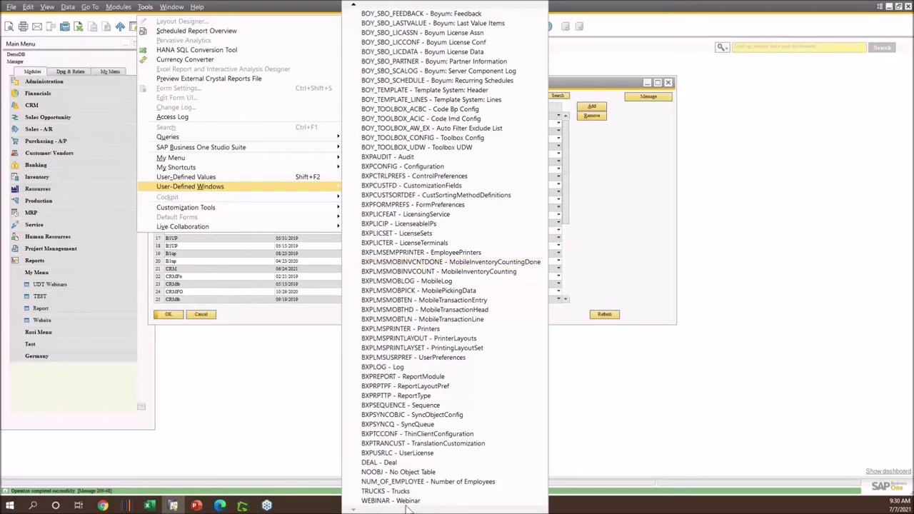
pyautogui.click(413, 502)
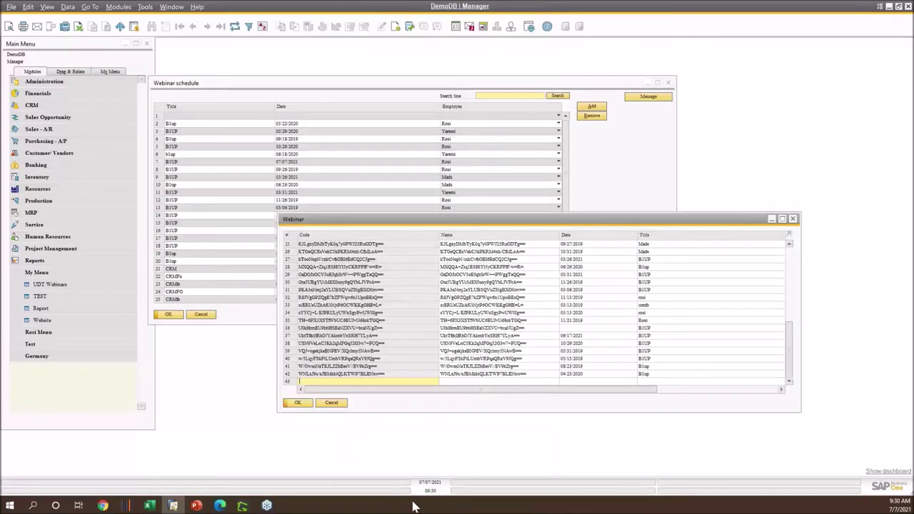
pyautogui.moveTo(496, 219); pyautogui.dragTo(400, 149)
pyautogui.scroll(8, 305, 215)
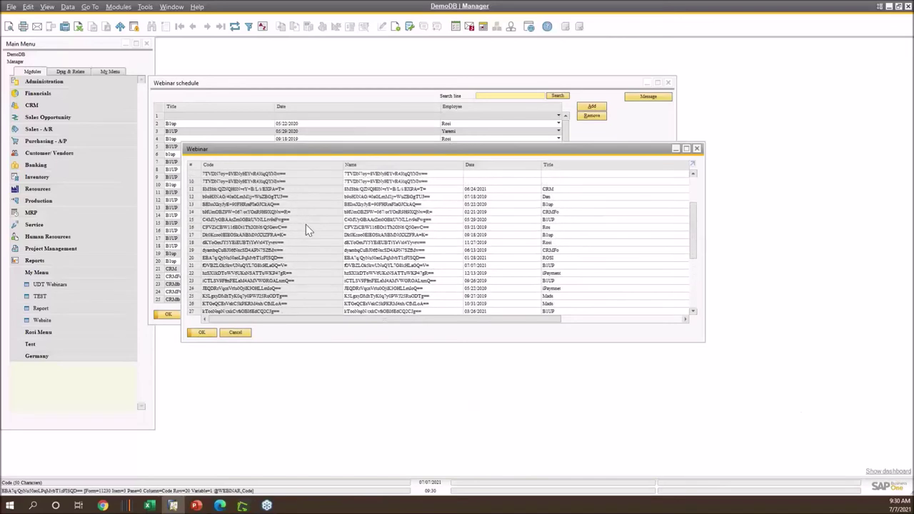
pyautogui.scroll(1, 305, 231)
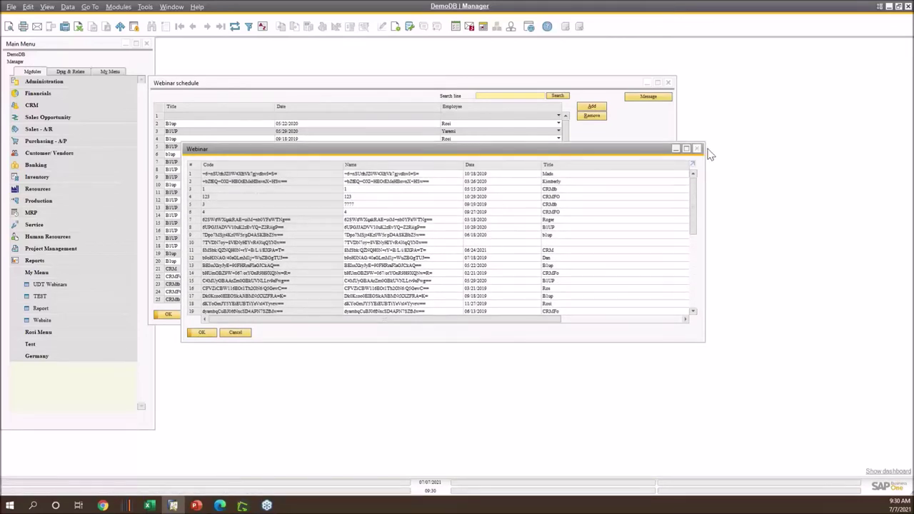
pyautogui.moveTo(551, 320); pyautogui.dragTo(693, 327)
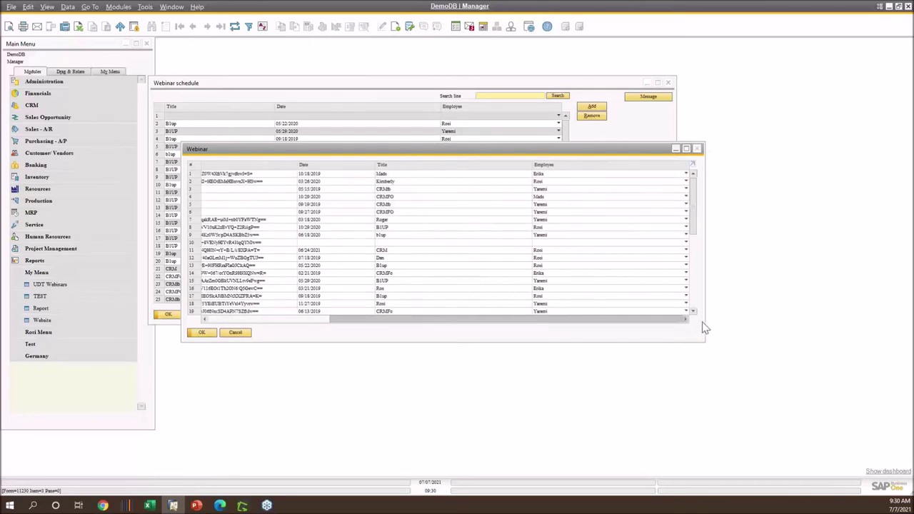
pyautogui.moveTo(598, 325); pyautogui.dragTo(552, 323)
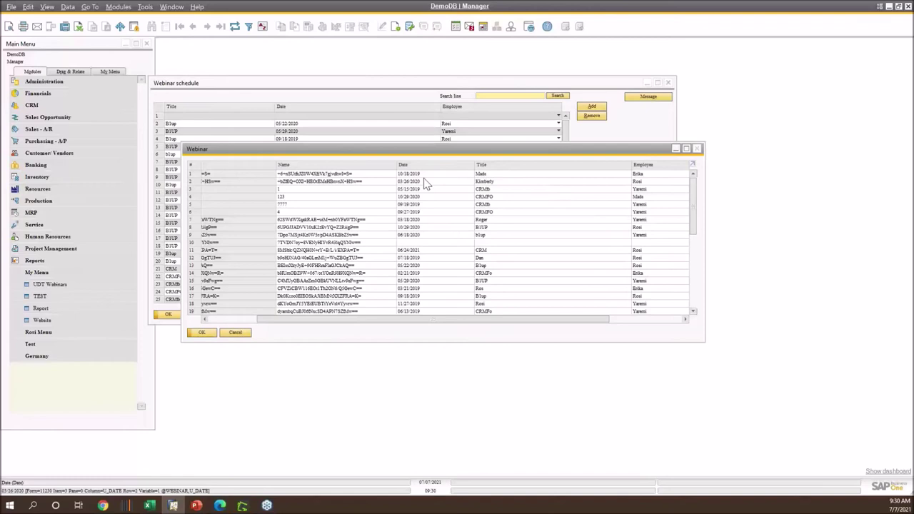
pyautogui.click(697, 149)
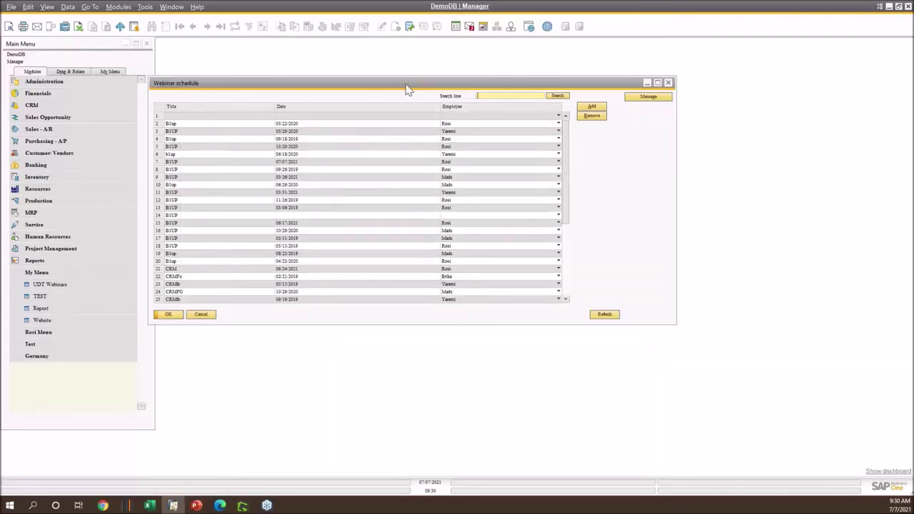
# Step: Close the Webinar schedule window and collapse the custom My Menu module
pyautogui.moveTo(406, 89); pyautogui.dragTo(459, 88)
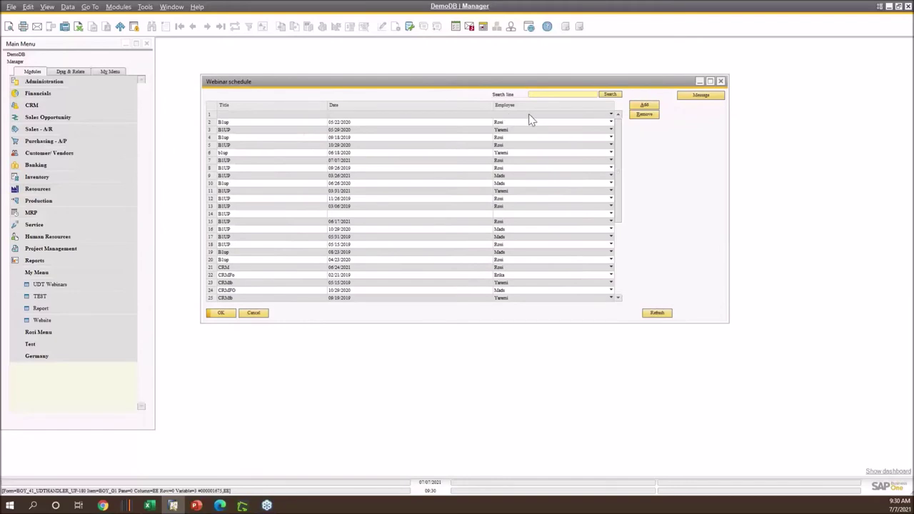
pyautogui.click(538, 93)
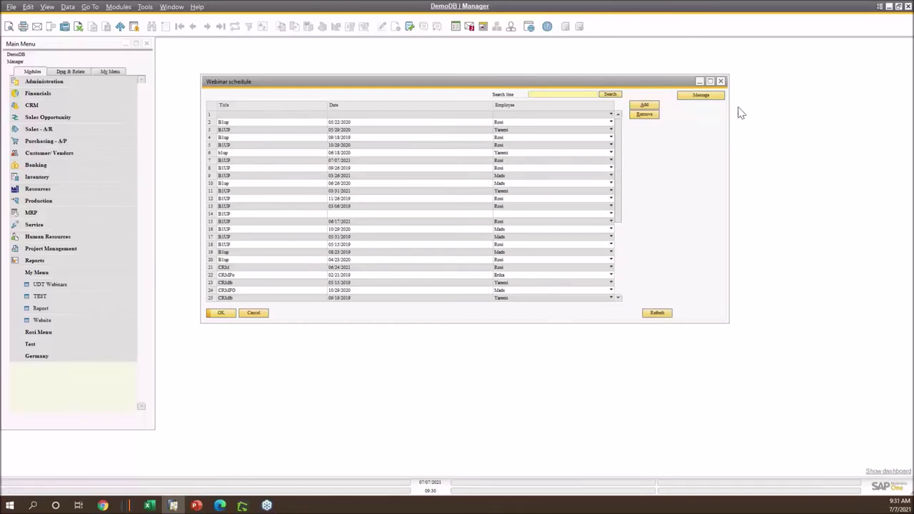
pyautogui.click(721, 80)
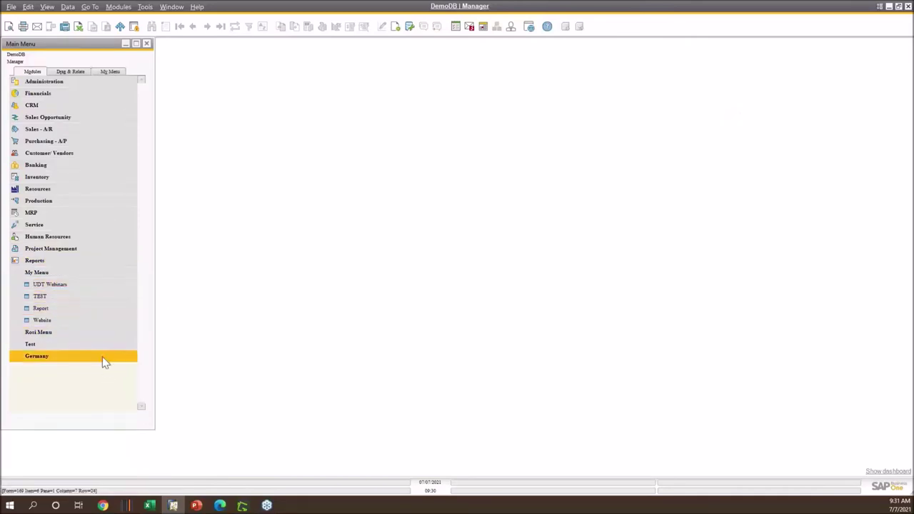
pyautogui.click(32, 274)
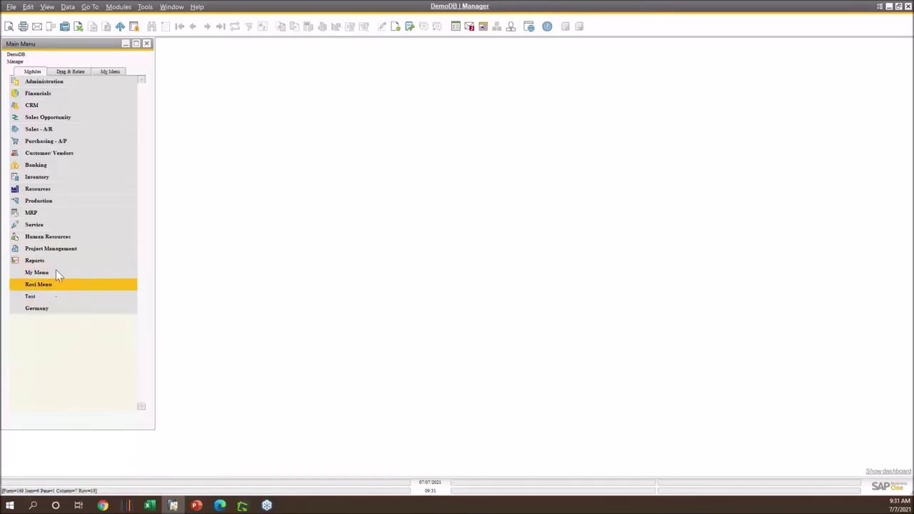
pyautogui.click(40, 95)
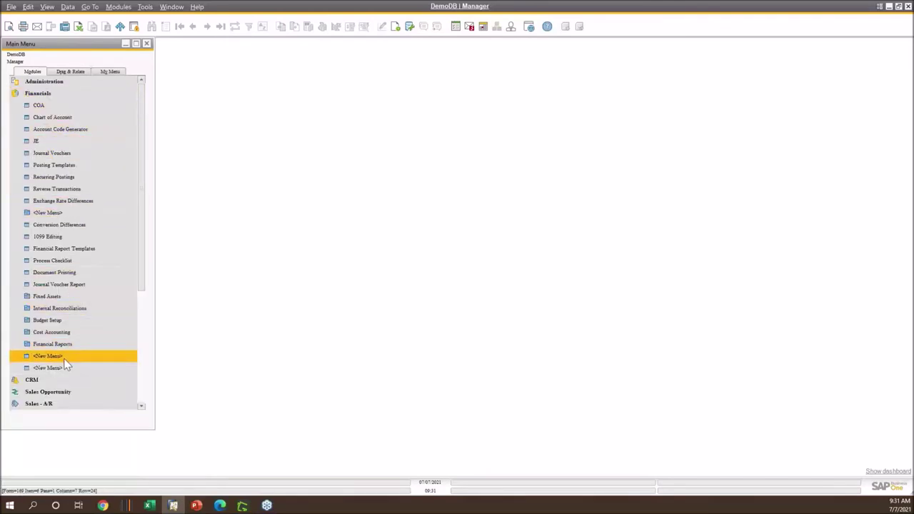
pyautogui.click(38, 93)
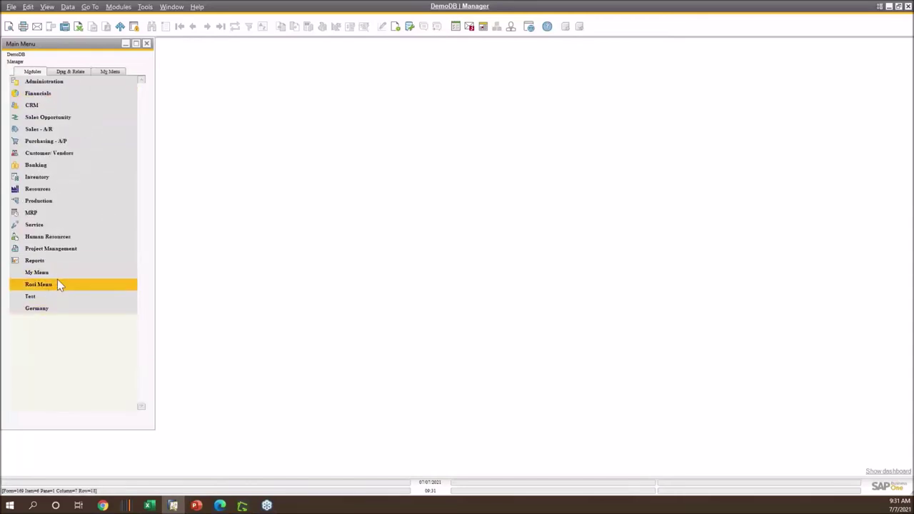
# Step: Open the Add and Edit Menus configuration and bring up the universal function linked to UDT Webinars under My Menu
pyautogui.rightClick(53, 330)
pyautogui.moveTo(117, 347)
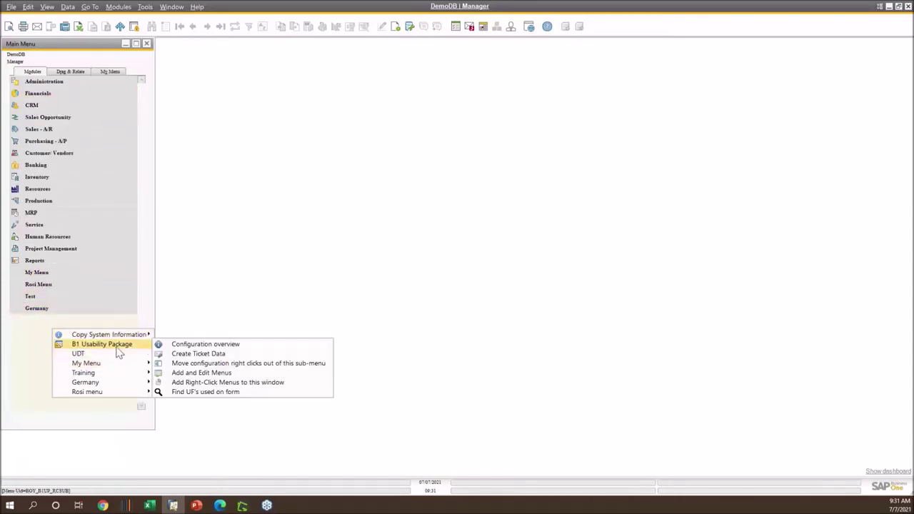
pyautogui.click(256, 373)
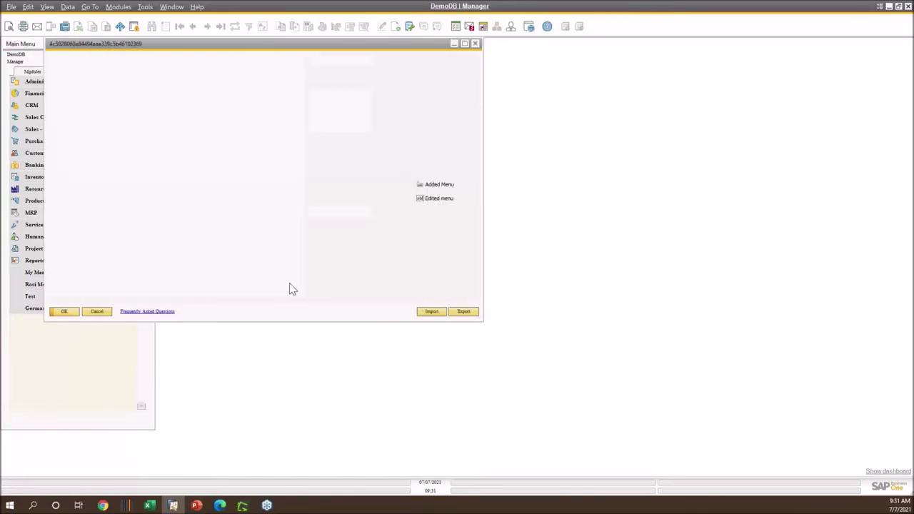
pyautogui.scroll(-3, 278, 229)
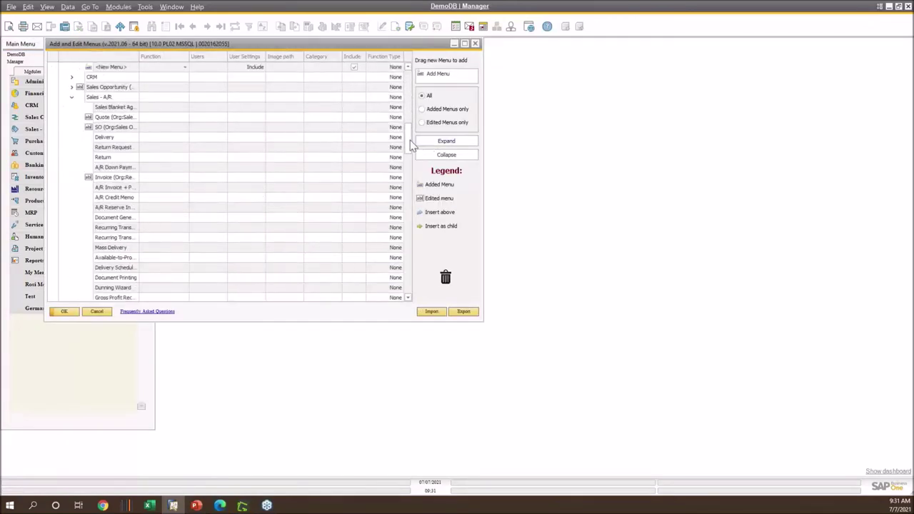
pyautogui.scroll(-5, 405, 248)
pyautogui.scroll(-10, 405, 248)
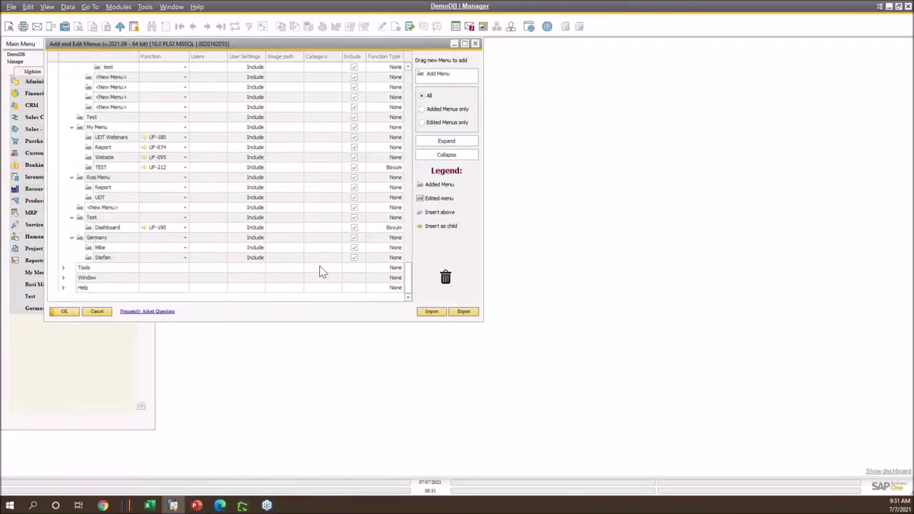
pyautogui.click(144, 138)
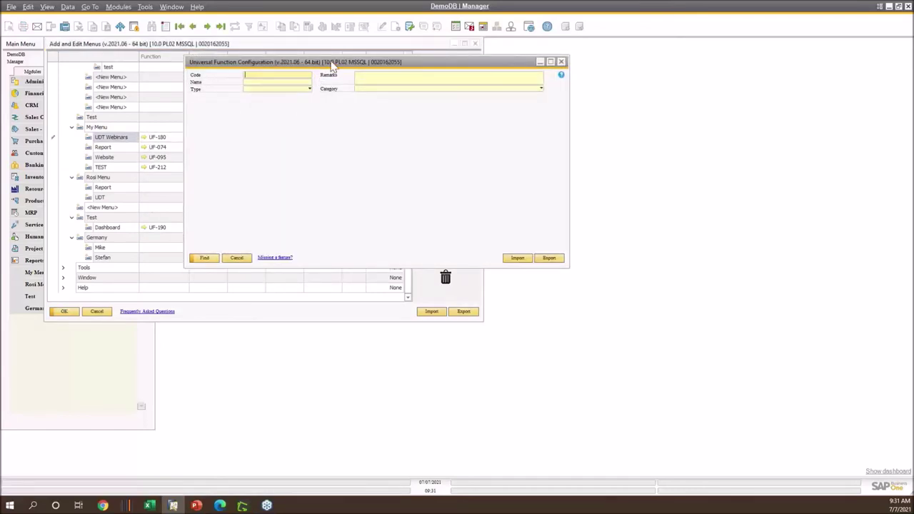
pyautogui.moveTo(333, 62); pyautogui.dragTo(230, 65)
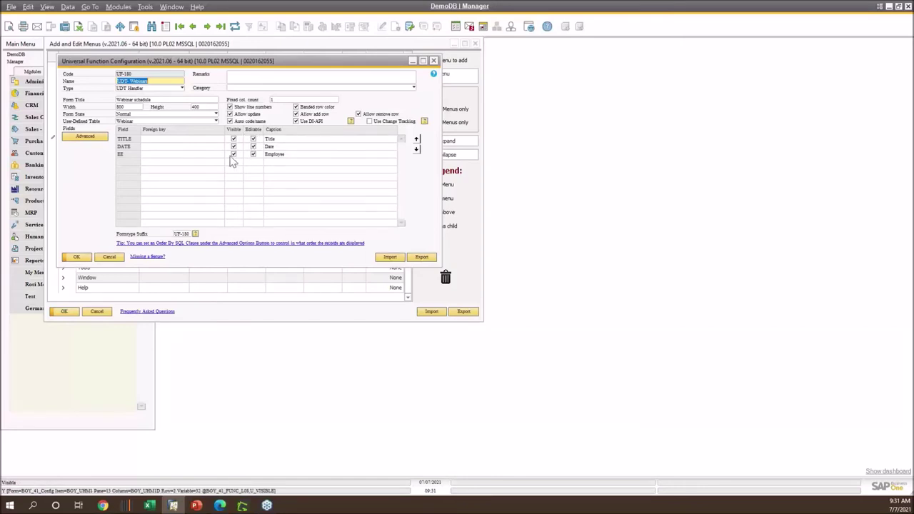
# Step: Move the Employee field above Date in the UDT-Webinars function, save it, and close both configuration windows
pyautogui.click(287, 155)
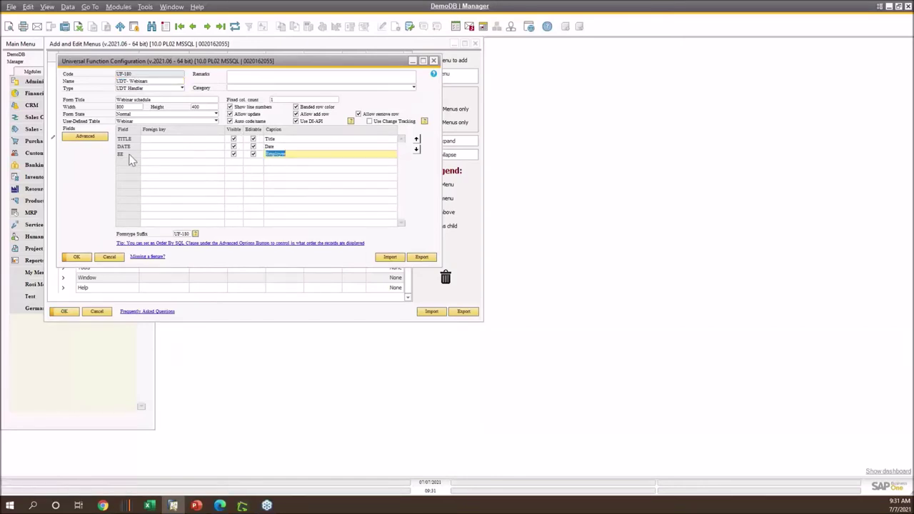
pyautogui.click(417, 139)
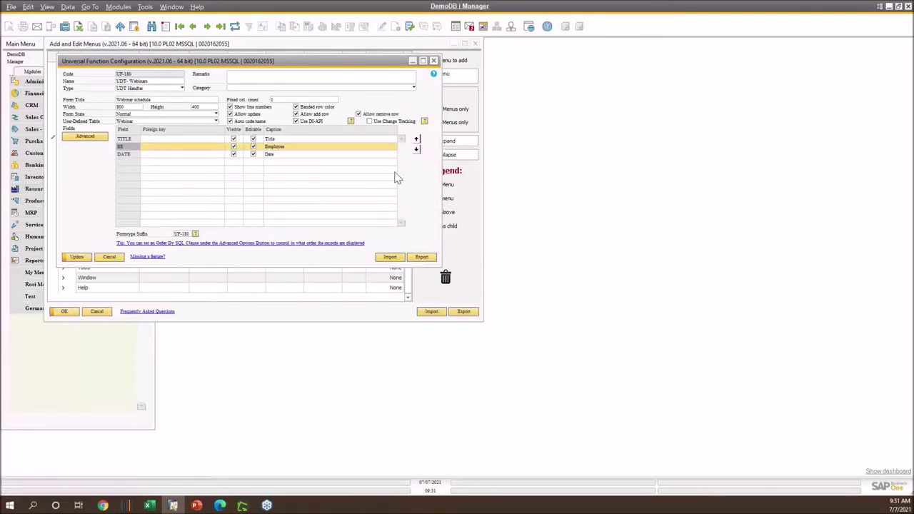
pyautogui.click(76, 258)
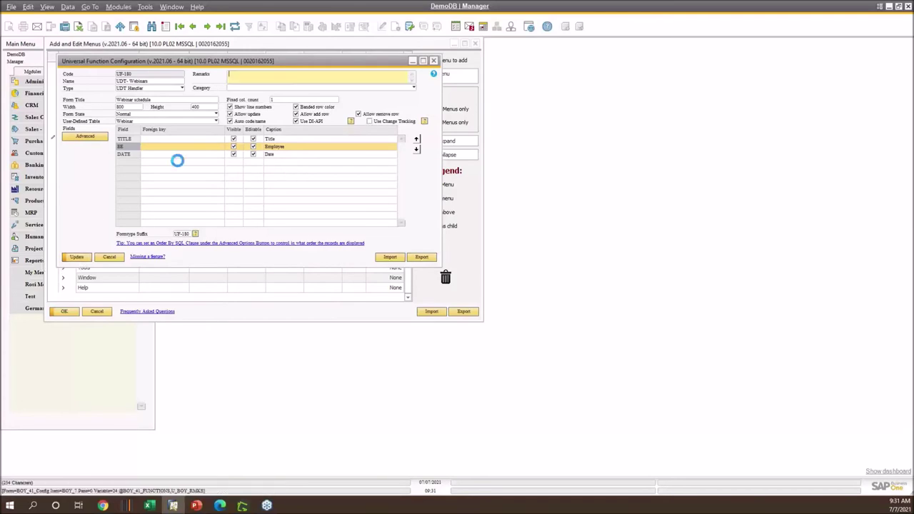
pyautogui.click(109, 257)
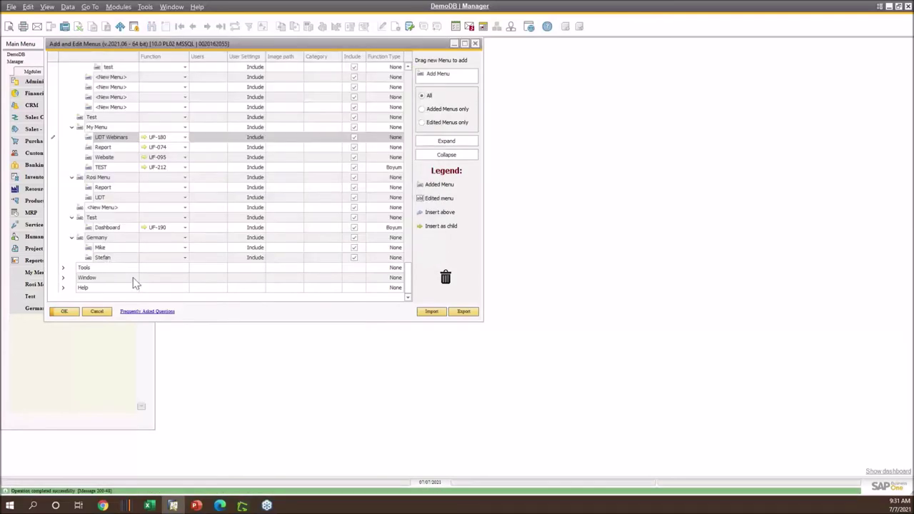
pyautogui.click(97, 311)
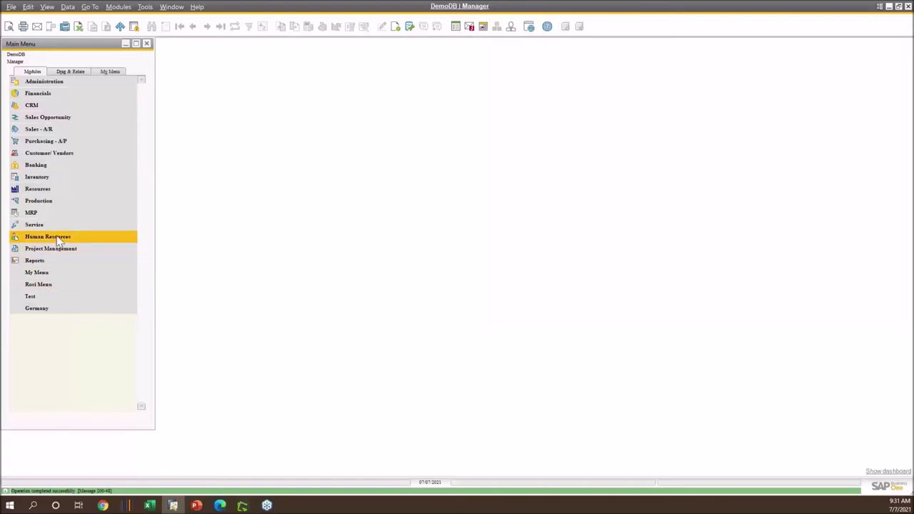
# Step: Open Employee Master Data at the first employee record, view that employee's Vehicle Info in the Delivery Trucks table, and close the table
pyautogui.click(47, 237)
pyautogui.click(71, 248)
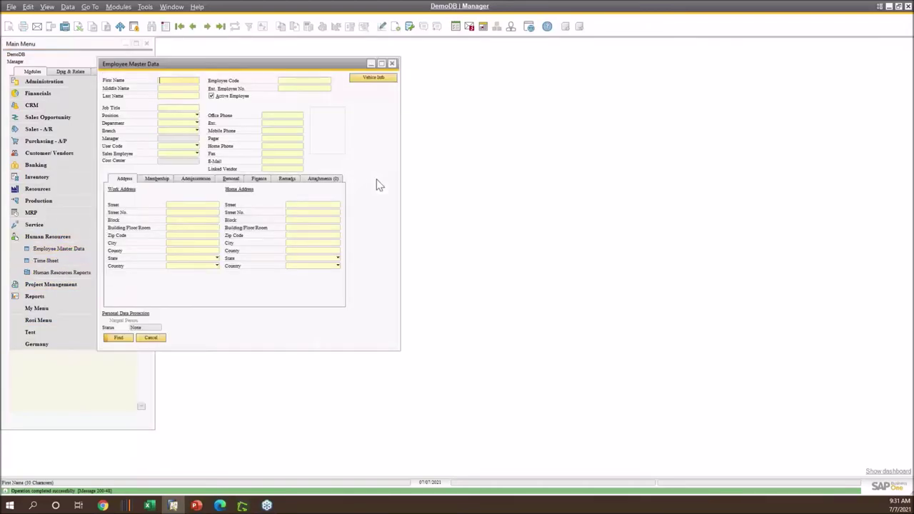
pyautogui.click(180, 26)
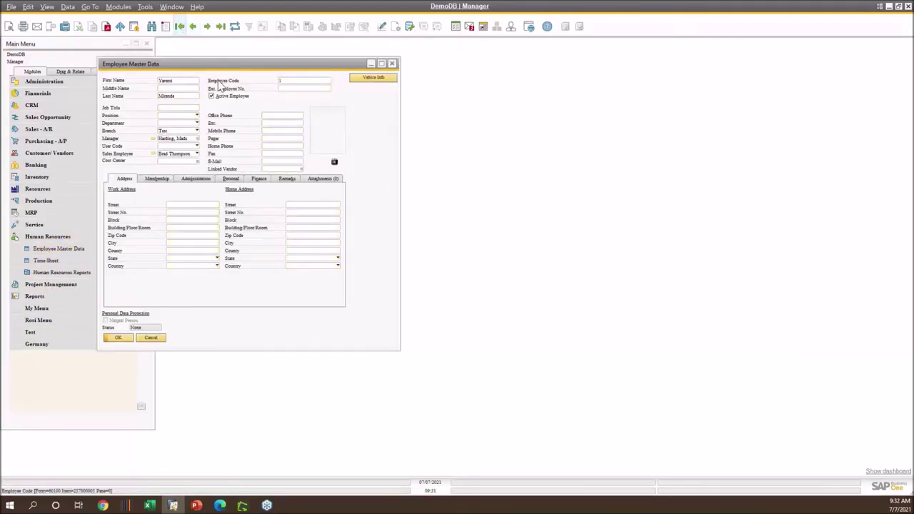
pyautogui.click(373, 78)
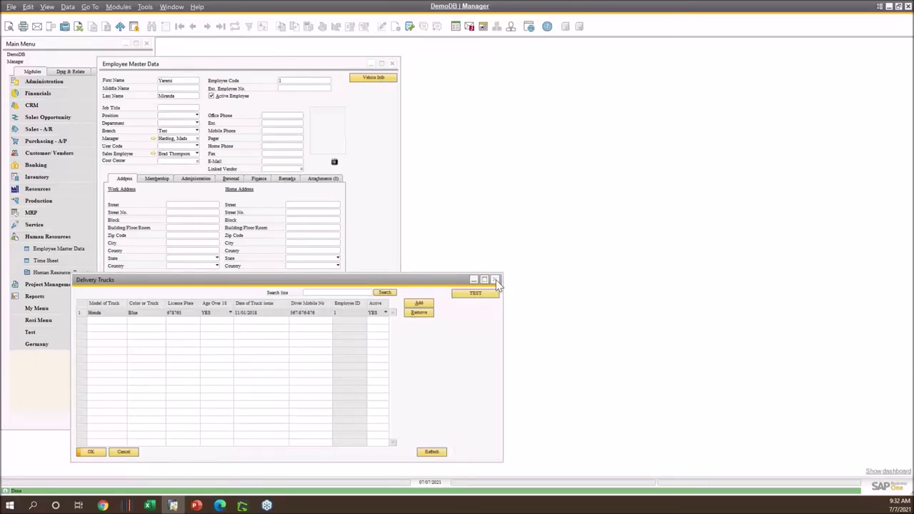
pyautogui.click(496, 280)
# Step: View the Vehicle Info of the second and third employees, then close Employee Master Data and collapse the Human Resources module
pyautogui.click(207, 27)
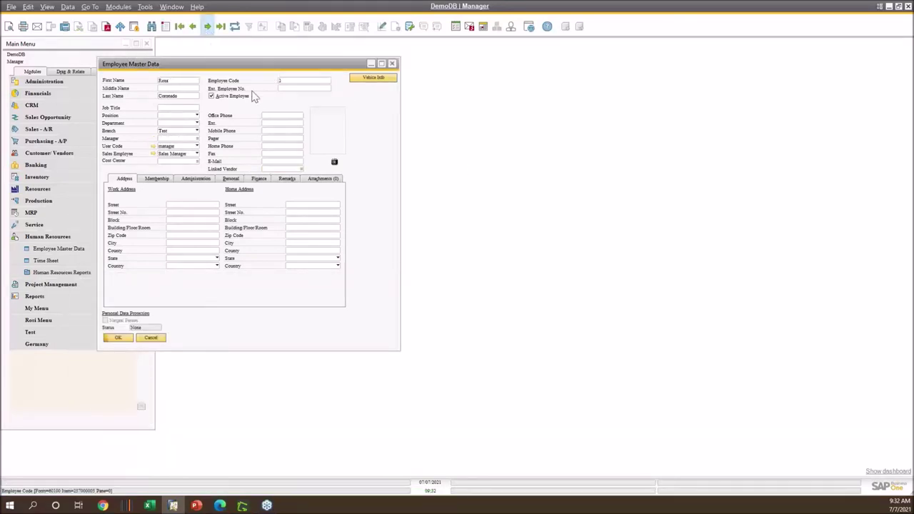
pyautogui.click(373, 79)
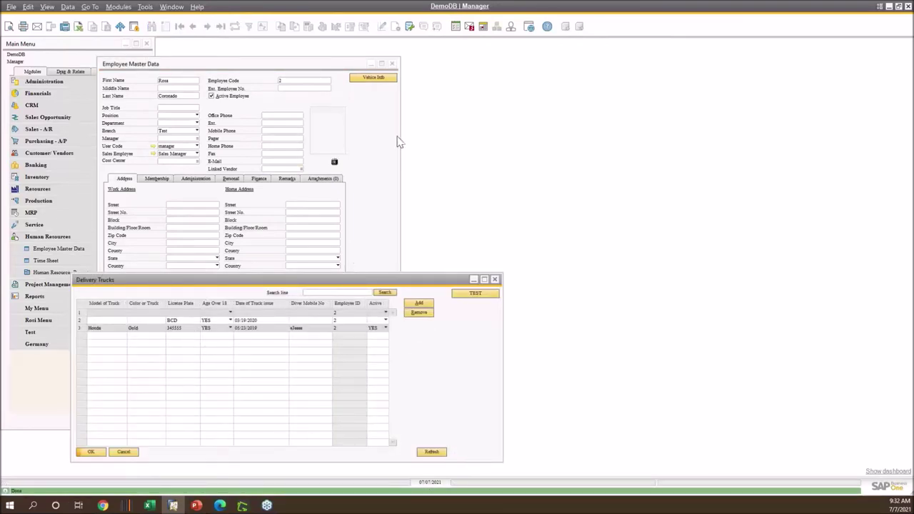
pyautogui.click(495, 280)
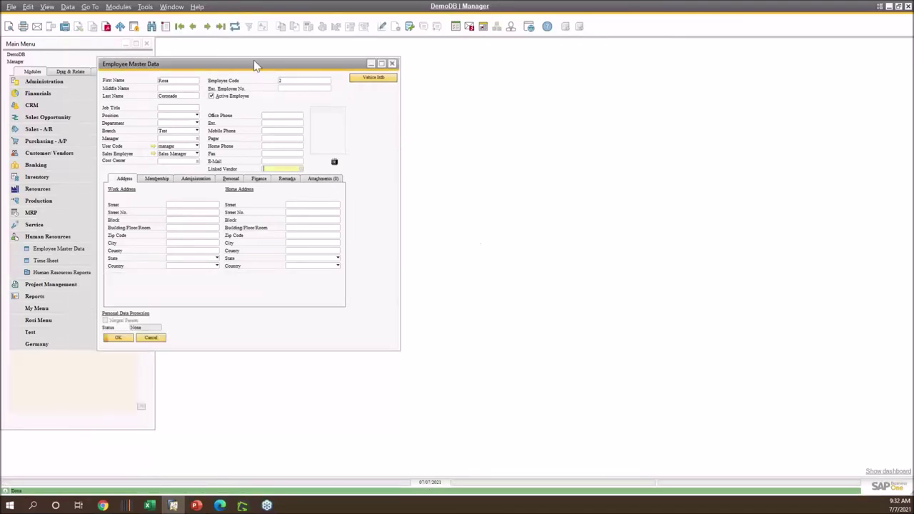
pyautogui.click(207, 27)
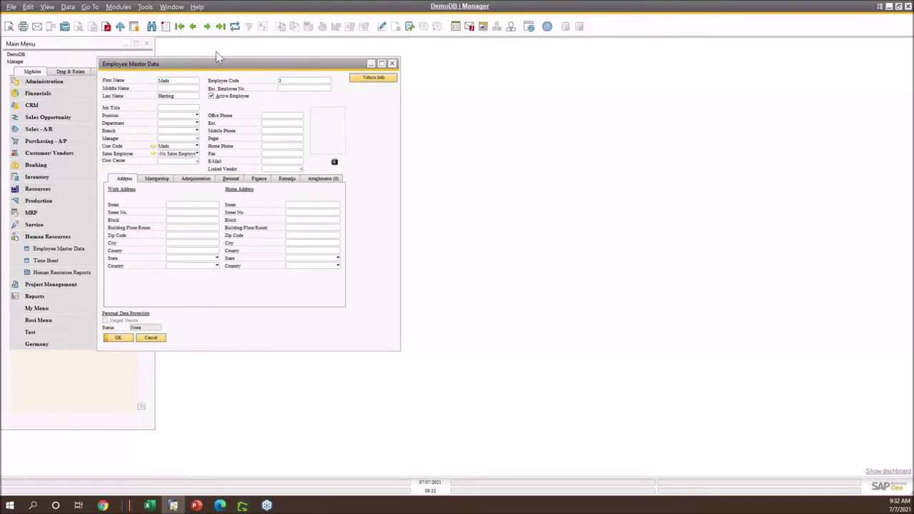
pyautogui.click(381, 78)
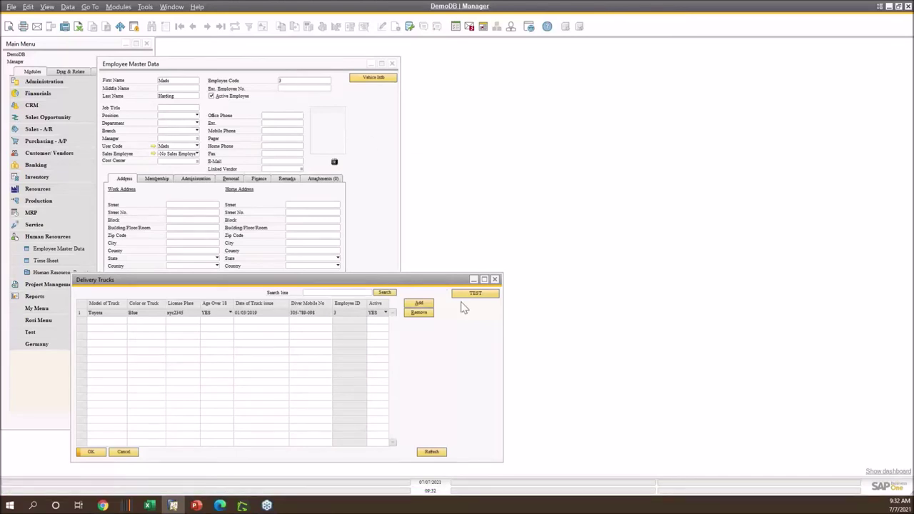
pyautogui.click(494, 279)
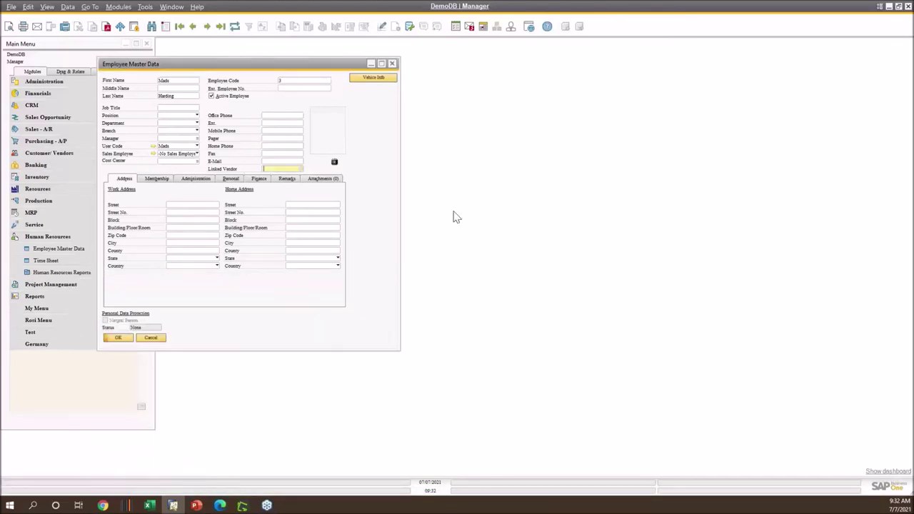
pyautogui.click(392, 63)
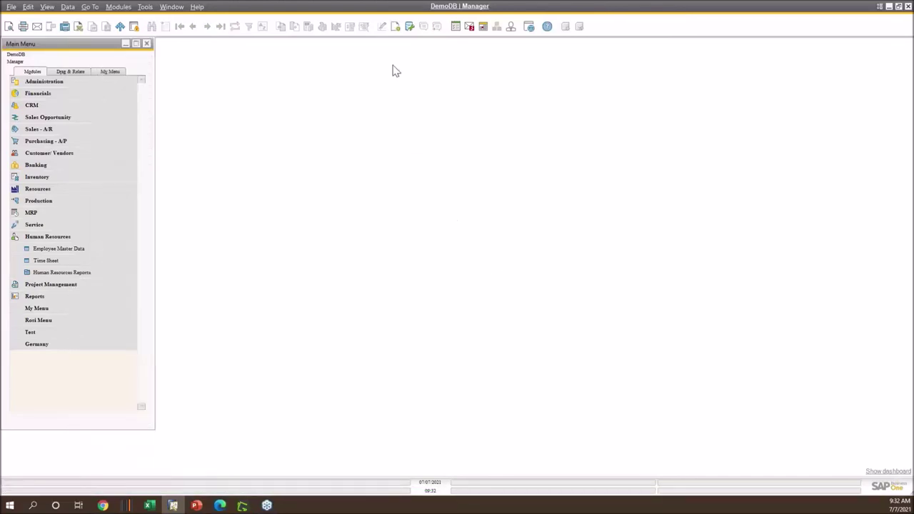
pyautogui.click(39, 236)
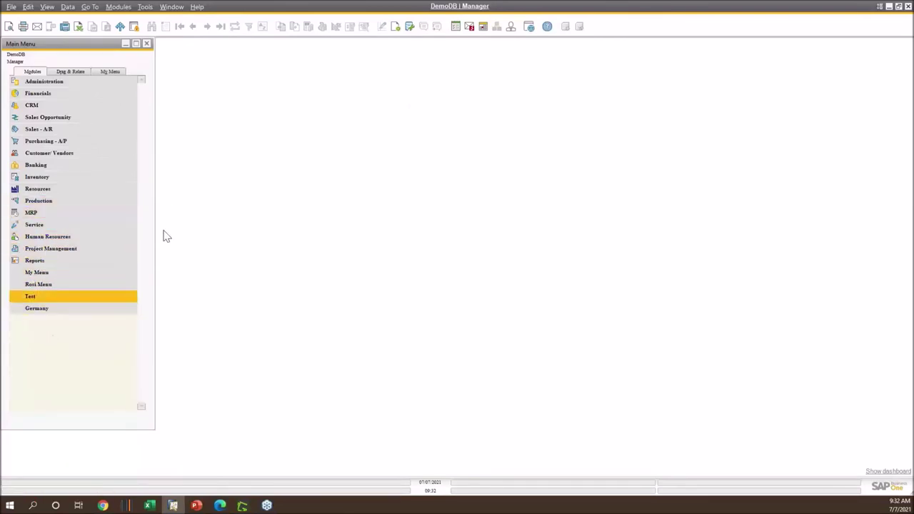
pyautogui.click(153, 10)
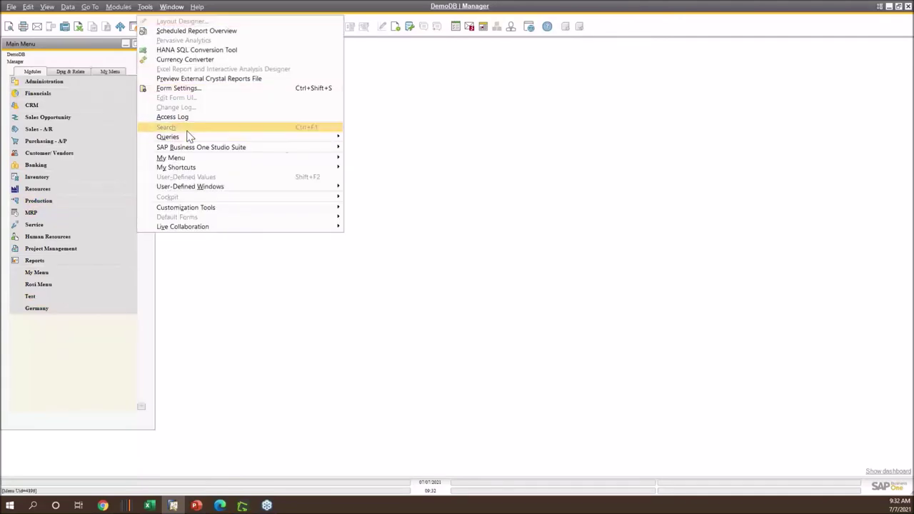
pyautogui.click(439, 263)
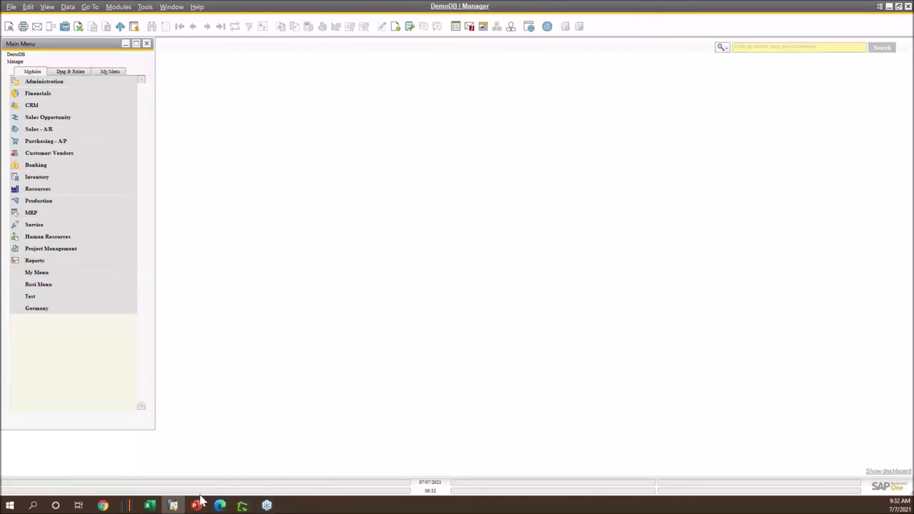
# Step: Switch to the B1 Usability Package slide show in PowerPoint and advance to slide 15, "Beispiel – Zugängliche Berichterstattung"
pyautogui.click(251, 471)
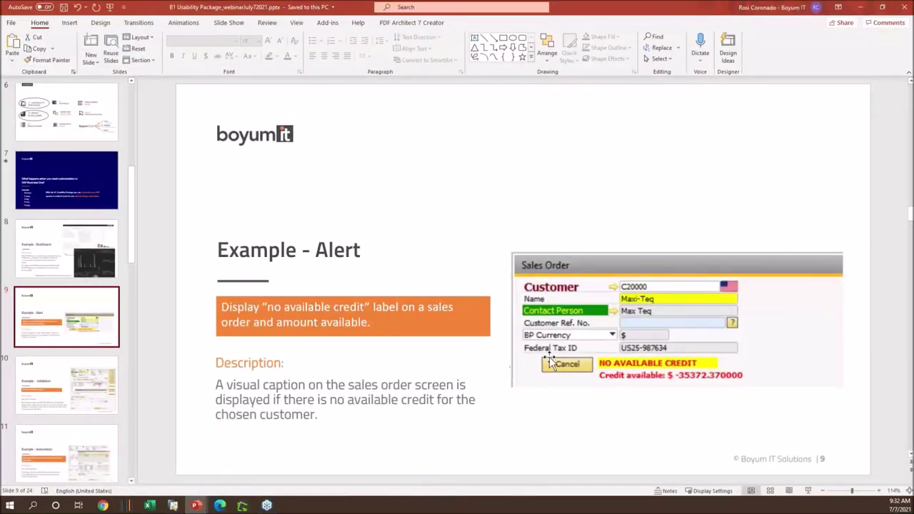
pyautogui.moveTo(197, 505)
pyautogui.click(153, 478)
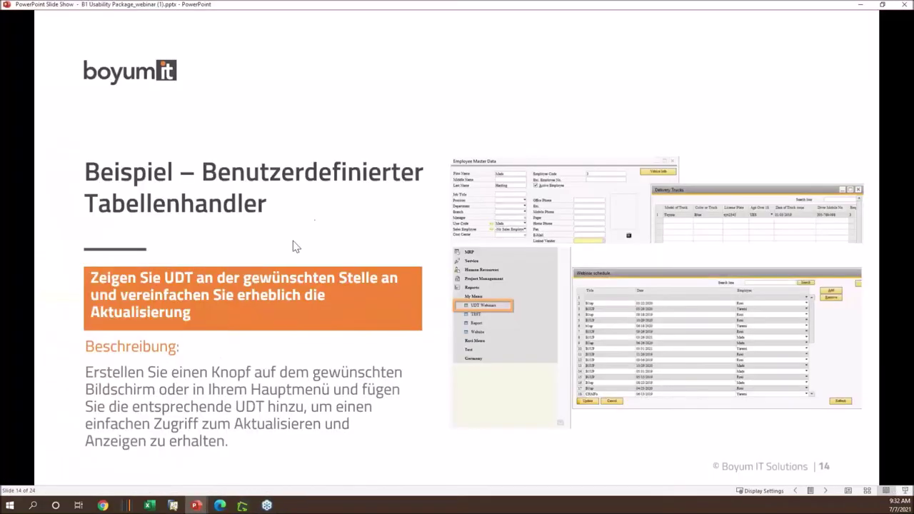
pyautogui.click(827, 491)
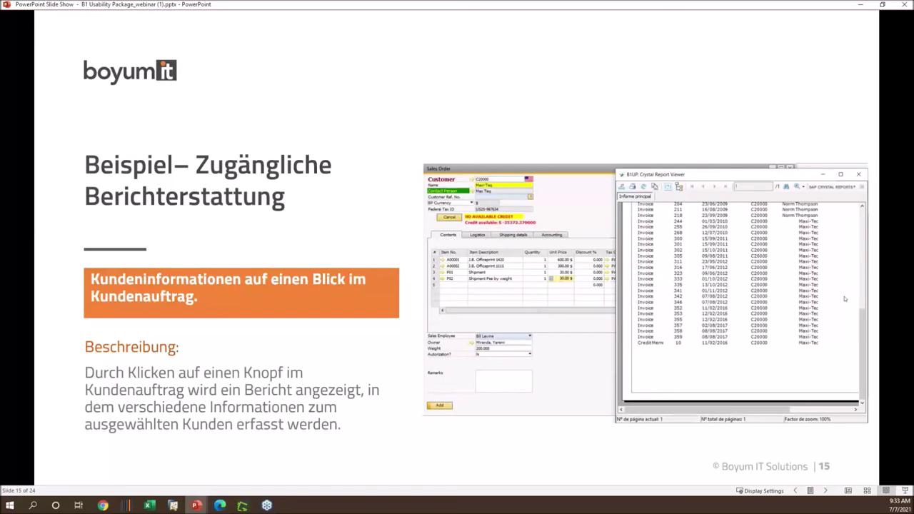
# Step: Switch to SAP Business One, start a new sales order for customer PRODUMEX, and open its Items Report
pyautogui.click(173, 504)
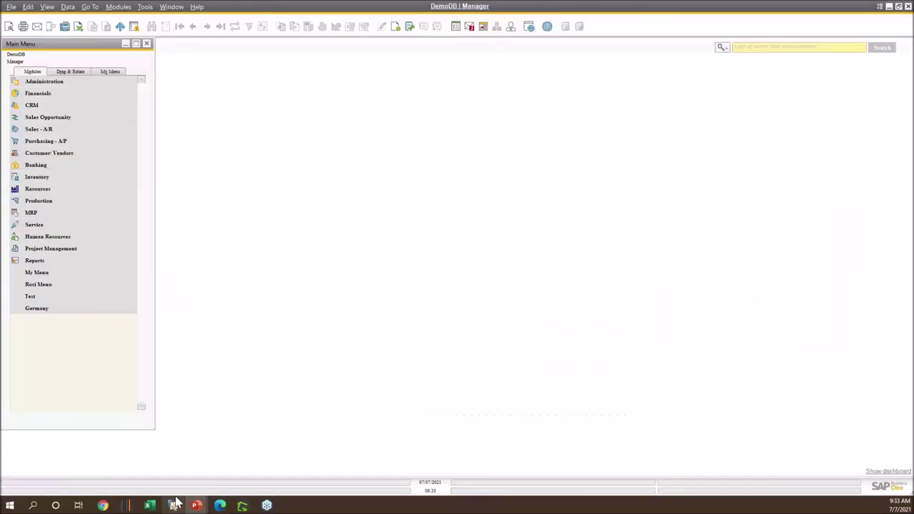
pyautogui.click(41, 130)
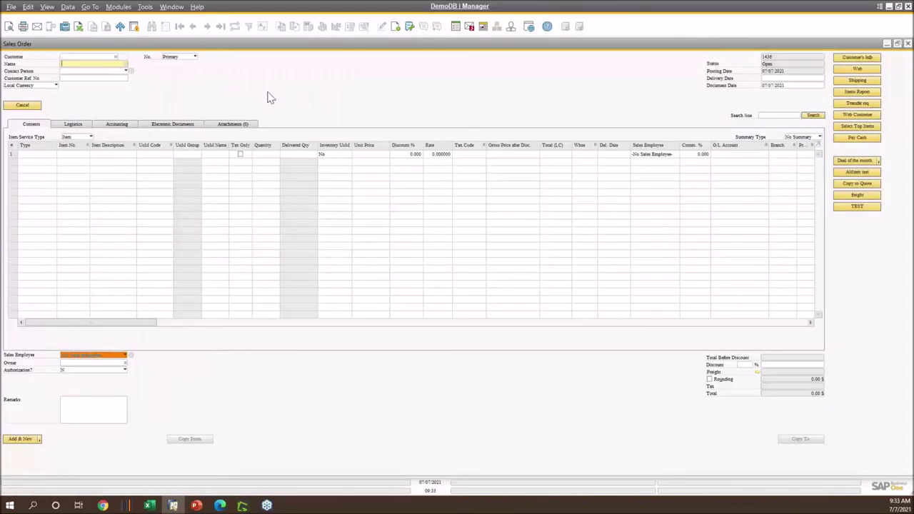
pyautogui.press('Tab')
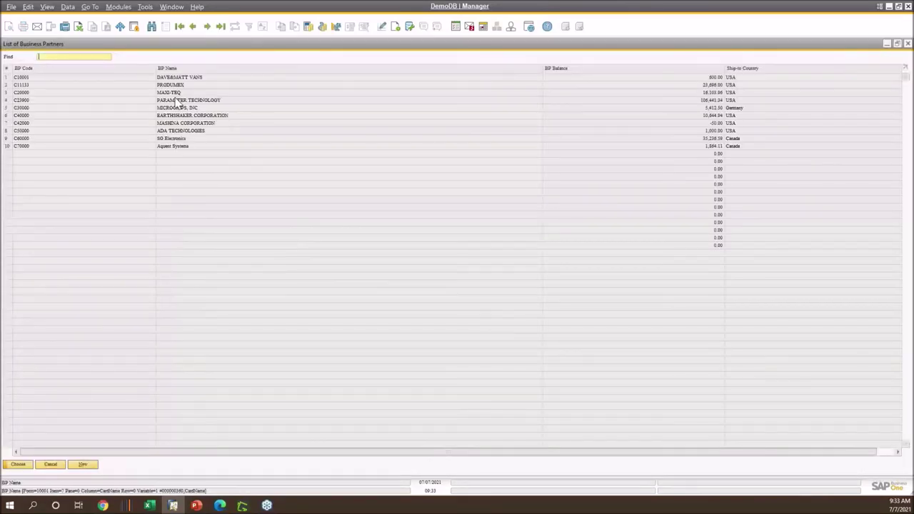
pyautogui.press('Down')
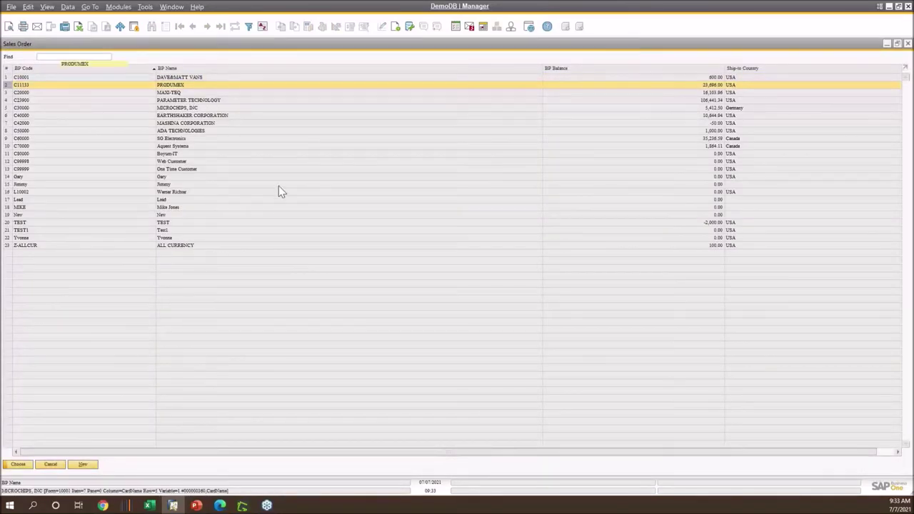
pyautogui.press('Return')
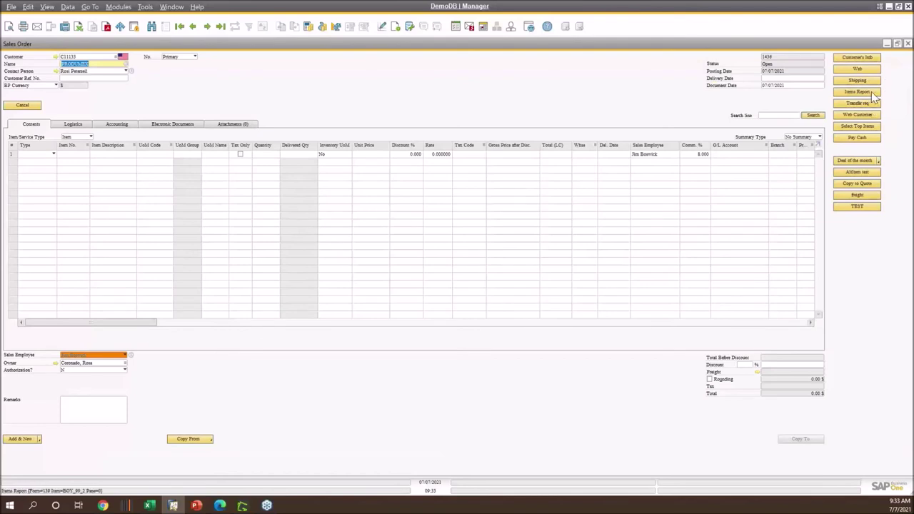
pyautogui.click(873, 96)
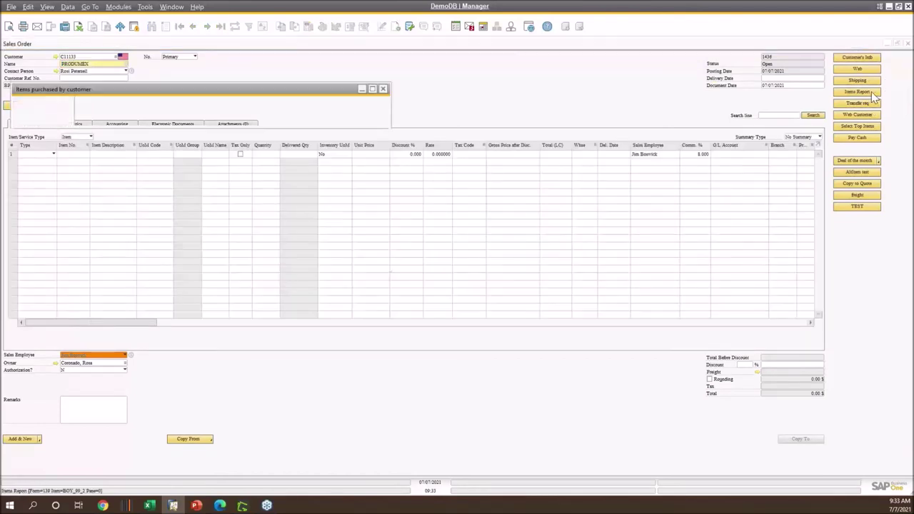
# Step: Set the quantities of the first three items in the customer's purchased items report to 2, 3 and 4
pyautogui.click(283, 115)
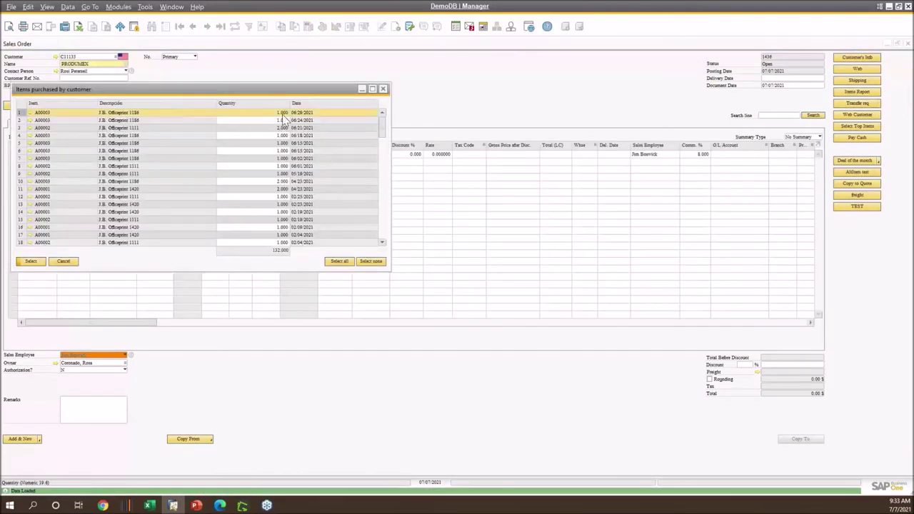
pyautogui.write('2')
pyautogui.press('Down')
pyautogui.write('3')
pyautogui.press('Down')
pyautogui.write('4')
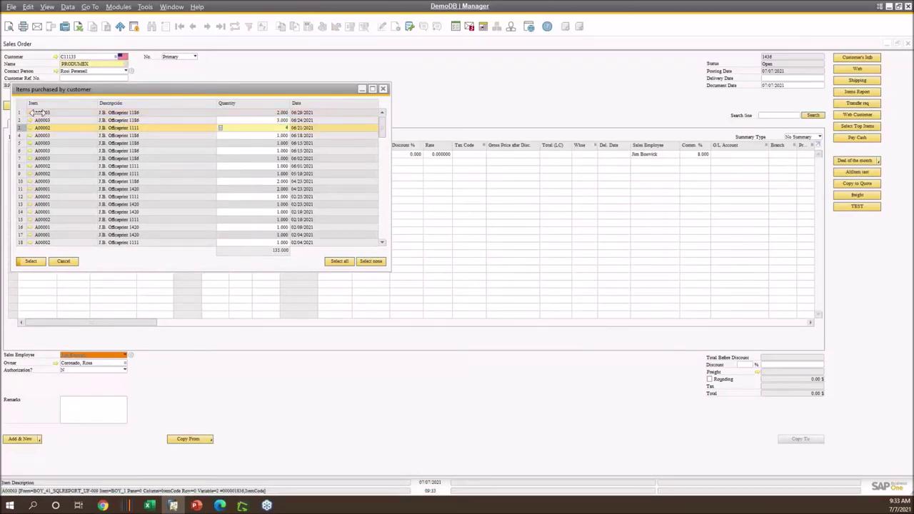
# Step: Select the first three report rows and copy them into the sales order
pyautogui.click(24, 114)
pyautogui.keyDown('shift'); pyautogui.click(21, 128); pyautogui.keyUp('shift')
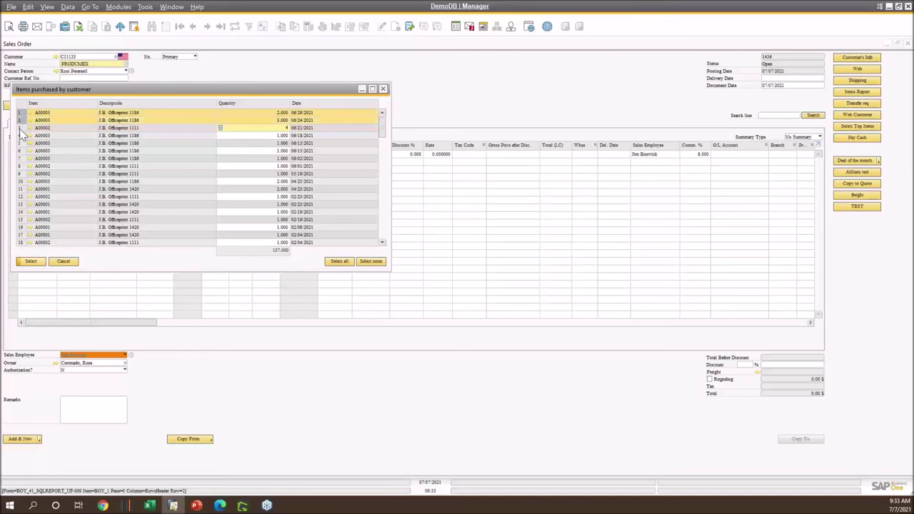
pyautogui.click(32, 263)
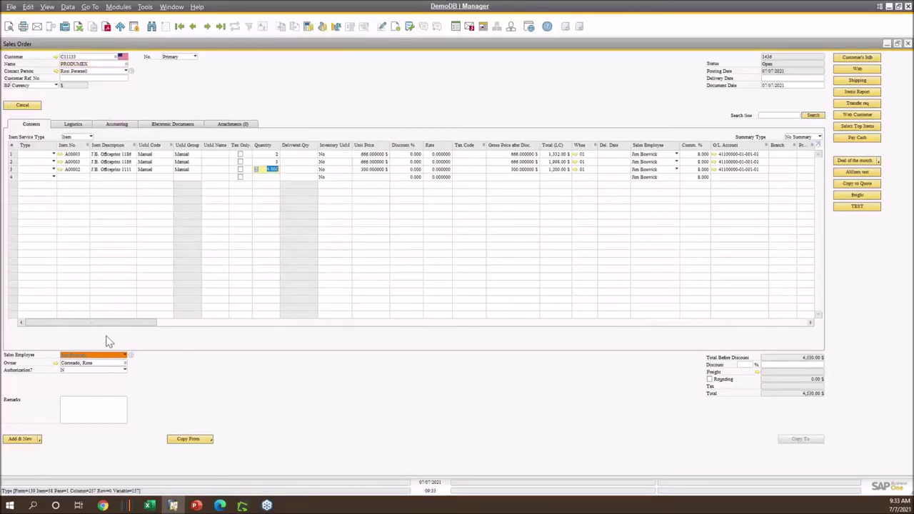
# Step: Mark CAR, Child 2, Daily Service Labor Charge, Free Gift - Ink, Hourly Service Labor Charge and L02 in the top items list, and close it without adding them
pyautogui.click(875, 128)
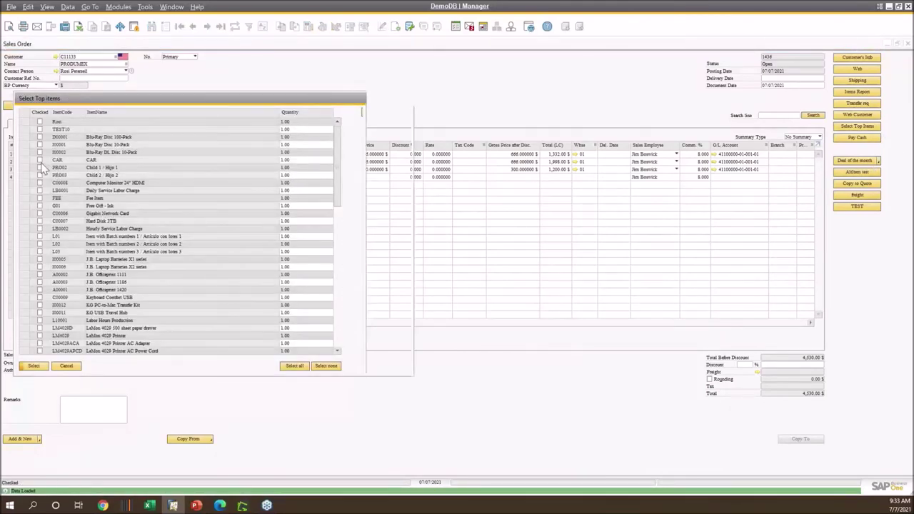
pyautogui.click(39, 160)
pyautogui.click(40, 175)
pyautogui.click(39, 190)
pyautogui.click(39, 206)
pyautogui.click(39, 228)
pyautogui.click(39, 243)
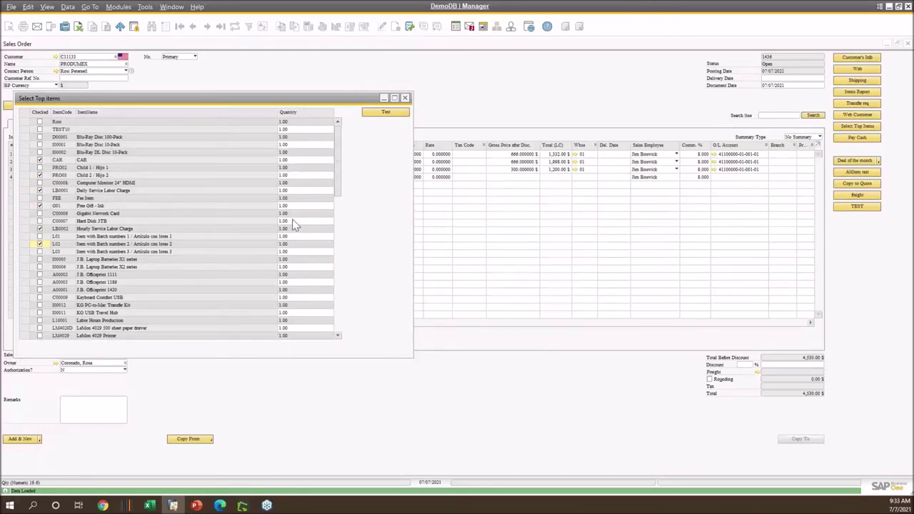
pyautogui.click(406, 99)
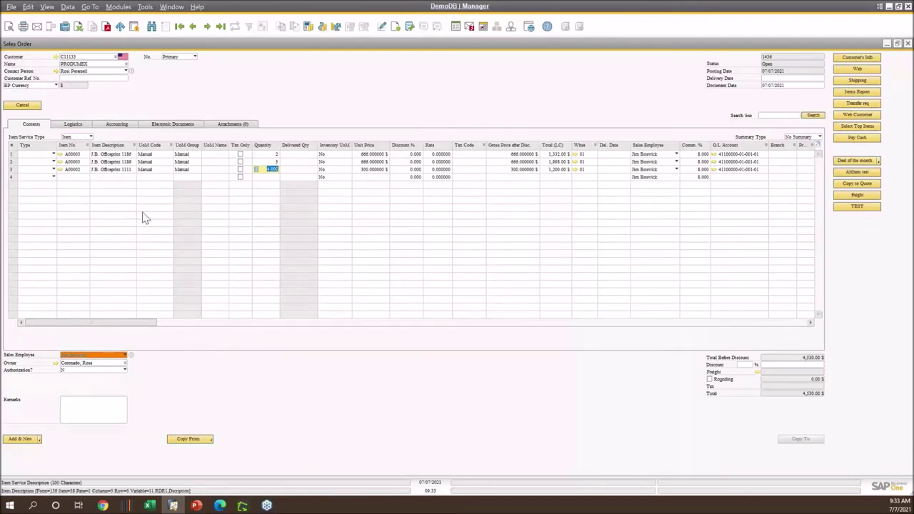
# Step: View the item list for the fourth order line and close it without choosing an item
pyautogui.click(87, 175)
pyautogui.press('Tab')
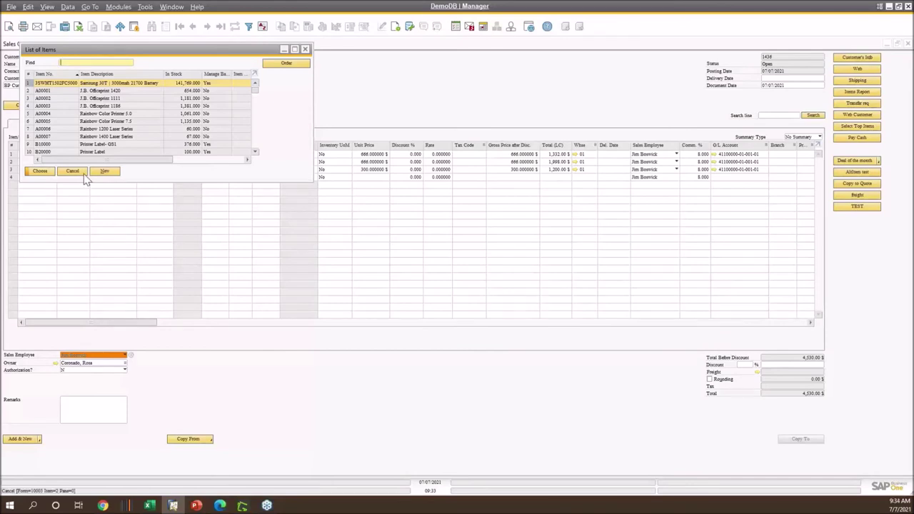
pyautogui.press('Escape')
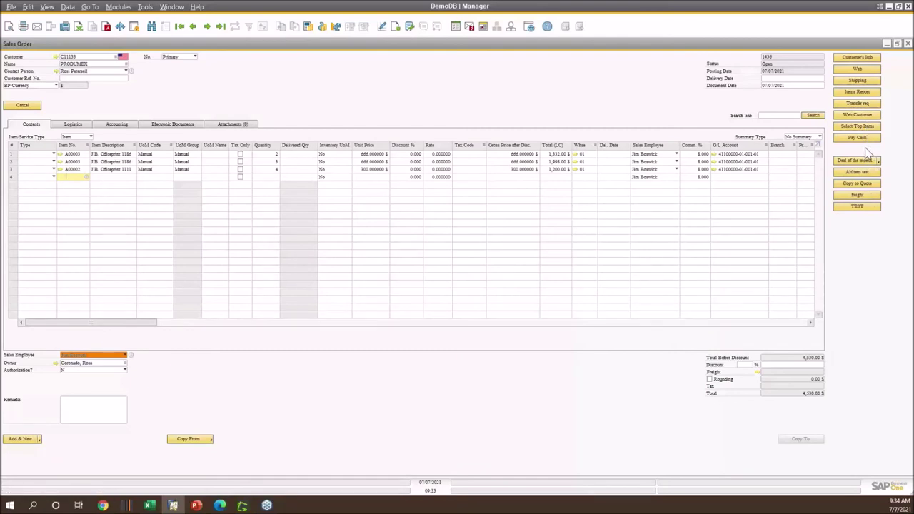
# Step: Switch to the B1 Usability Package slide show in PowerPoint and advance to slide 16, "Beispiel – Schneller Zugang"
pyautogui.moveTo(197, 505)
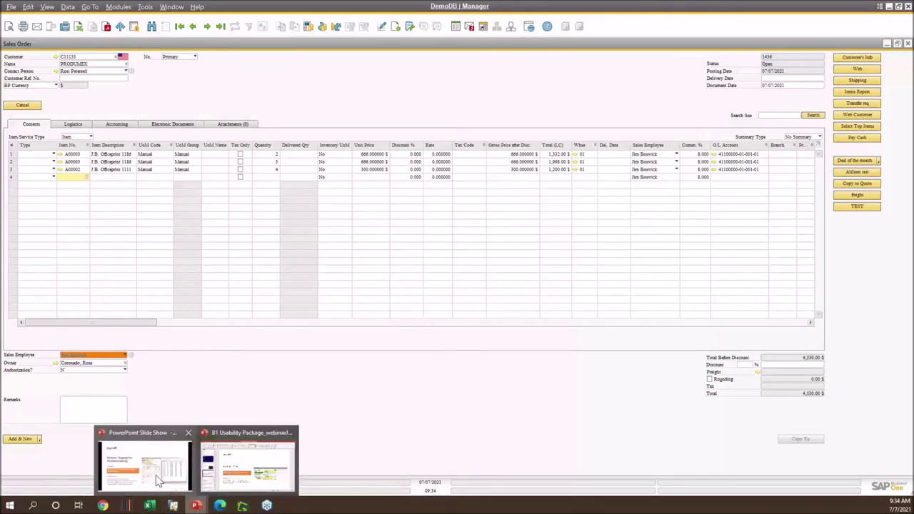
pyautogui.click(159, 481)
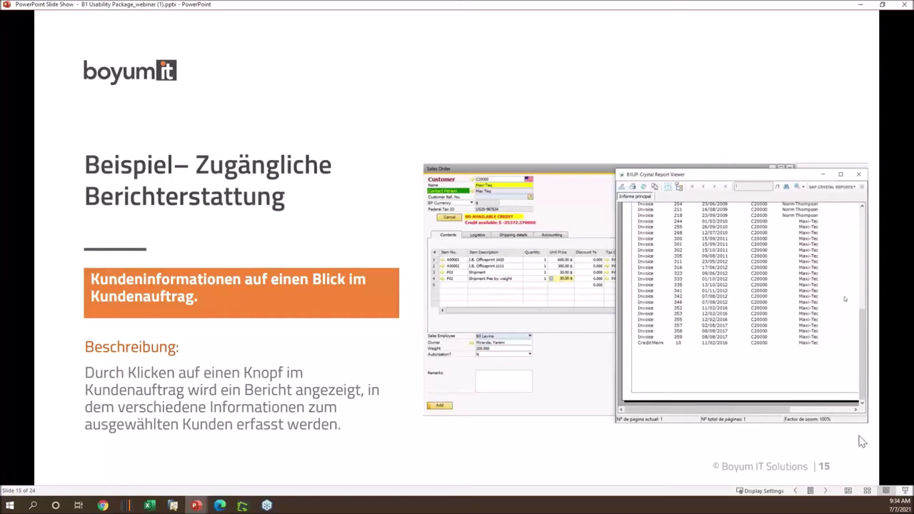
pyautogui.click(828, 491)
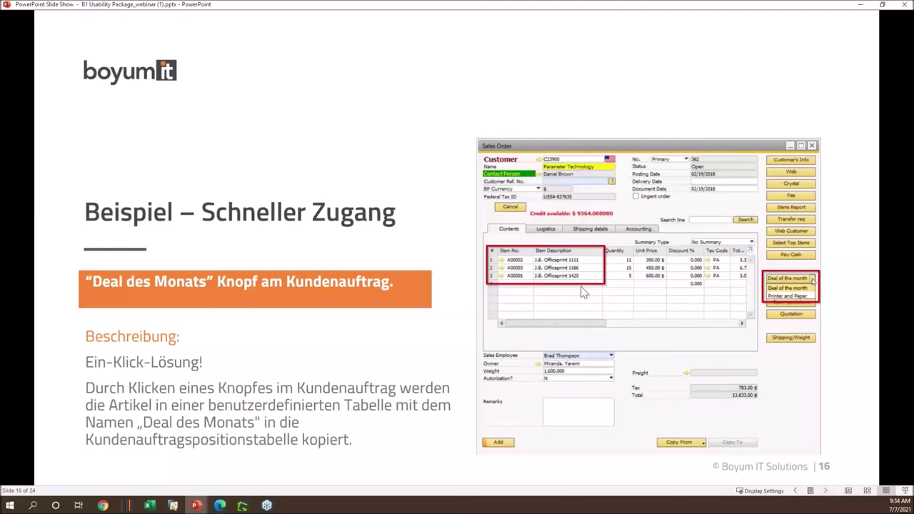
# Step: Switch to SAP Business One and add the predefined "Deal of the month" and "Printer and Paper" items to the sales order
pyautogui.click(173, 506)
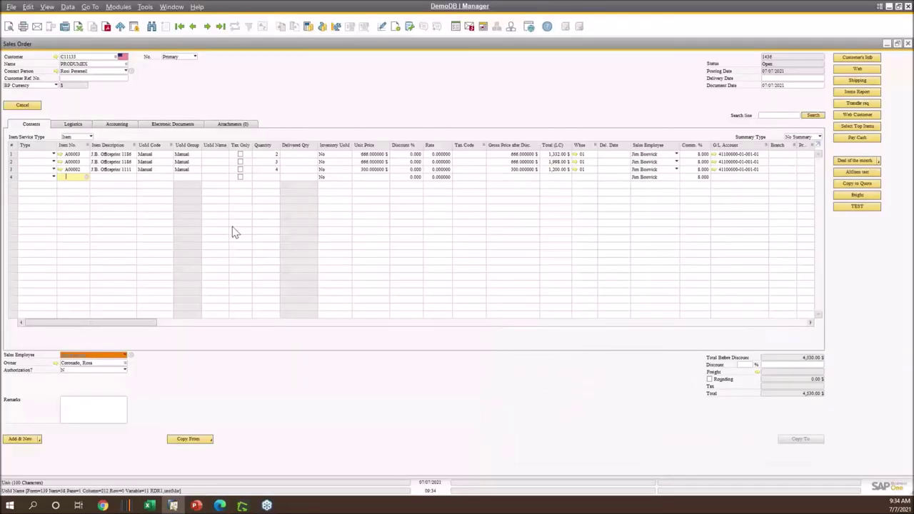
pyautogui.click(879, 162)
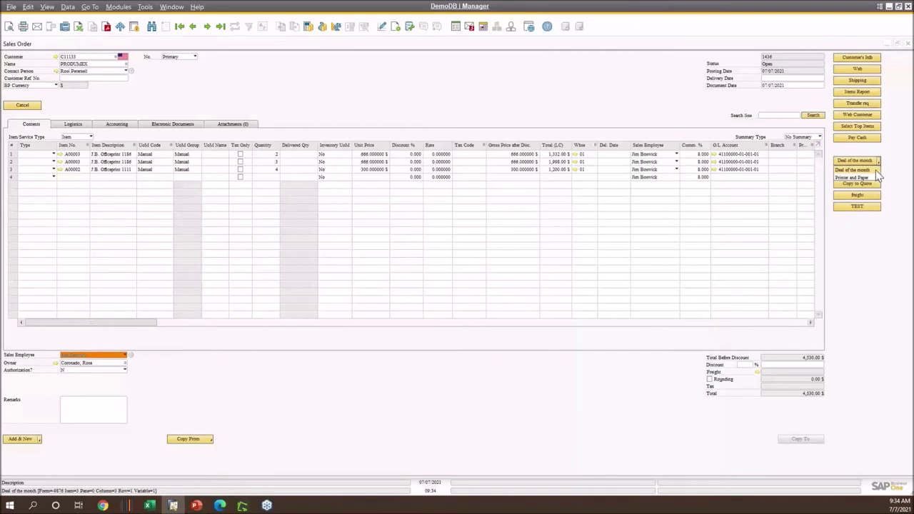
pyautogui.click(873, 170)
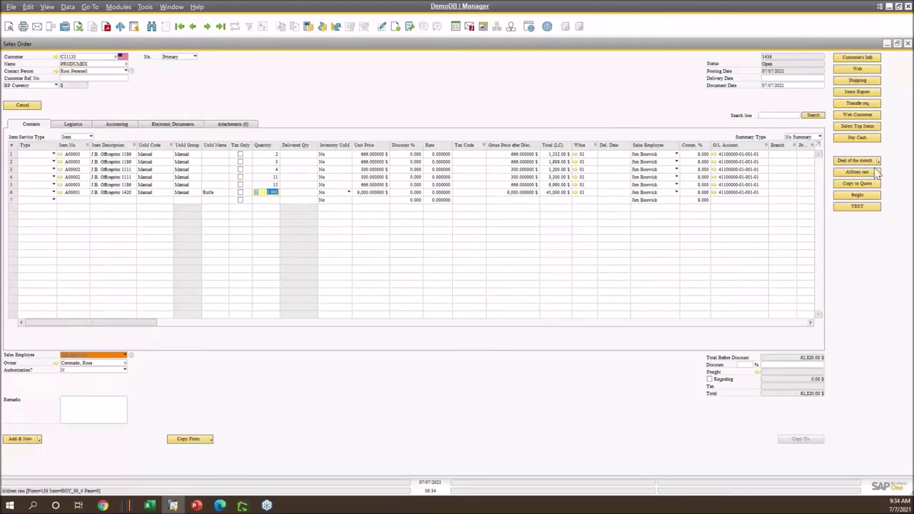
pyautogui.click(879, 161)
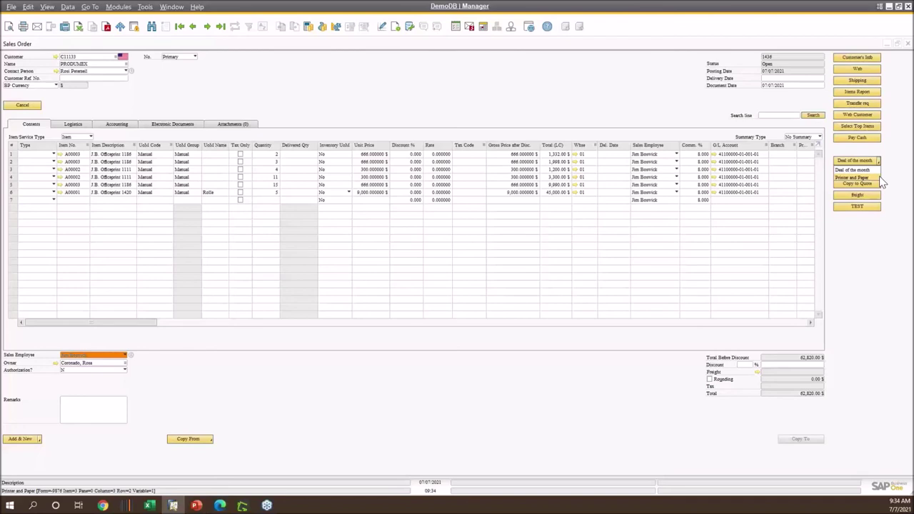
pyautogui.click(879, 176)
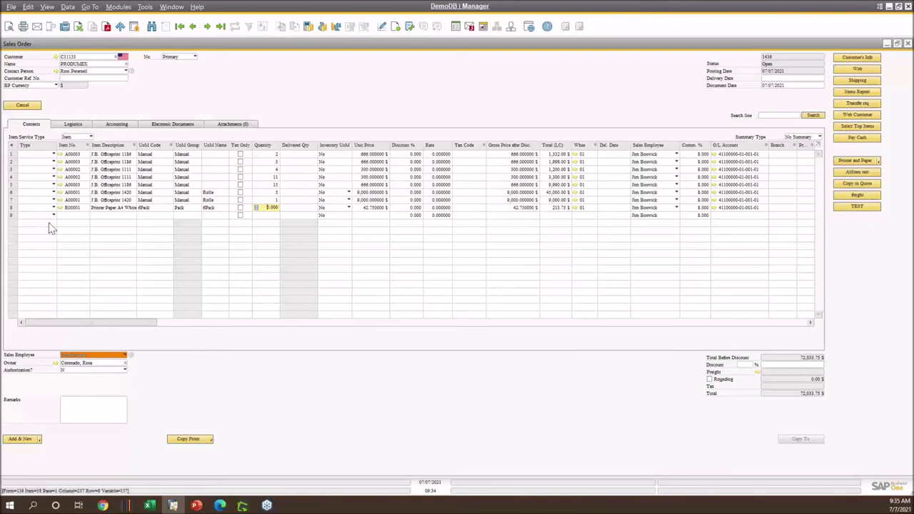
pyautogui.click(80, 216)
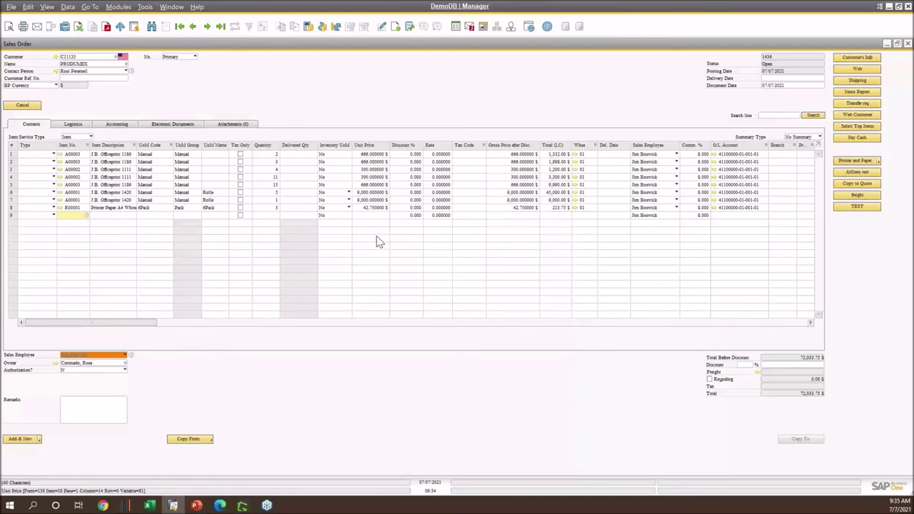
# Step: Close the PRODUMEX sales order without saving the changes
pyautogui.click(879, 161)
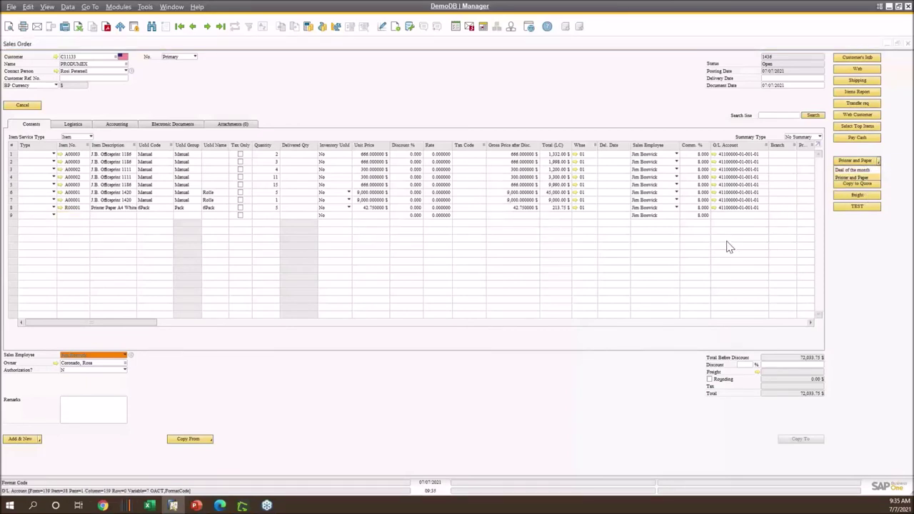
pyautogui.click(908, 49)
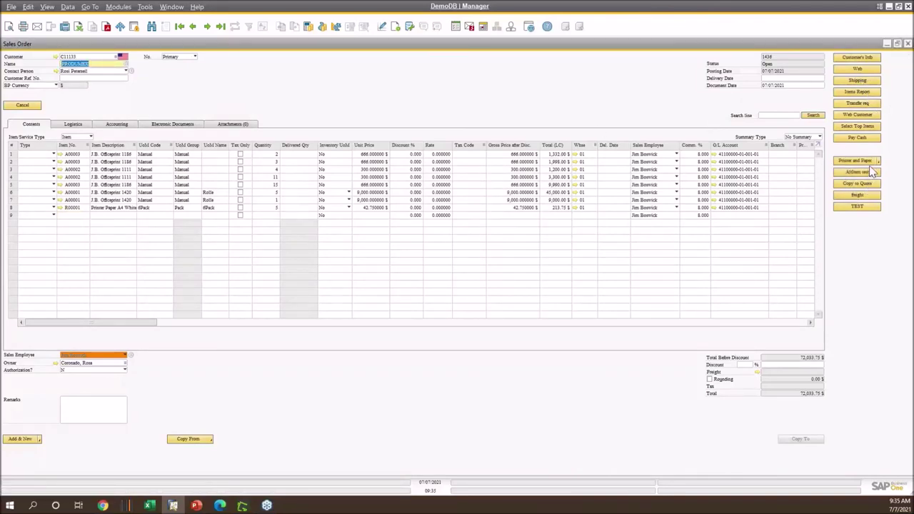
pyautogui.click(910, 44)
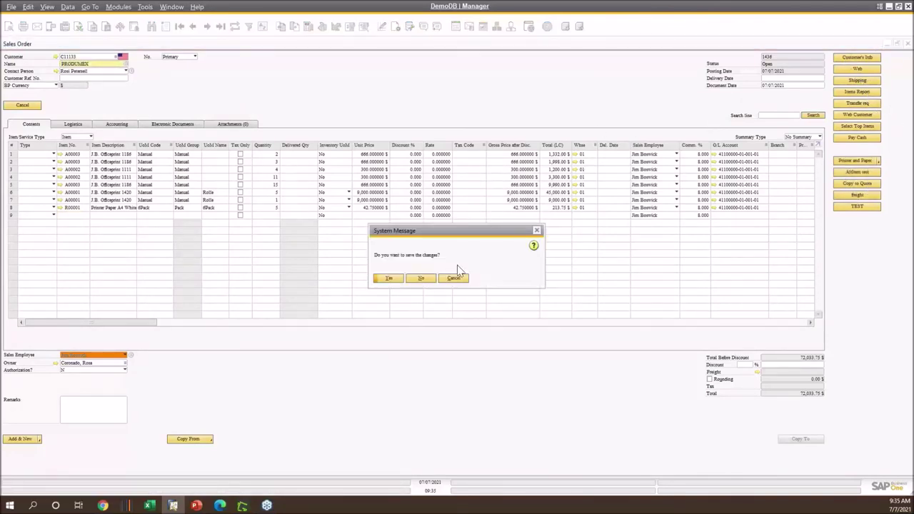
pyautogui.click(422, 279)
# Step: Switch to the PowerPoint slide show and advance to slide 17, "Beispiel– Automatisierung"
pyautogui.moveTo(197, 505)
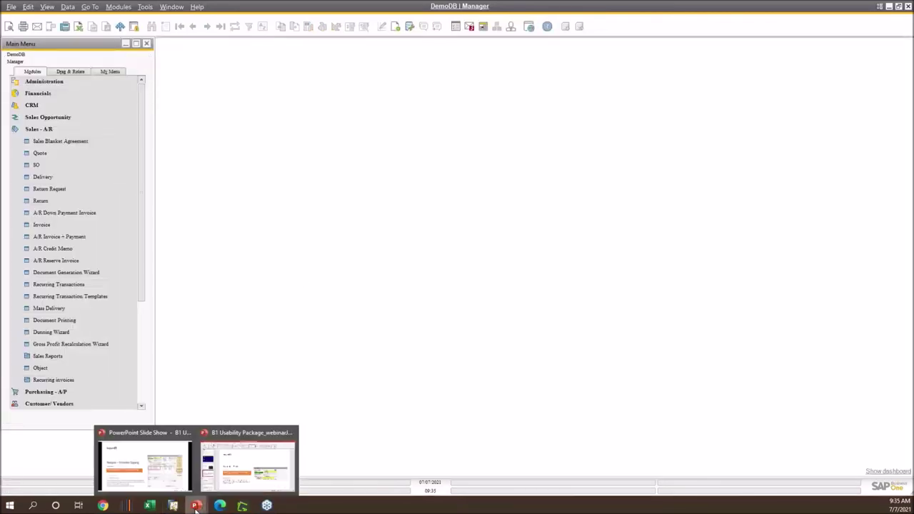
pyautogui.click(190, 477)
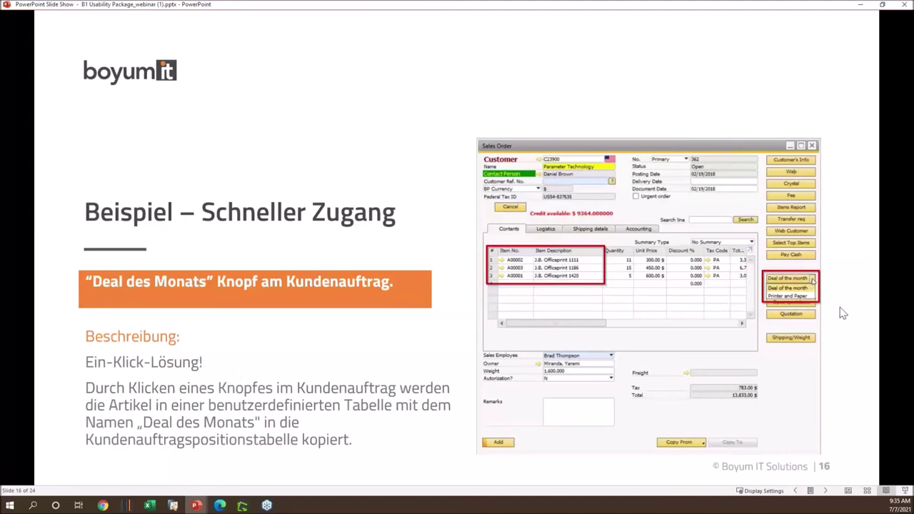
pyautogui.click(827, 492)
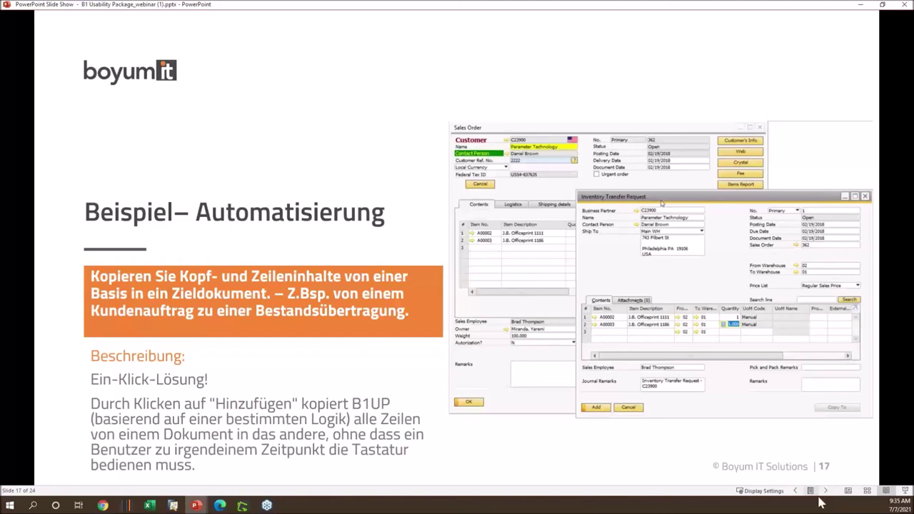
# Step: Switch to SAP Business One and start a new sales order for customer PARAMETER TECHNOLOGY
pyautogui.click(175, 506)
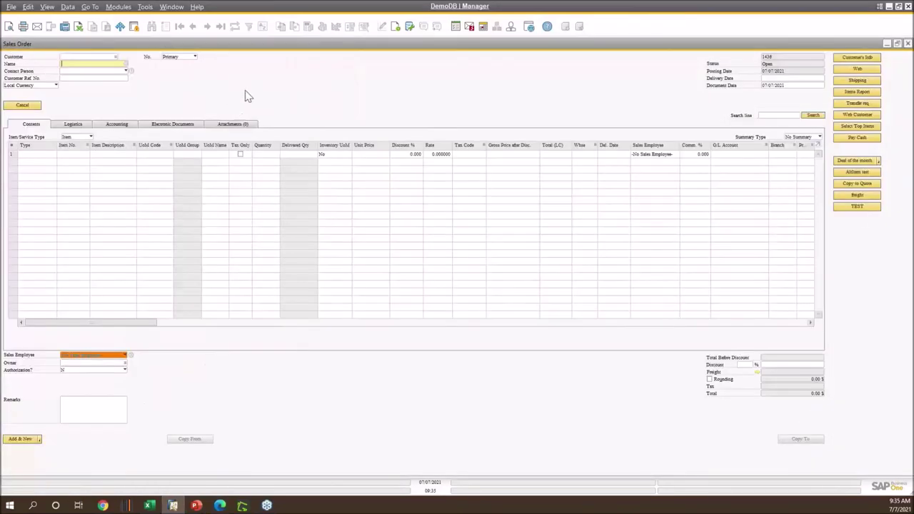
pyautogui.press('Tab')
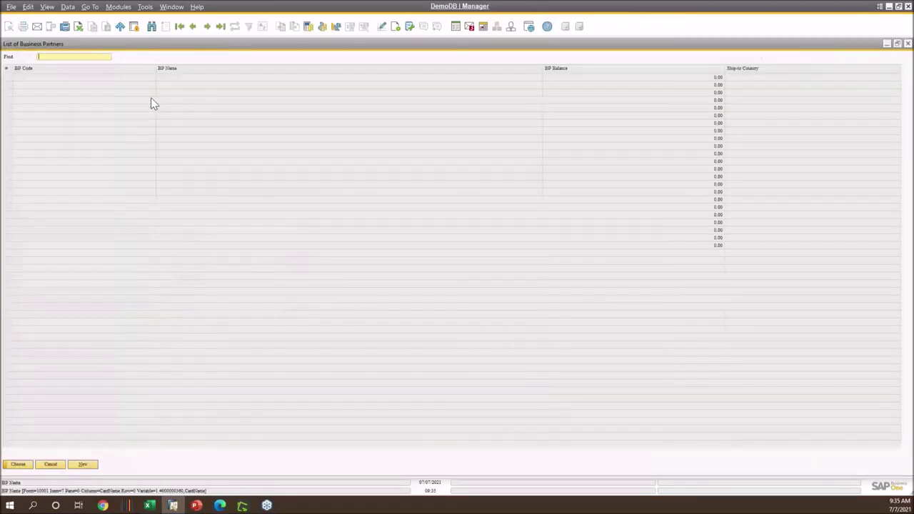
pyautogui.doubleClick(123, 104)
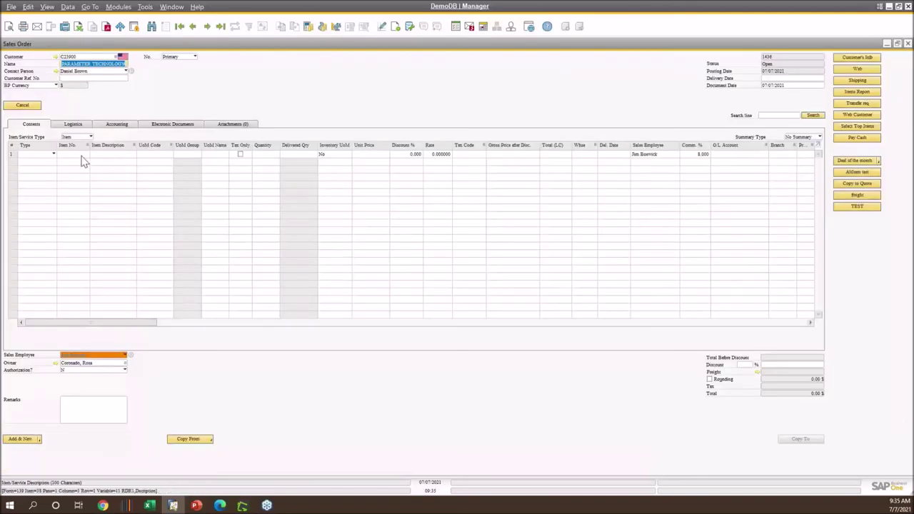
# Step: Add items A00001, A00002 and A00003 to the sales order from the item list
pyautogui.press('Tab')
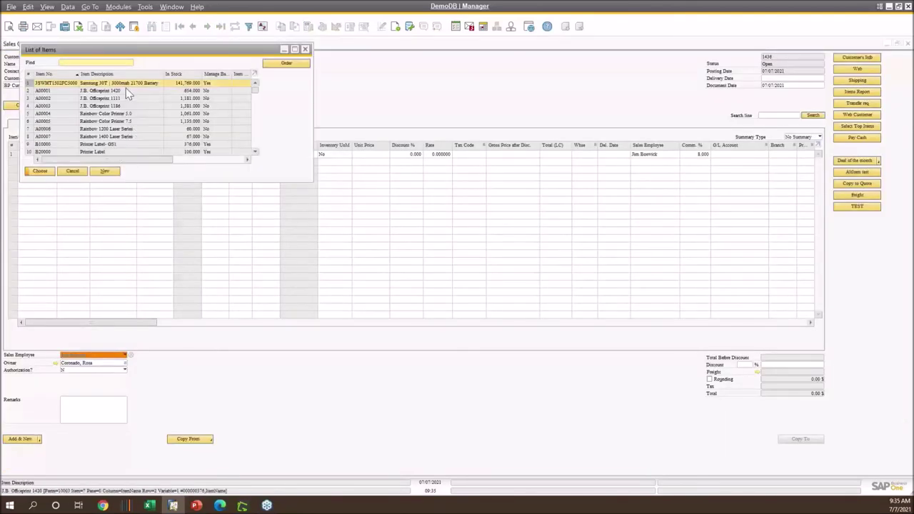
pyautogui.click(125, 91)
pyautogui.keyDown('shift'); pyautogui.click(126, 106); pyautogui.keyUp('shift')
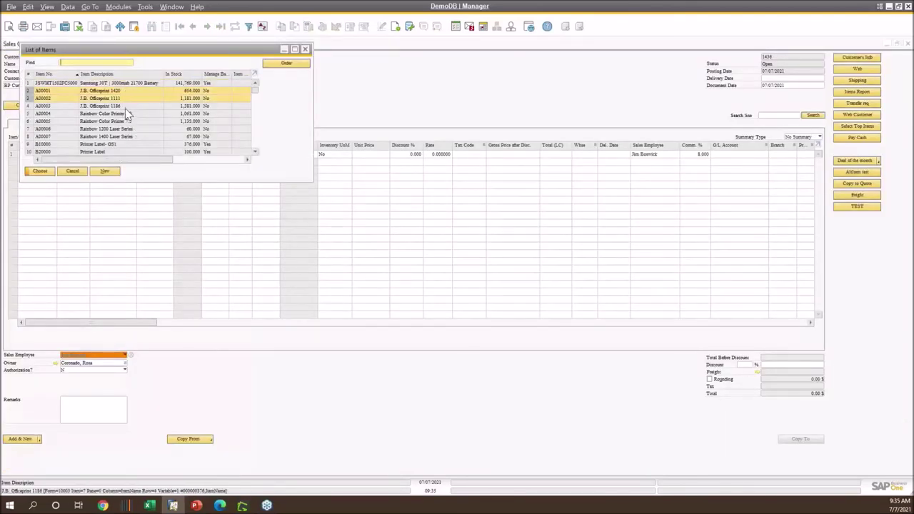
pyautogui.click(40, 171)
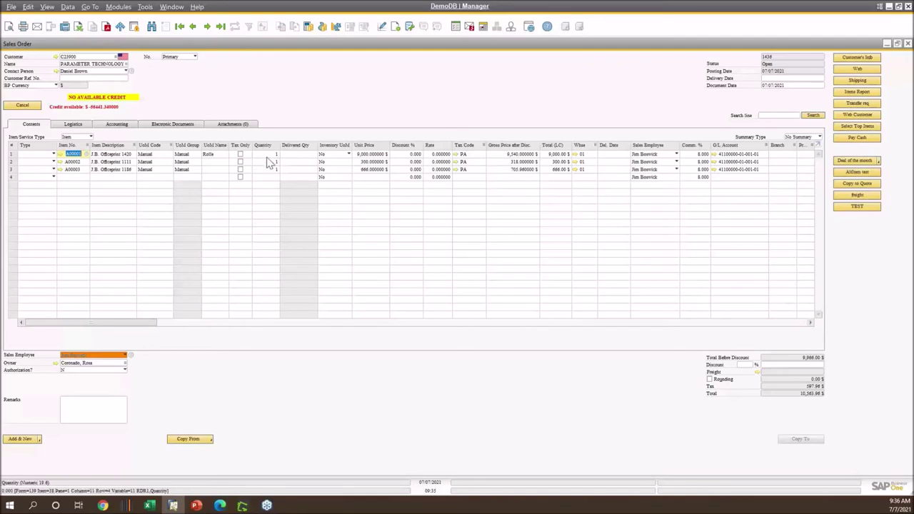
# Step: Run the transfer request automation on the sales order and open the Inventory Transfer Request form
pyautogui.click(861, 103)
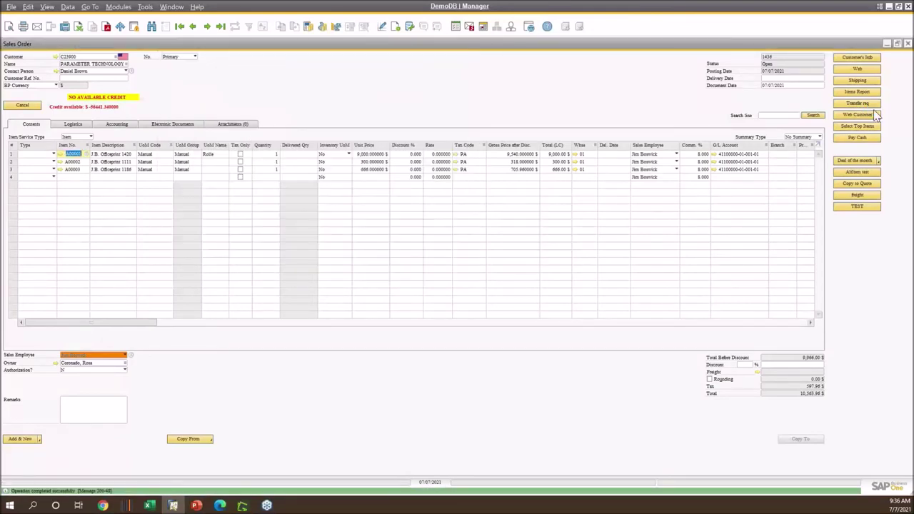
pyautogui.click(122, 8)
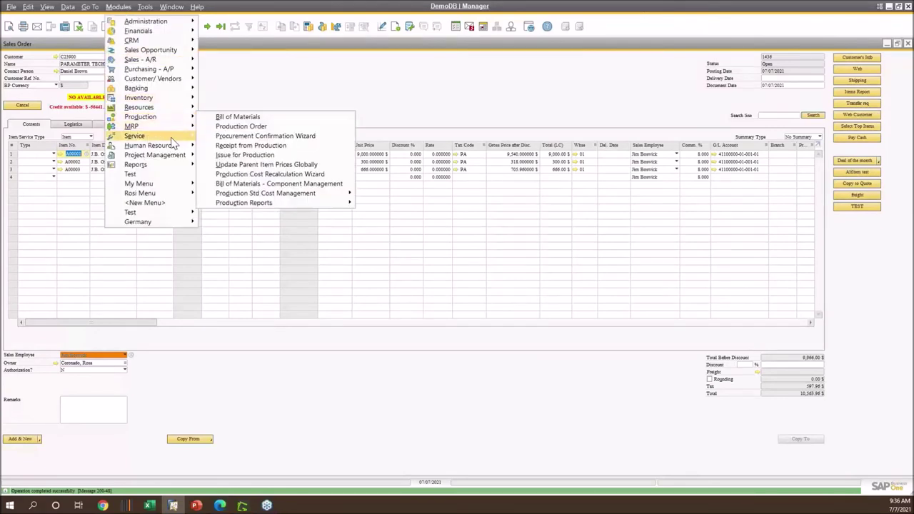
pyautogui.moveTo(165, 97)
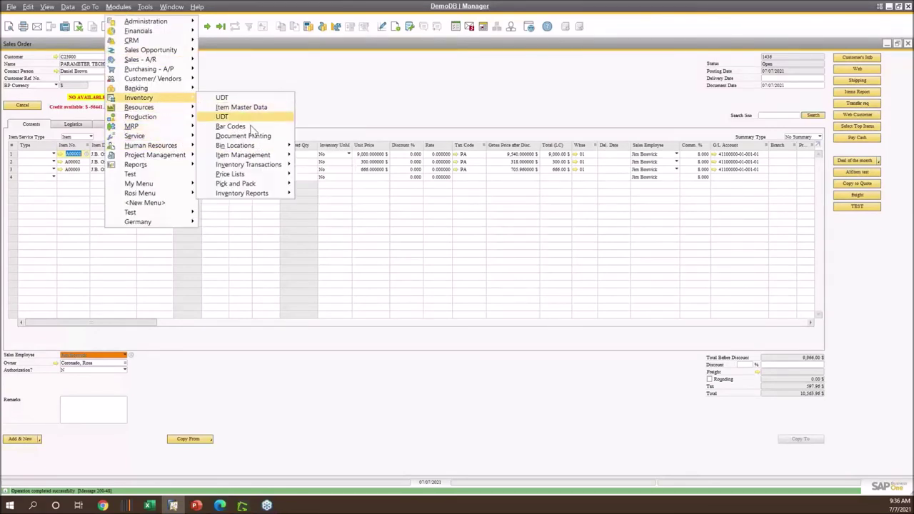
pyautogui.moveTo(269, 165)
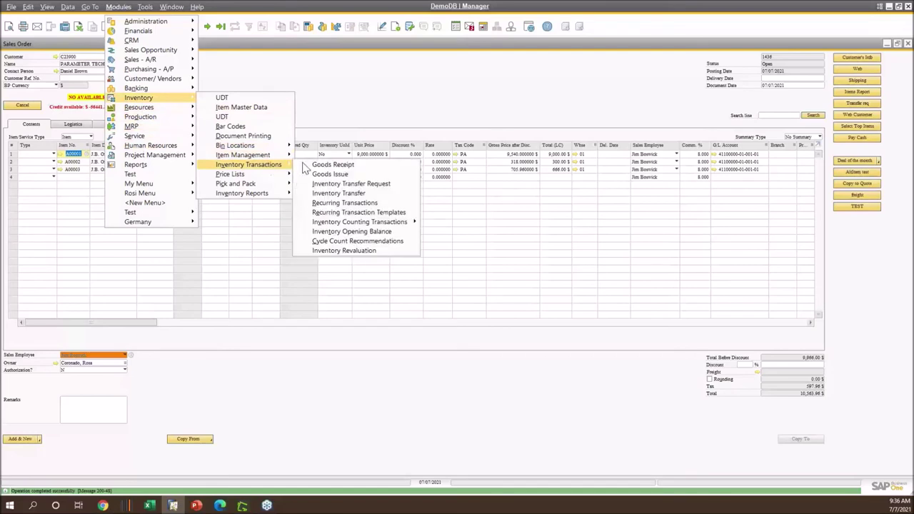
pyautogui.click(383, 185)
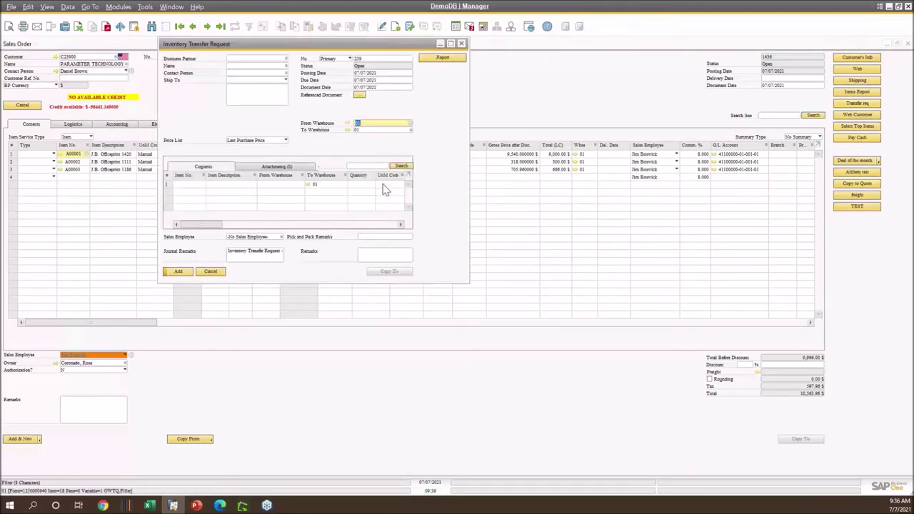
# Step: Display the last inventory transfer request created from the sales order, and close it
pyautogui.click(222, 26)
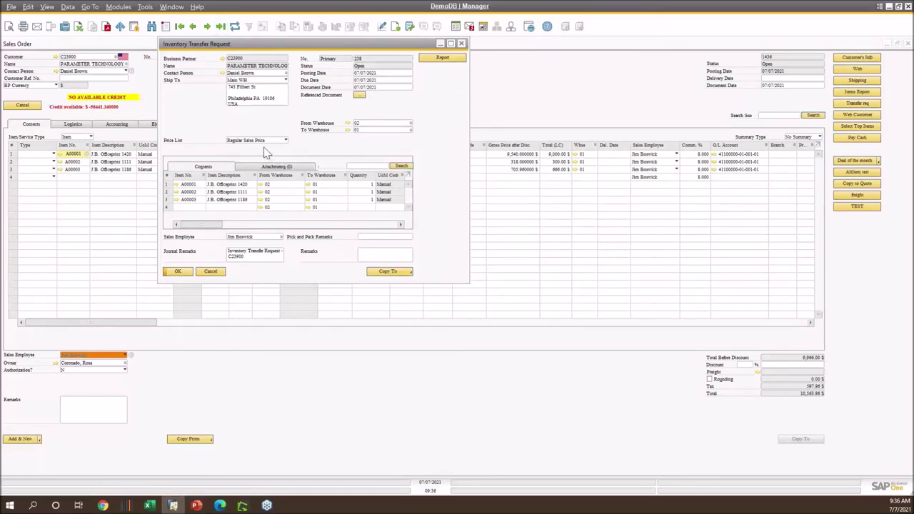
pyautogui.click(461, 44)
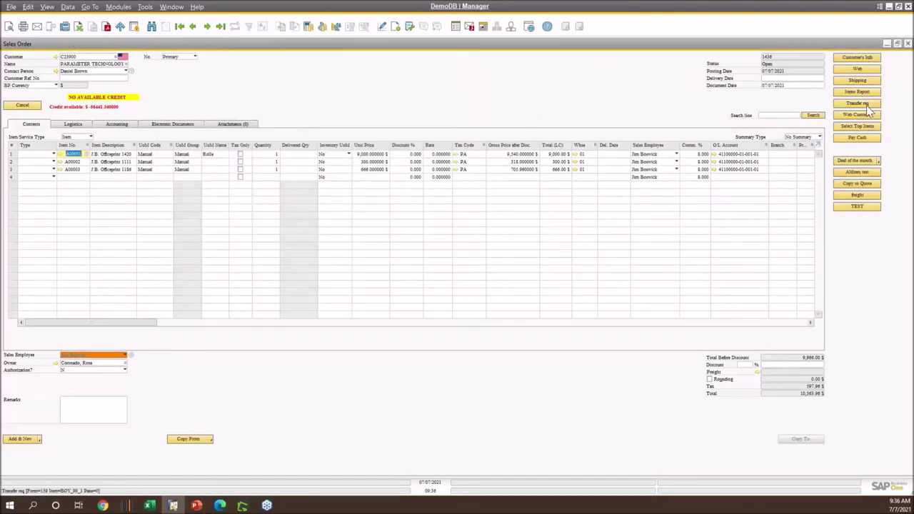
# Step: Copy the sales order to a new sales quotation, and close the quotation without saving
pyautogui.click(863, 185)
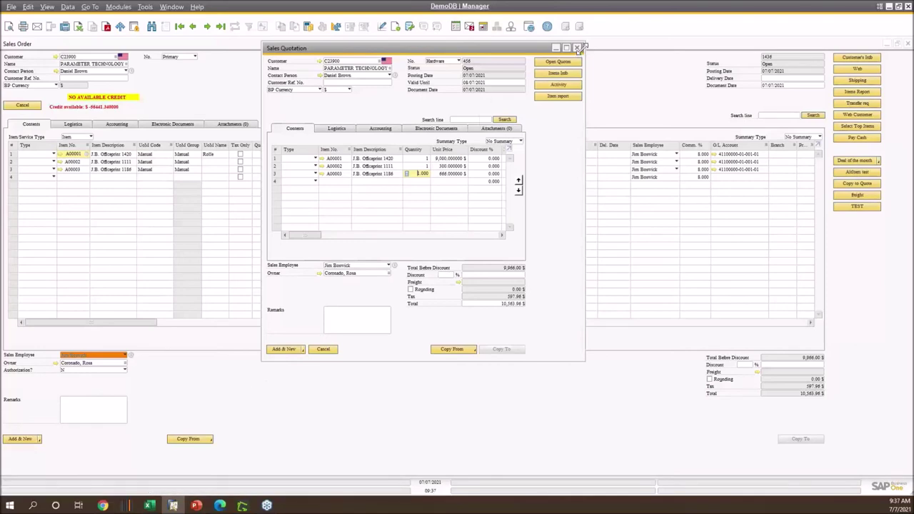
pyautogui.click(578, 47)
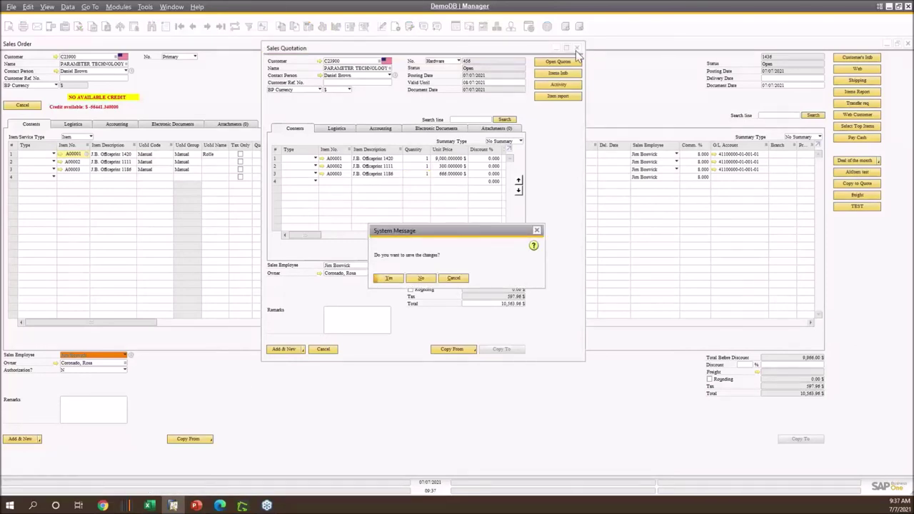
pyautogui.click(422, 278)
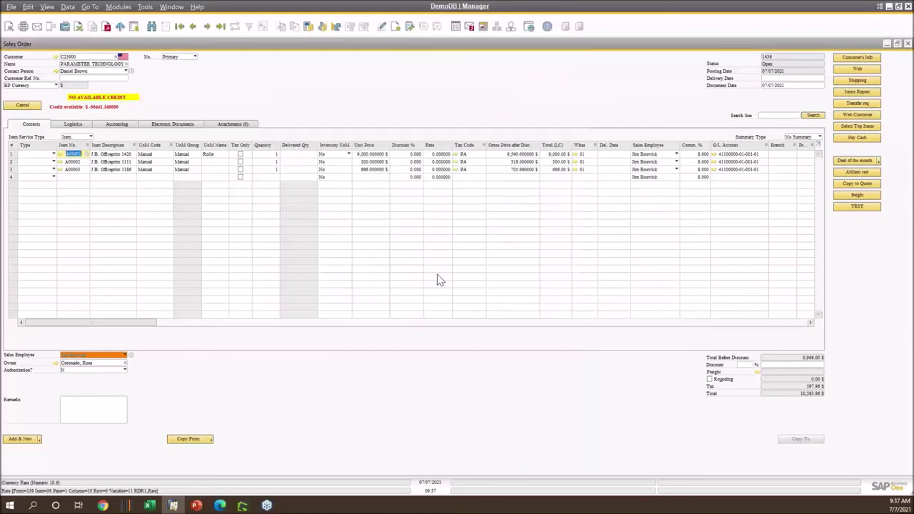
# Step: Restore and move aside the Sales Order window, open Service Call from the Service module, and display the "Printer issue" call for MICROCHIPS, INC
pyautogui.click(897, 44)
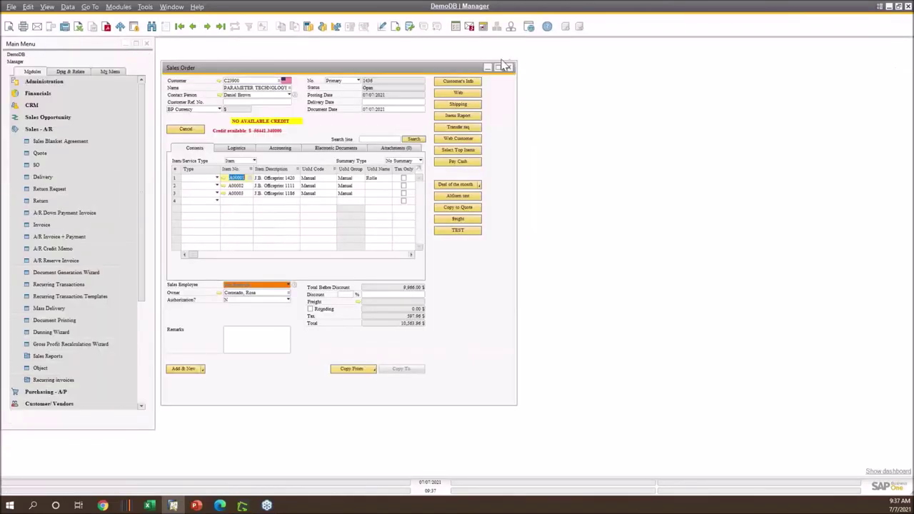
pyautogui.moveTo(501, 63); pyautogui.dragTo(562, 45)
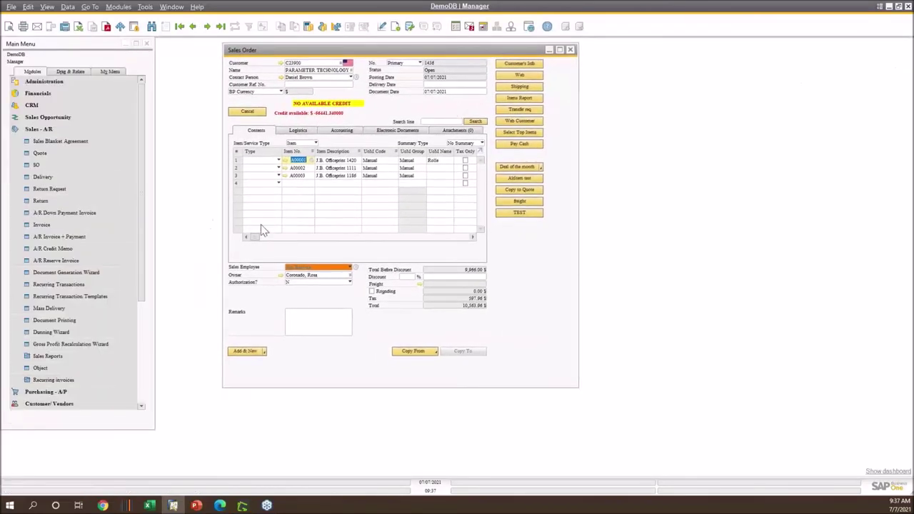
pyautogui.click(58, 129)
pyautogui.click(46, 227)
pyautogui.click(51, 235)
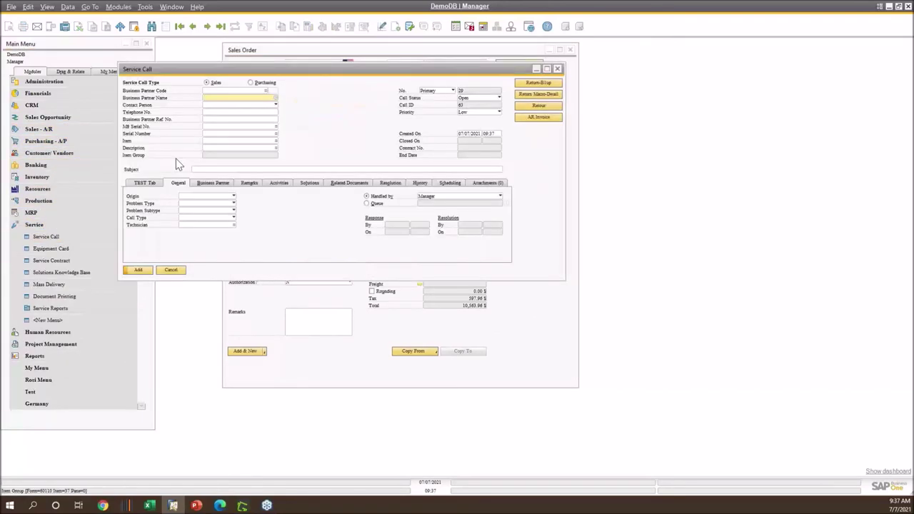
pyautogui.click(220, 26)
pyautogui.click(193, 25)
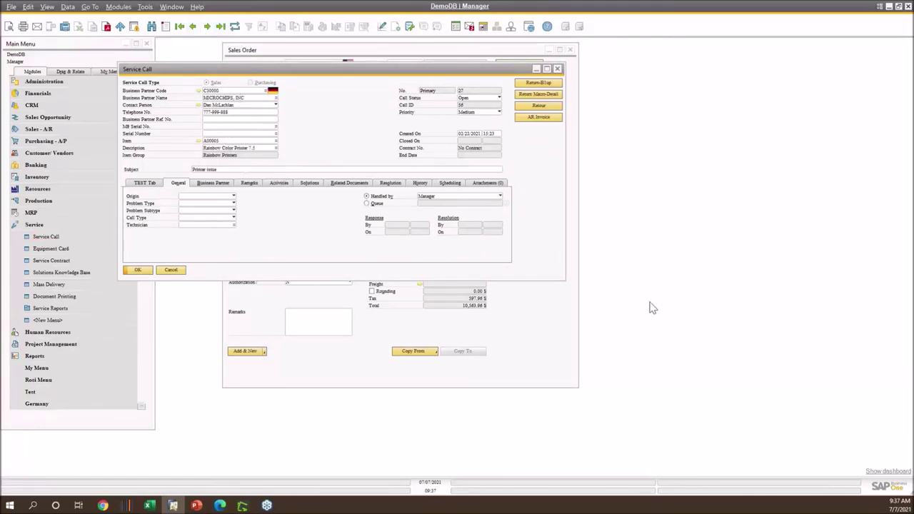
# Step: Enlarge the service call, create a new Return Request manually through its related documents details, and close the request without saving
pyautogui.moveTo(567, 280); pyautogui.dragTo(642, 378)
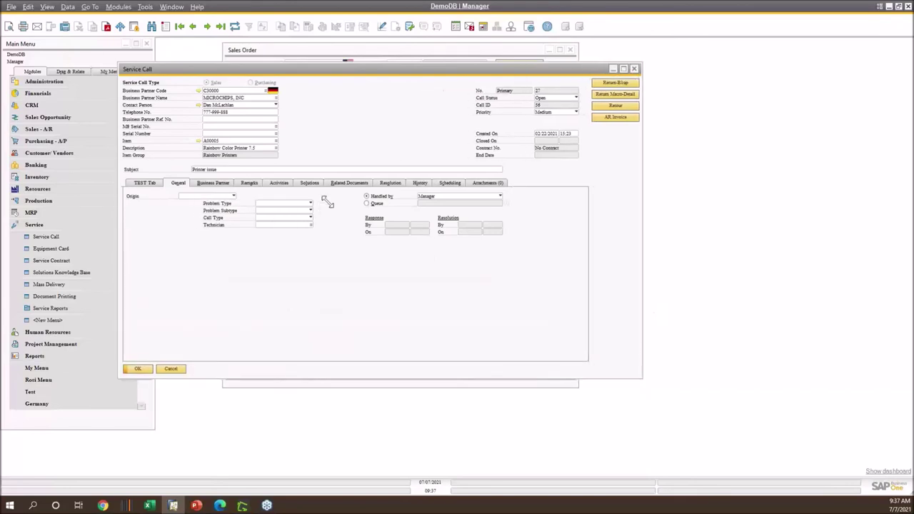
pyautogui.click(351, 183)
pyautogui.click(568, 353)
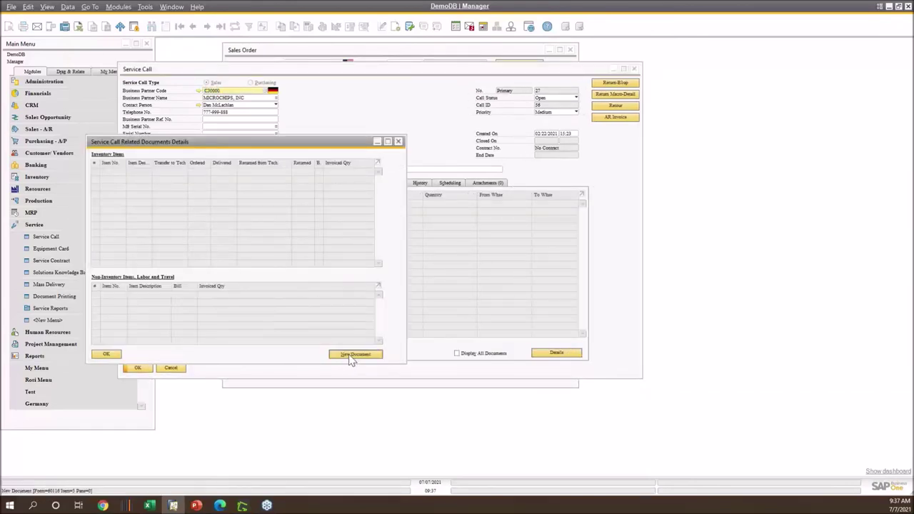
pyautogui.click(351, 355)
pyautogui.click(172, 131)
pyautogui.click(175, 216)
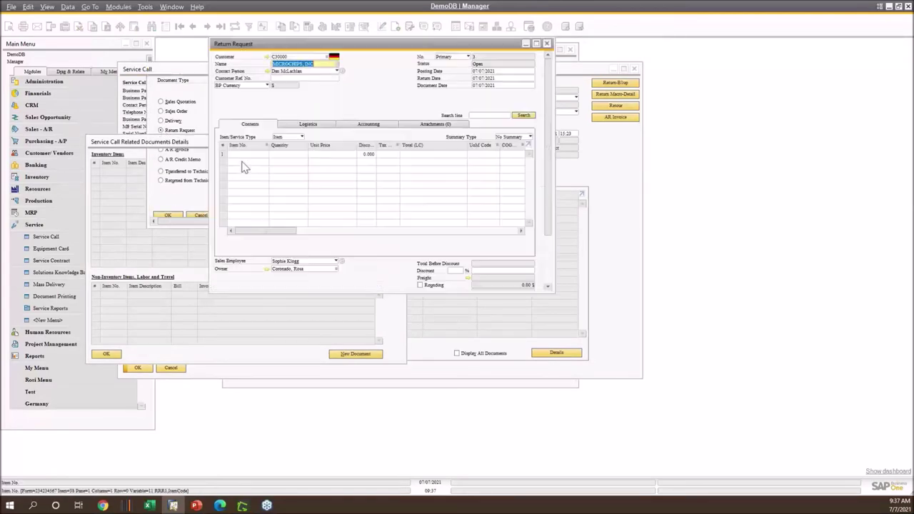
pyautogui.click(547, 43)
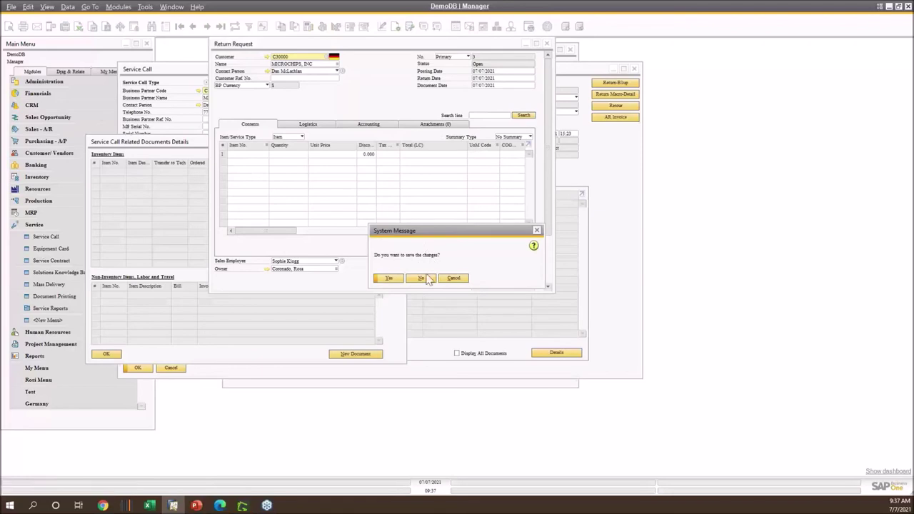
pyautogui.click(420, 277)
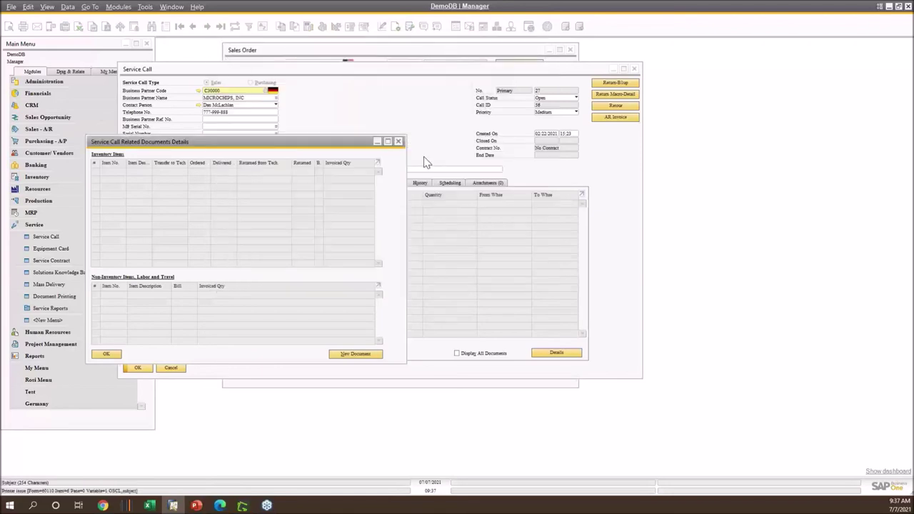
# Step: Run the Return Macro-Detail automation on the service call, and discard the return document
pyautogui.click(617, 94)
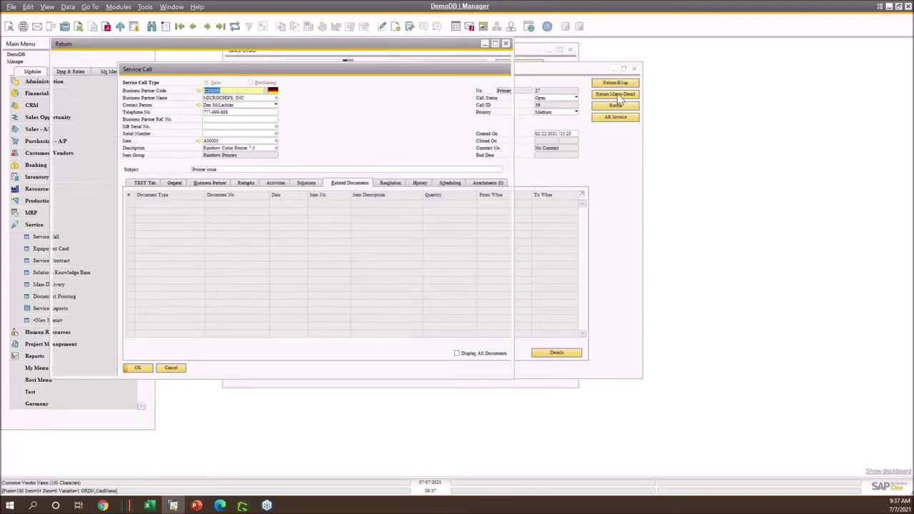
pyautogui.click(505, 43)
pyautogui.click(423, 280)
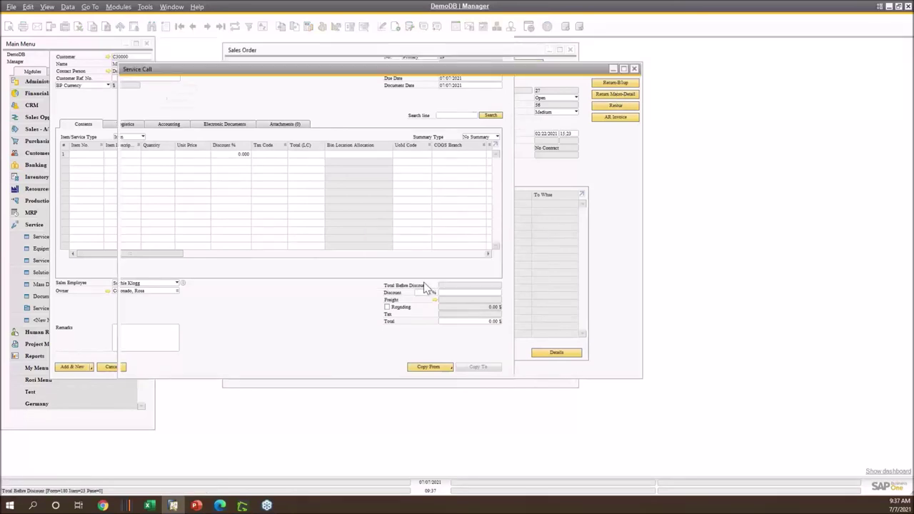
# Step: Point out the service call's item and subject, and generate an A/R invoice from the call with the automation
pyautogui.click(182, 183)
pyautogui.click(215, 141)
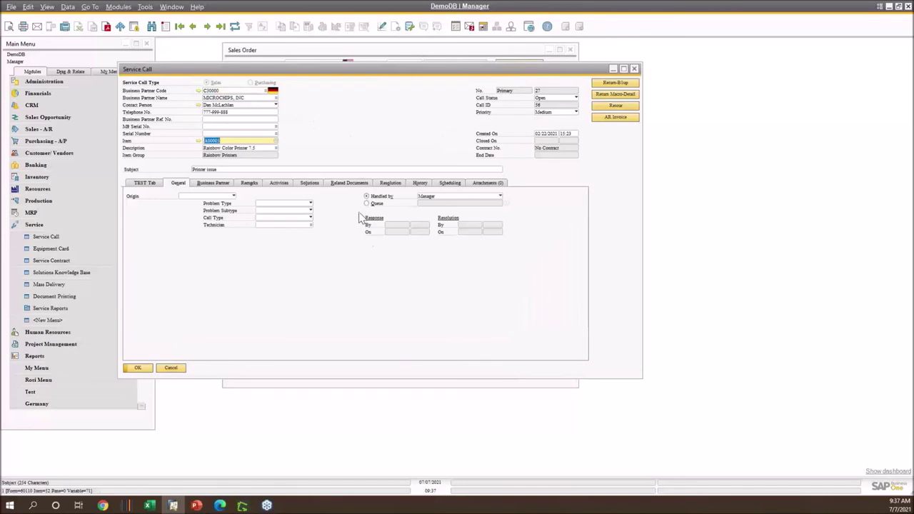
pyautogui.click(216, 170)
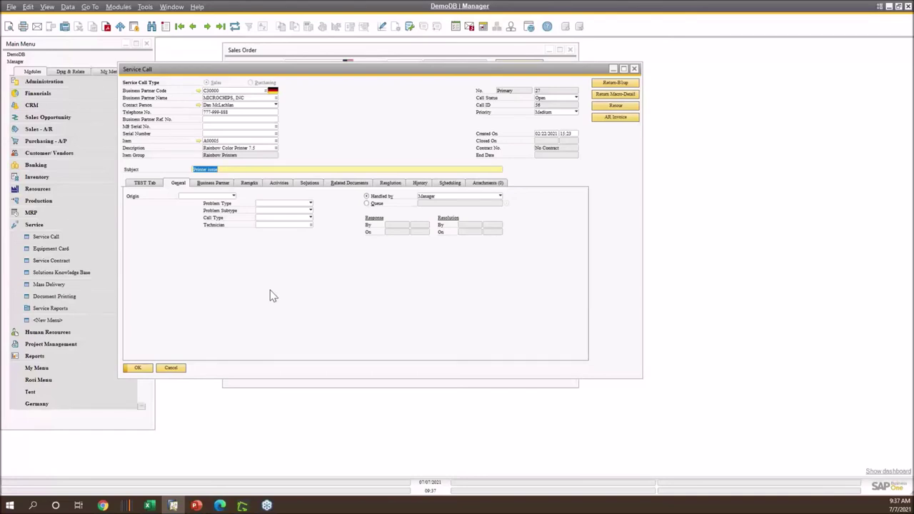
pyautogui.click(618, 119)
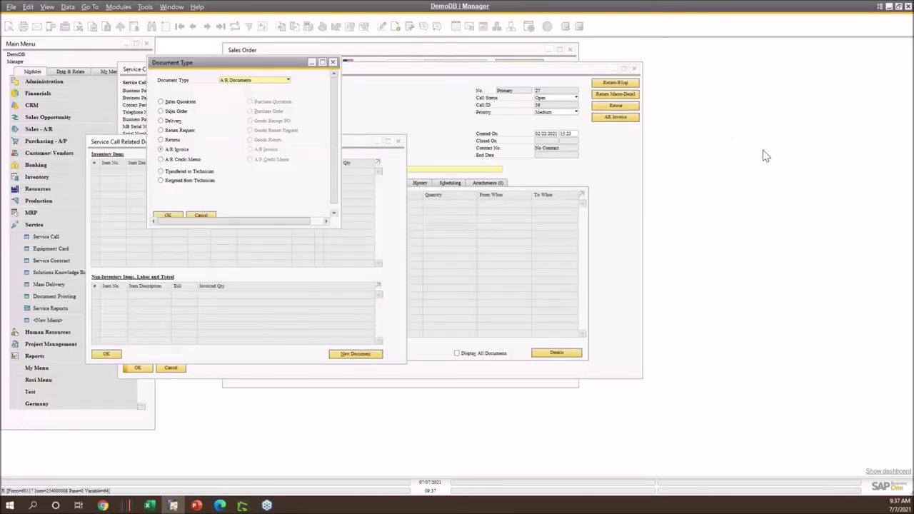
pyautogui.press('Return')
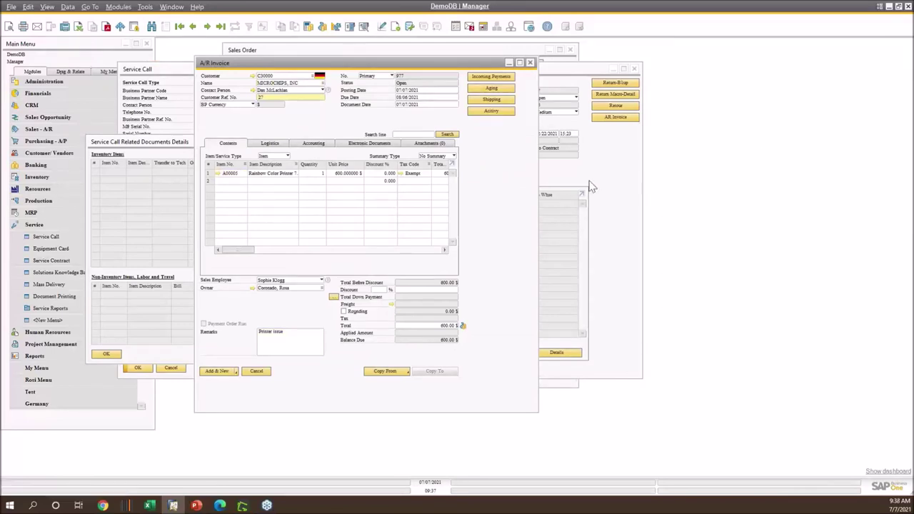
# Step: Check the item line, customer reference number and remarks copied into the A/R invoice
pyautogui.click(231, 175)
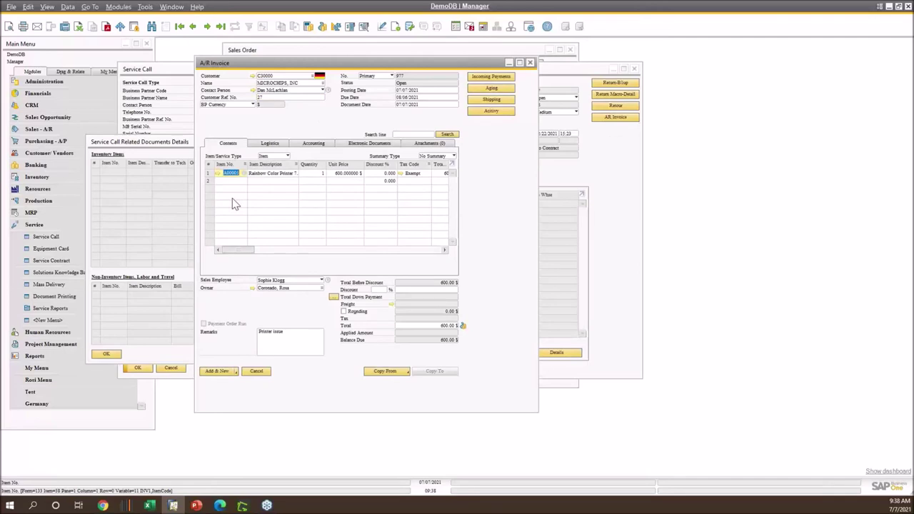
pyautogui.click(268, 98)
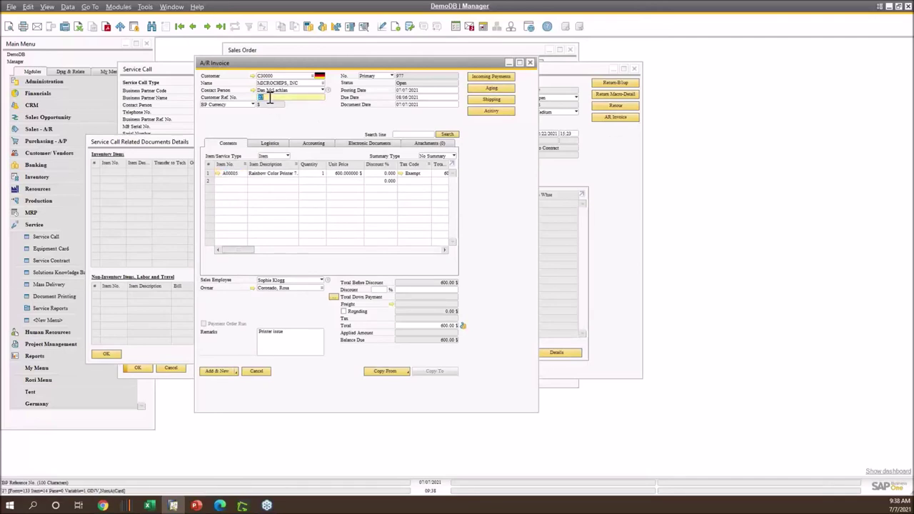
pyautogui.moveTo(293, 332); pyautogui.dragTo(252, 444)
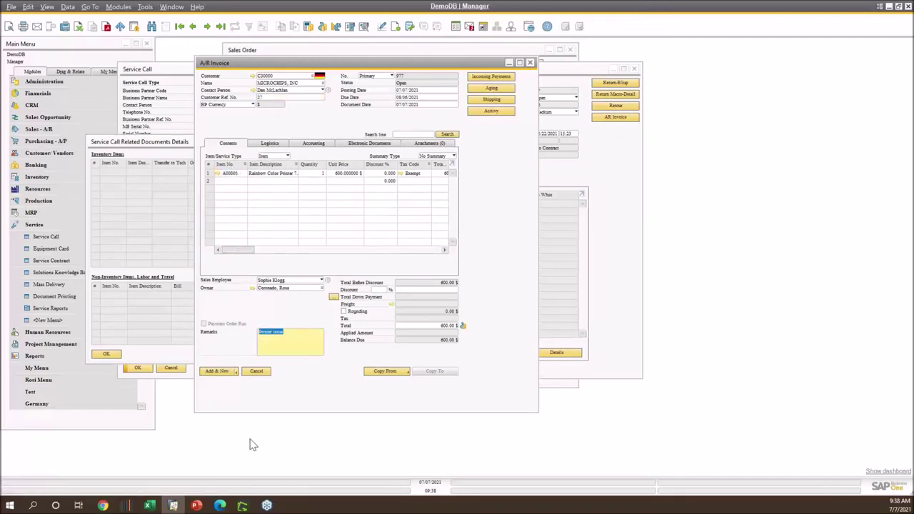
# Step: Close the A/R invoice without saving, and close the service call's related documents details
pyautogui.click(531, 64)
pyautogui.click(421, 280)
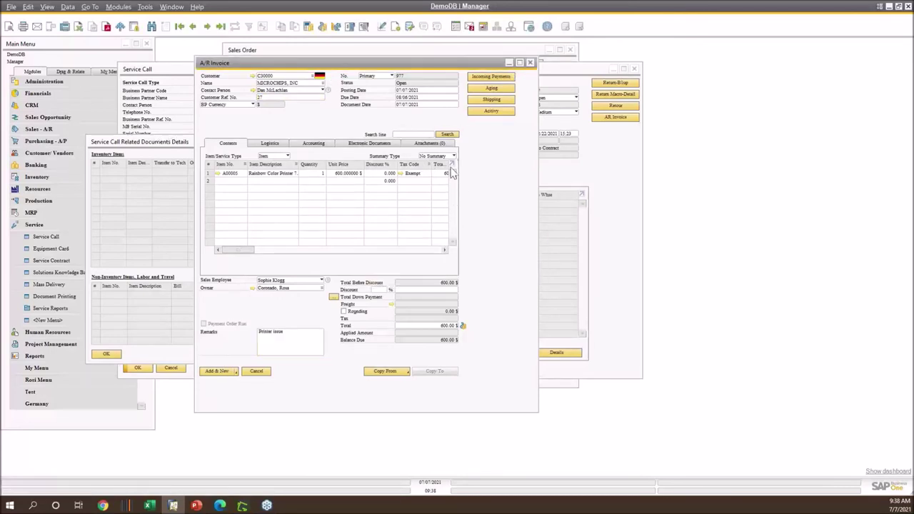
pyautogui.click(398, 141)
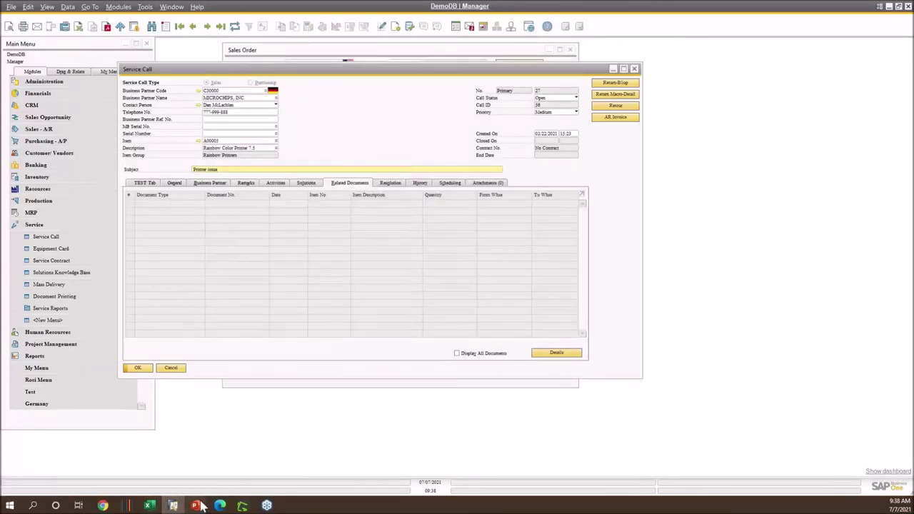
# Step: Switch to the PowerPoint slide show and advance to slide 18, "Beispiel– Automatisierung von E-Mails"
pyautogui.click(196, 505)
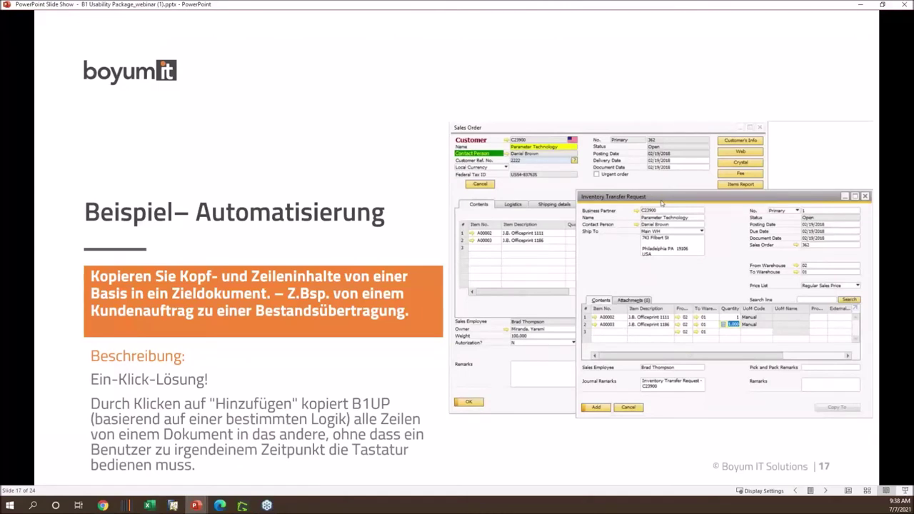
pyautogui.click(825, 491)
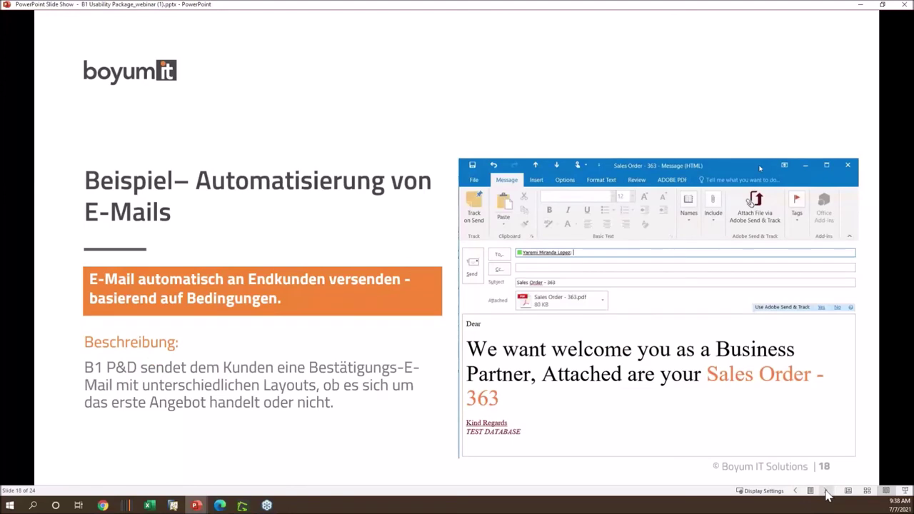
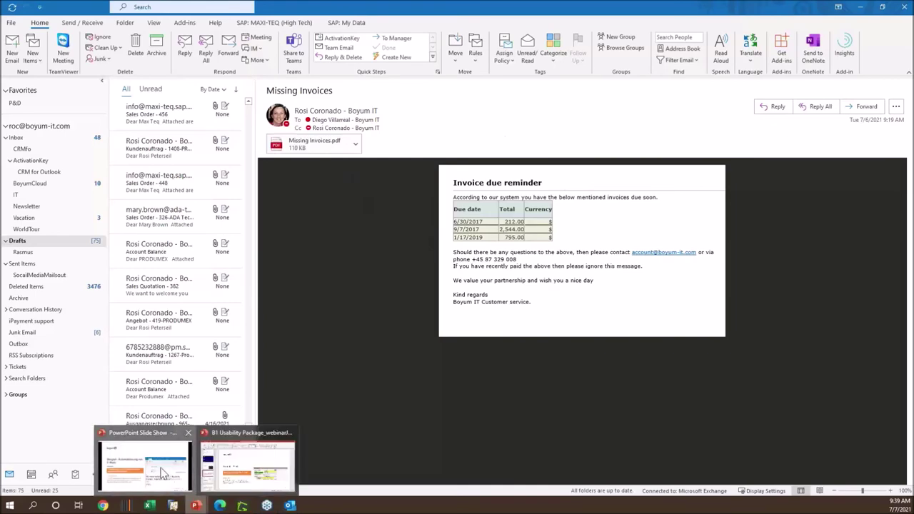
# Step: Return from Outlook to the PowerPoint slide show and advance to slide 19, "Erstellen Sie Ihr eigenes E-Mail-System"
pyautogui.click(861, 5)
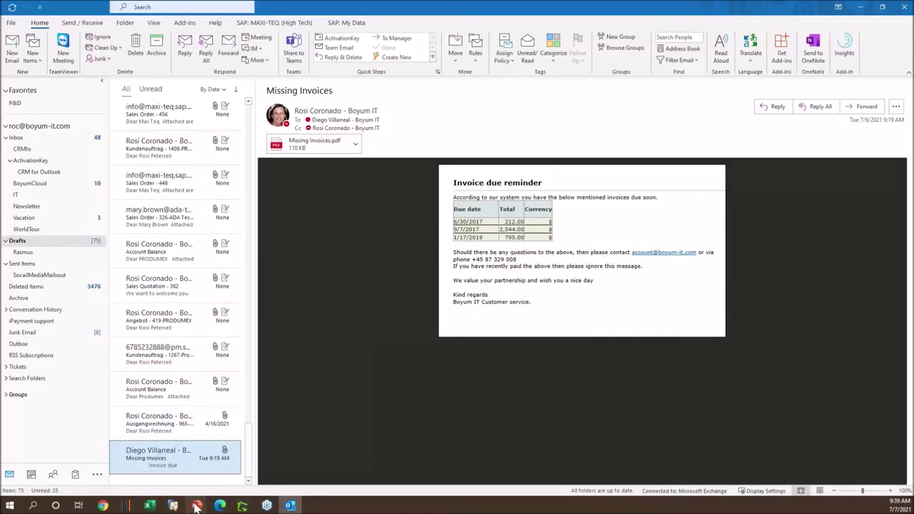
pyautogui.moveTo(197, 506)
pyautogui.click(175, 466)
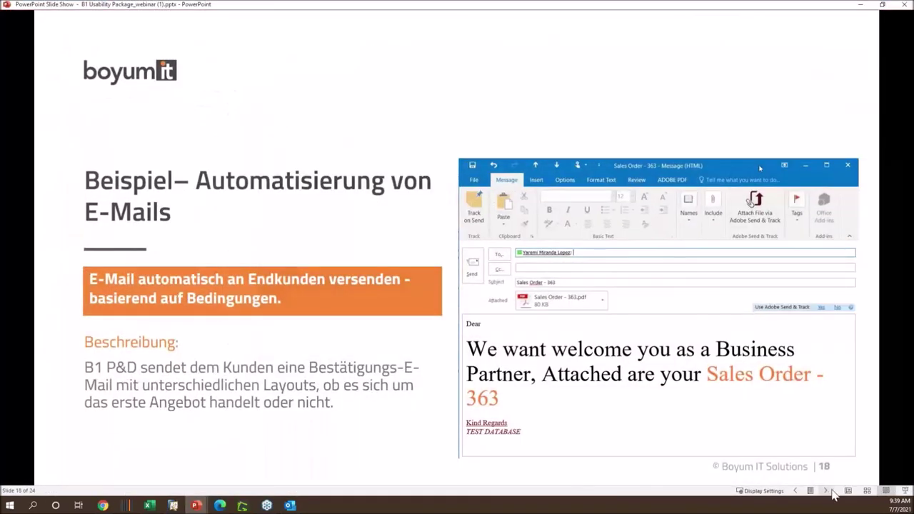
pyautogui.click(826, 490)
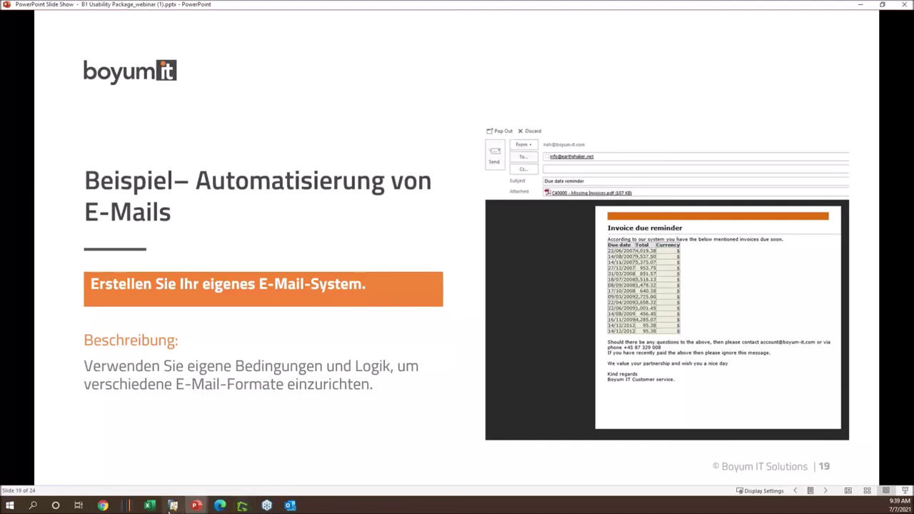
# Step: Switch to Outlook, open the Missing Invoices.pdf attachment of the invoice due reminder e-mail, and look through its pages
pyautogui.click(290, 505)
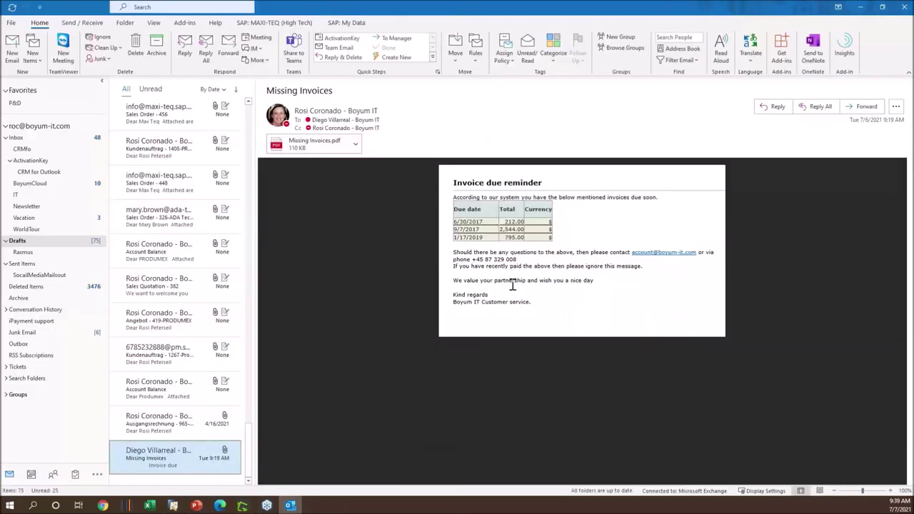
pyautogui.click(357, 145)
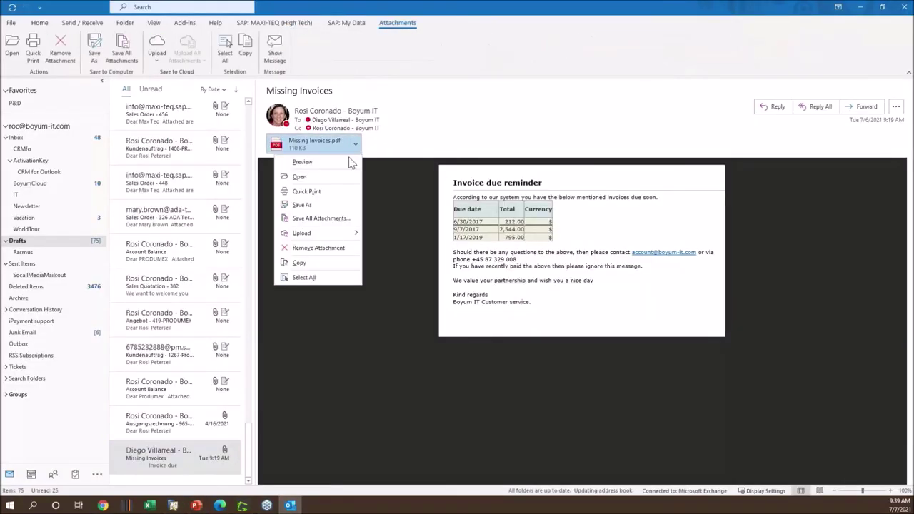
pyautogui.click(341, 179)
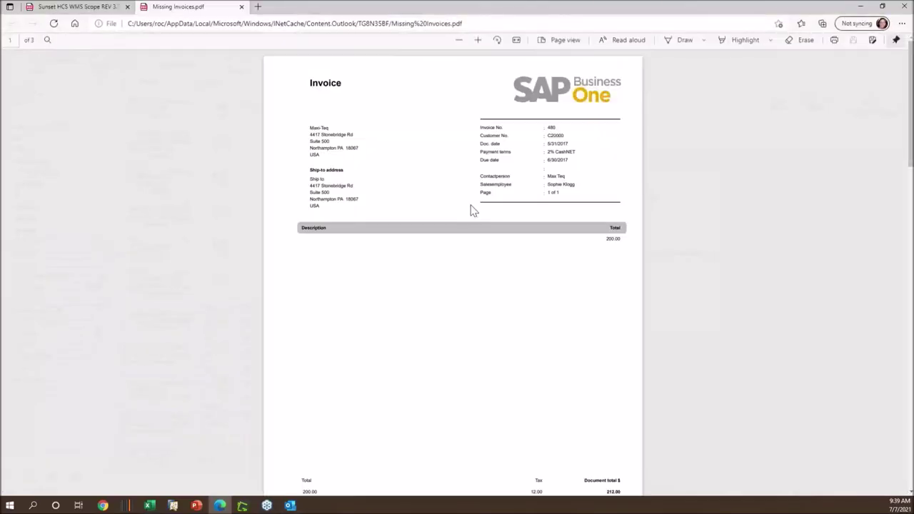
pyautogui.scroll(-5, 480, 215)
pyautogui.scroll(-10, 471, 250)
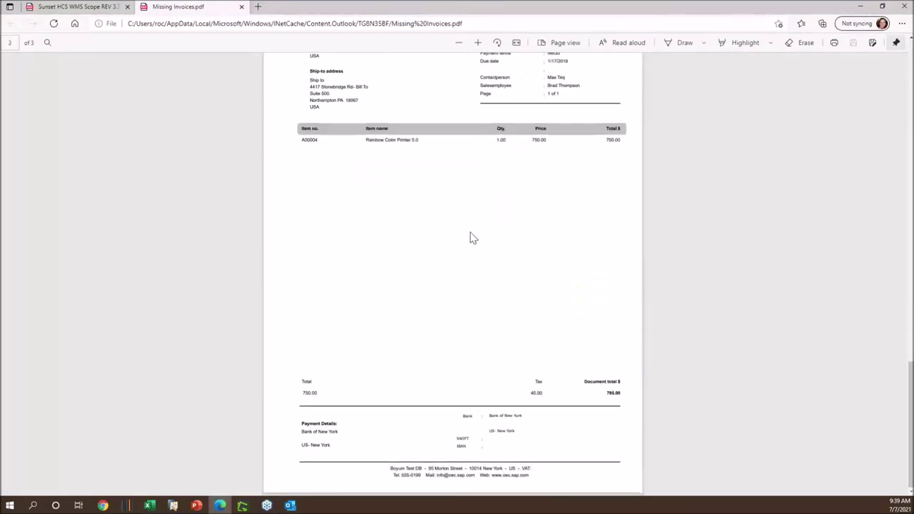
# Step: Review the invoice pages of Missing Invoices.pdf, then close the PDF and minimize the browser to return to Outlook
pyautogui.scroll(15, 462, 269)
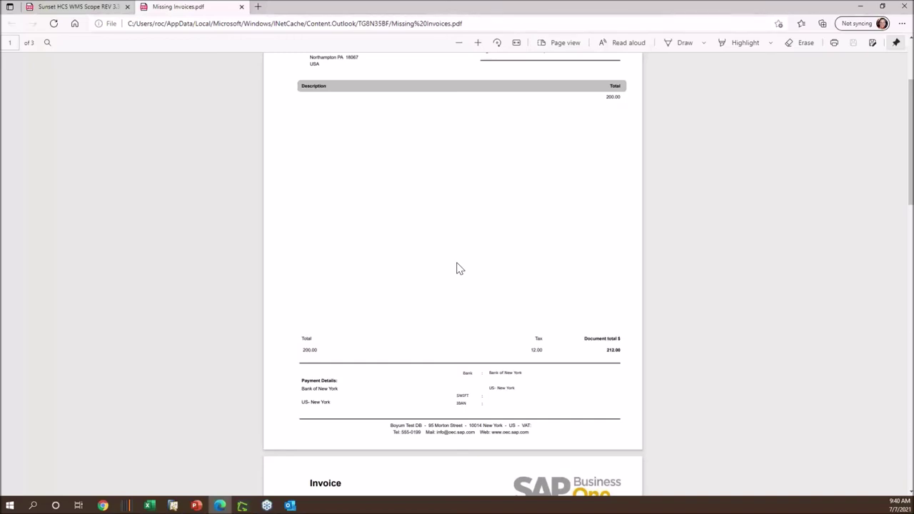
pyautogui.scroll(3, 451, 273)
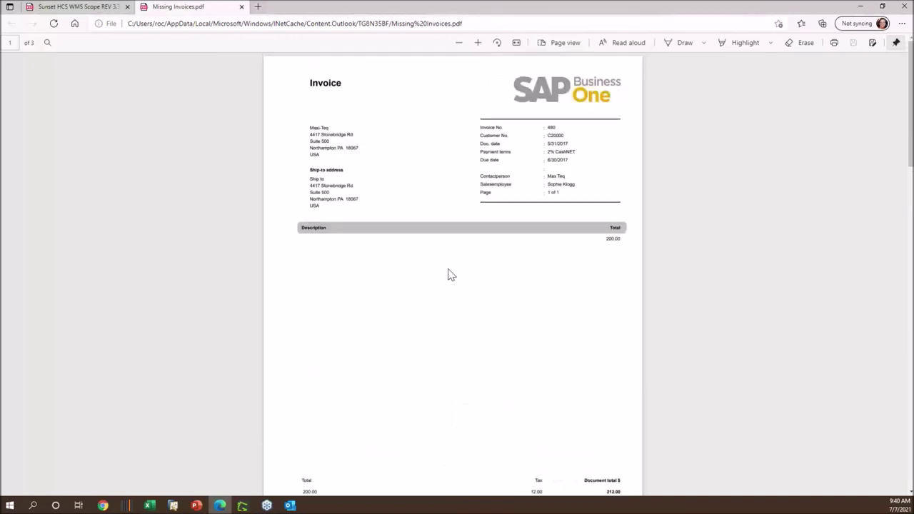
pyautogui.scroll(-10, 451, 275)
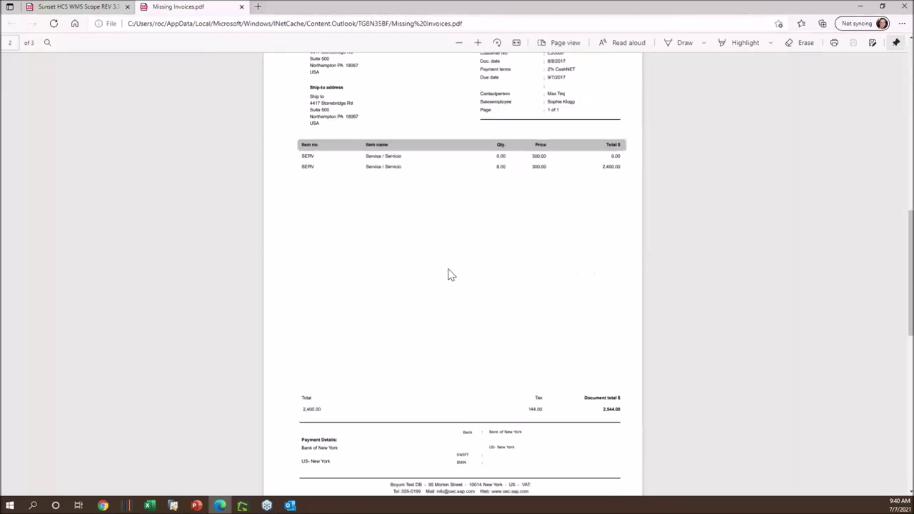
pyautogui.scroll(-3, 451, 275)
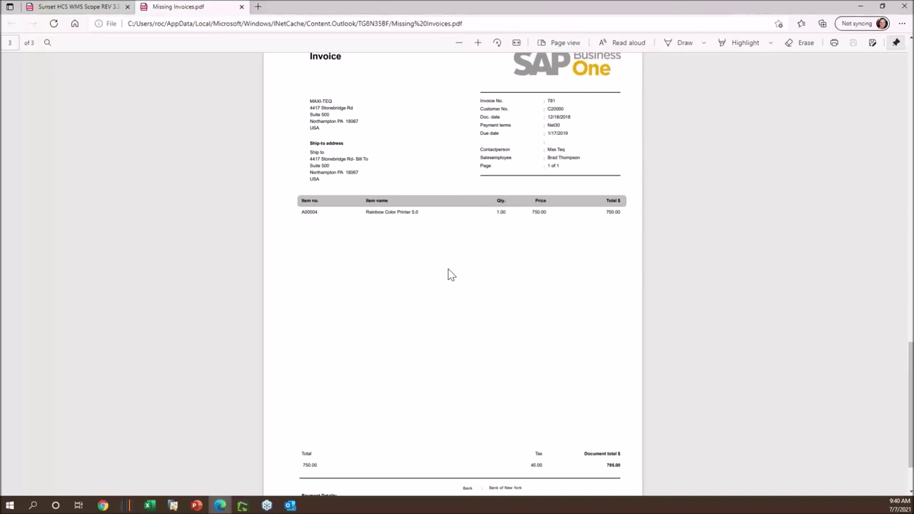
pyautogui.scroll(-1, 450, 275)
pyautogui.click(241, 7)
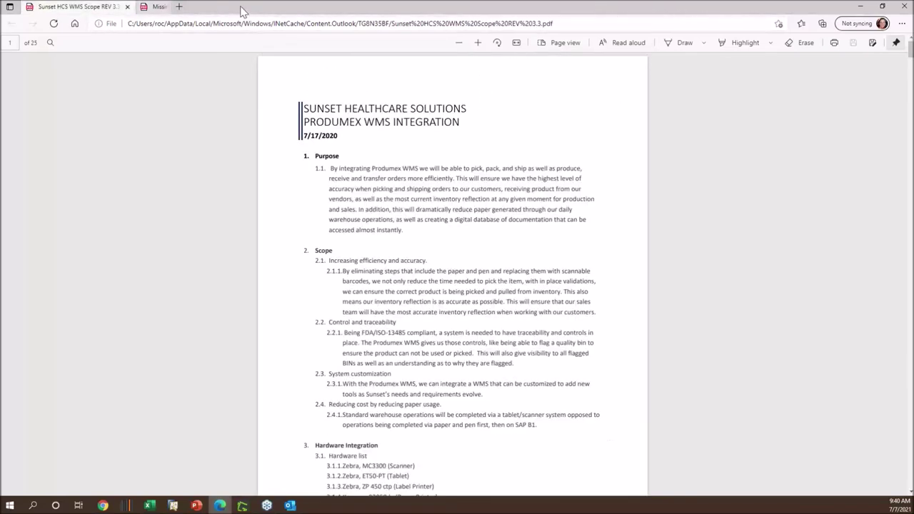
pyautogui.click(860, 7)
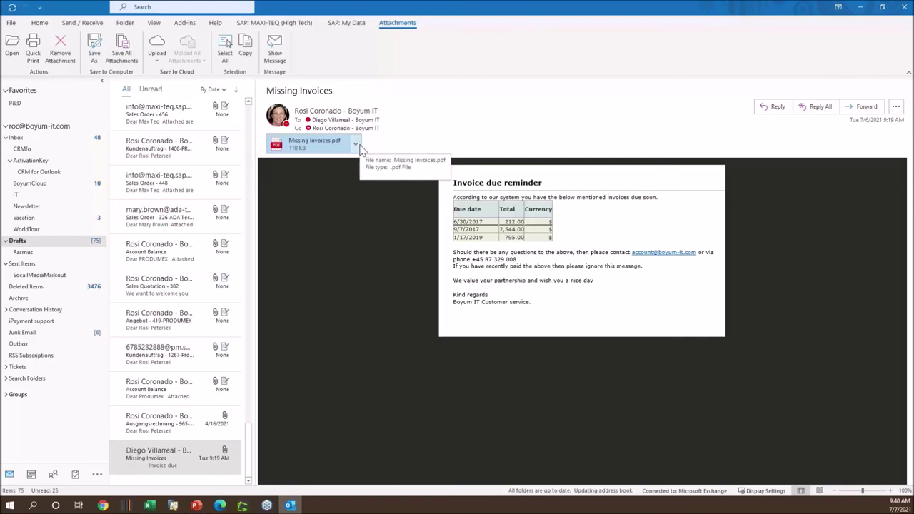
# Step: Switch to SAP Business One and open the Schedules window of the B1 Print and Delivery module configuration
pyautogui.click(173, 505)
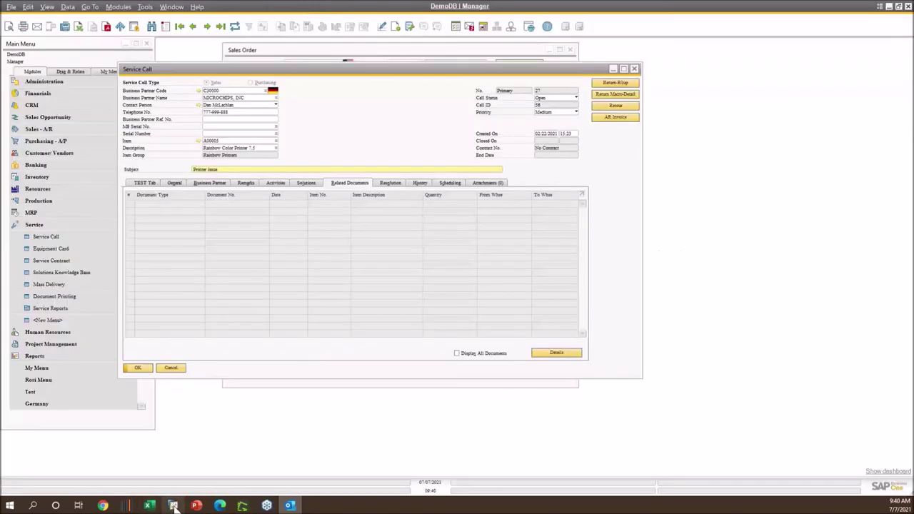
pyautogui.click(35, 81)
pyautogui.click(63, 213)
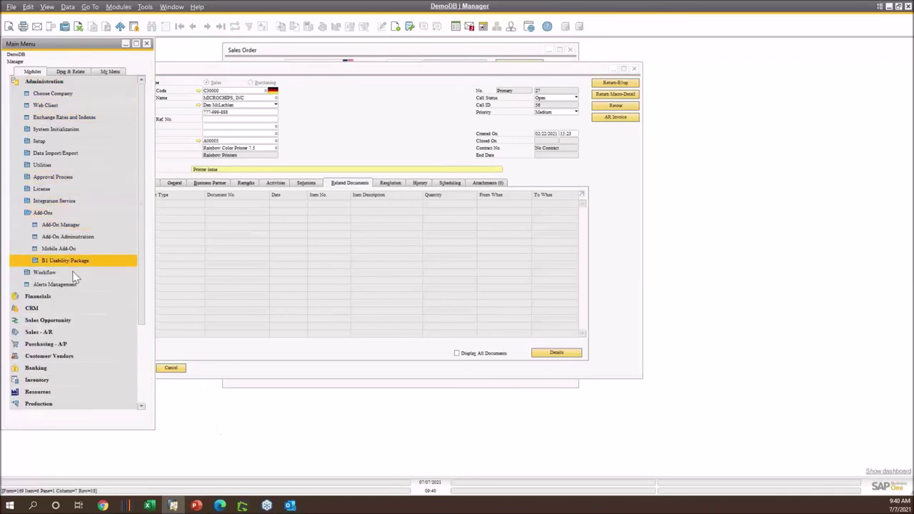
pyautogui.click(72, 261)
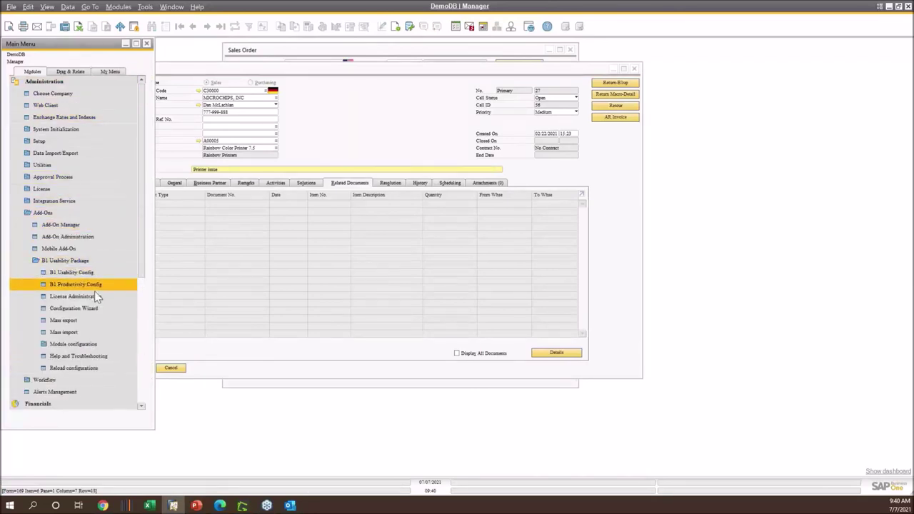
pyautogui.click(102, 346)
pyautogui.click(87, 142)
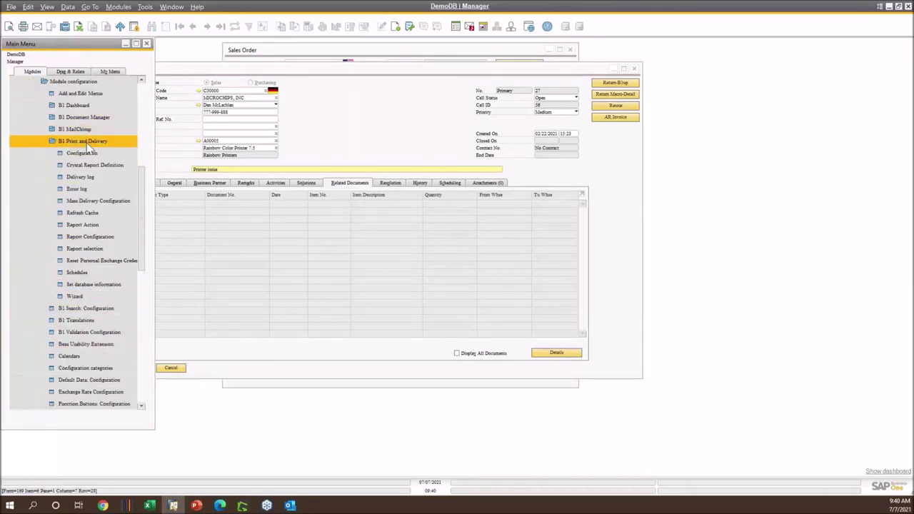
pyautogui.click(77, 272)
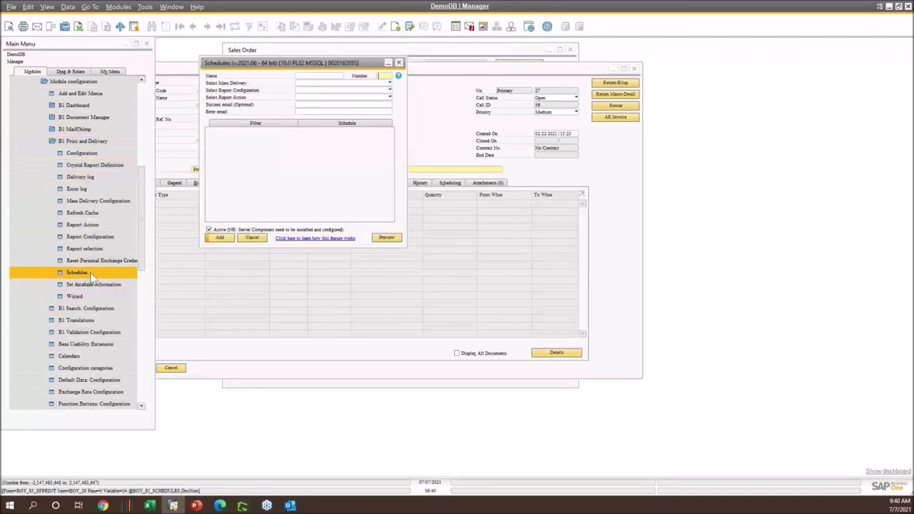
# Step: Fill in a Due Date Reminder mass delivery schedule with a 20:00 server start time, recurring monthly on day 25
pyautogui.click(390, 83)
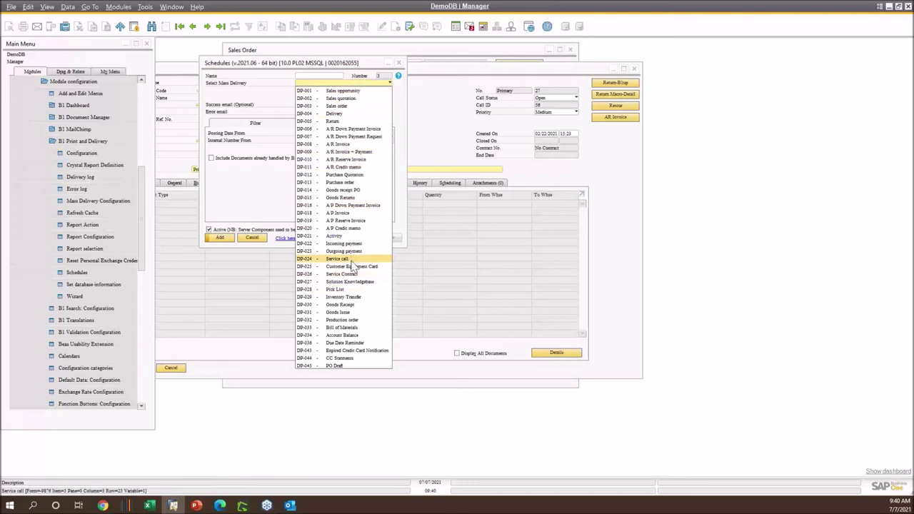
pyautogui.click(350, 344)
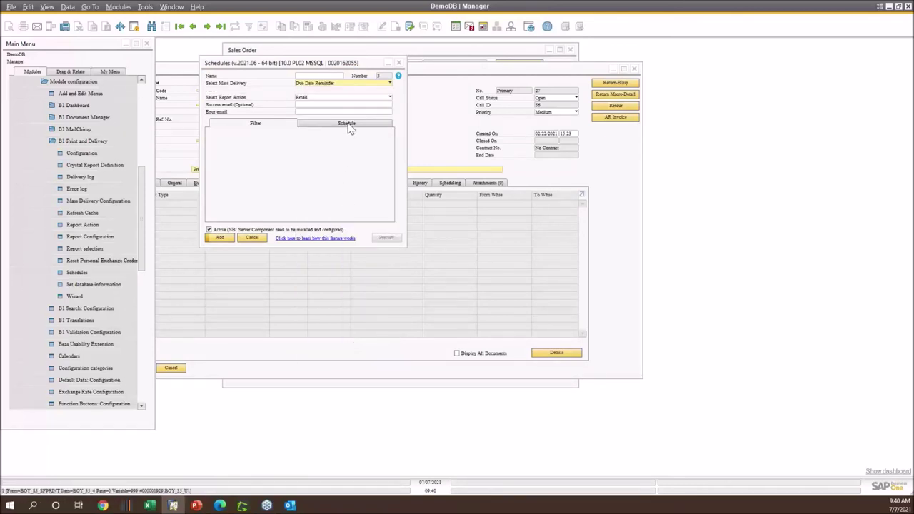
pyautogui.click(349, 124)
pyautogui.click(386, 140)
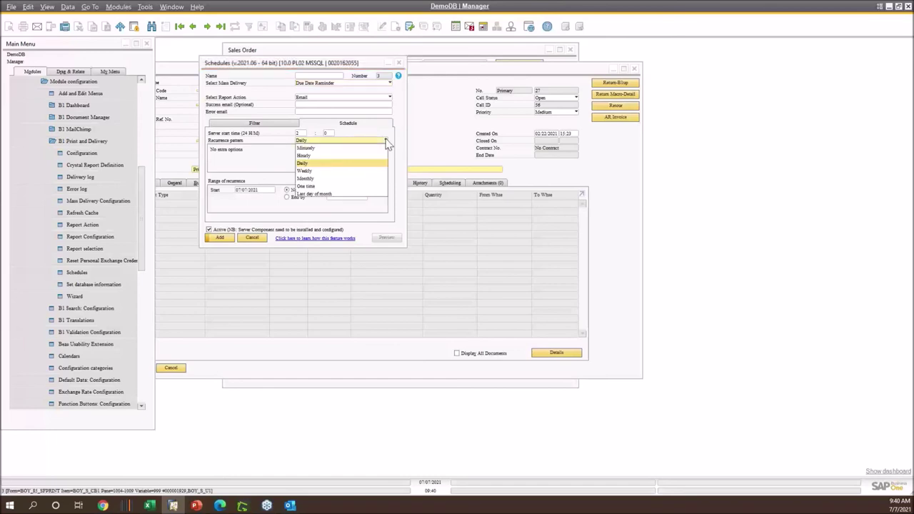
pyautogui.click(318, 178)
pyautogui.click(303, 134)
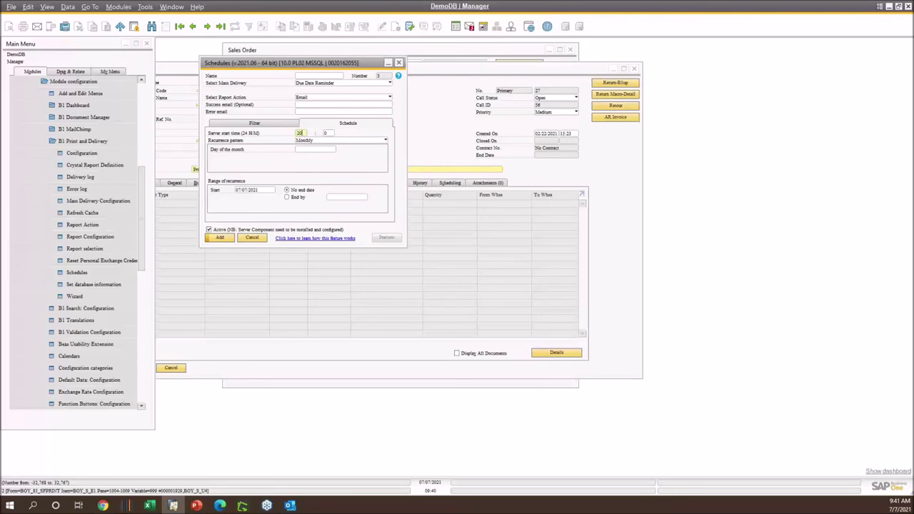
pyautogui.click(306, 150)
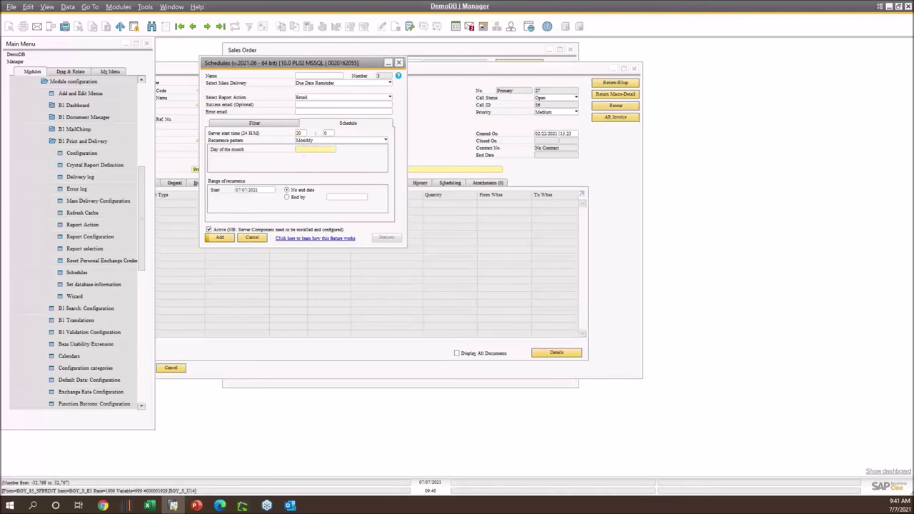
pyautogui.write('25')
pyautogui.press('Tab')
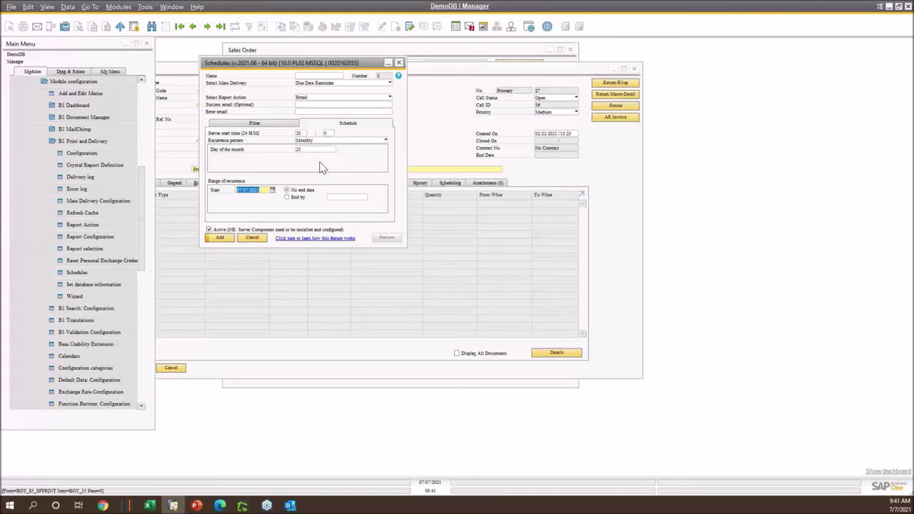
# Step: Look through the schedule's available mass delivery document types and recurrence patterns without changing the selections
pyautogui.click(389, 83)
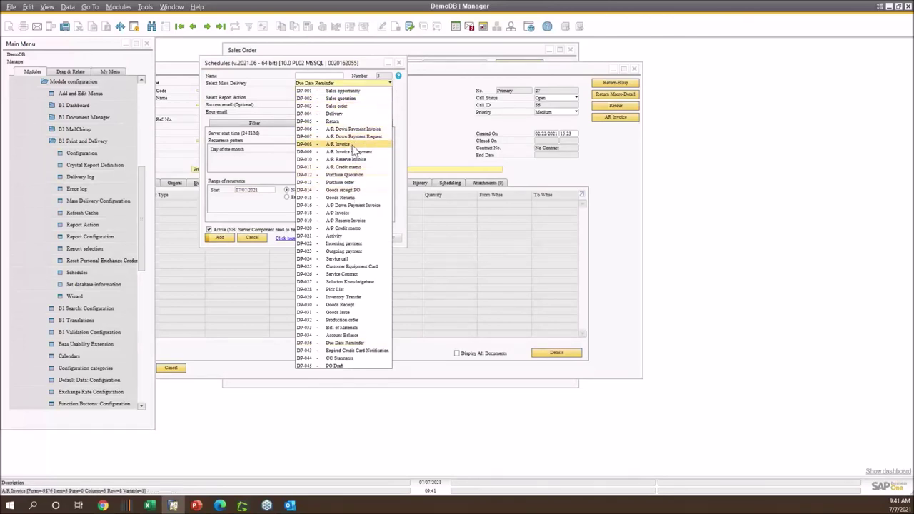
pyautogui.click(271, 107)
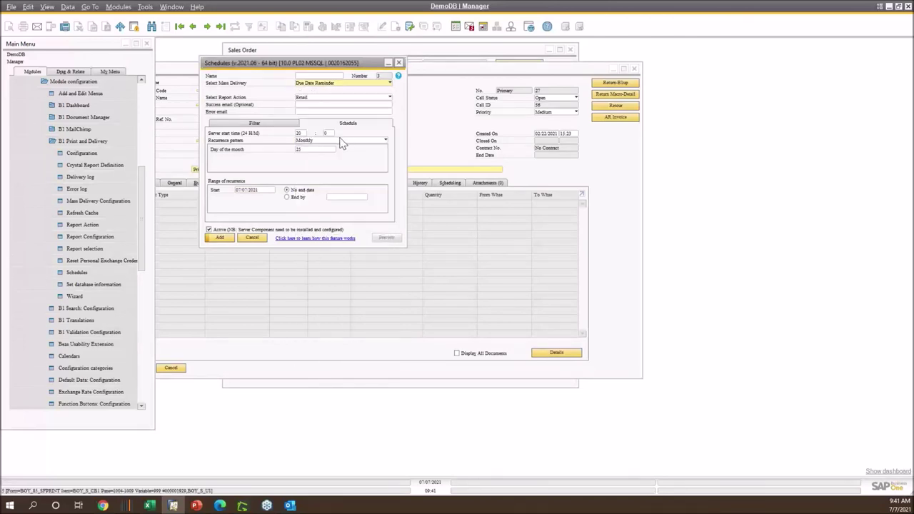
pyautogui.click(386, 141)
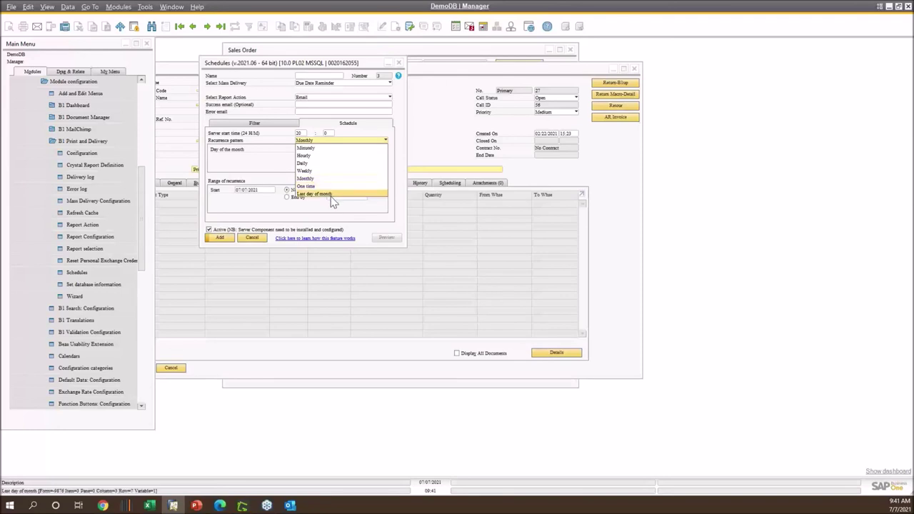
pyautogui.click(251, 370)
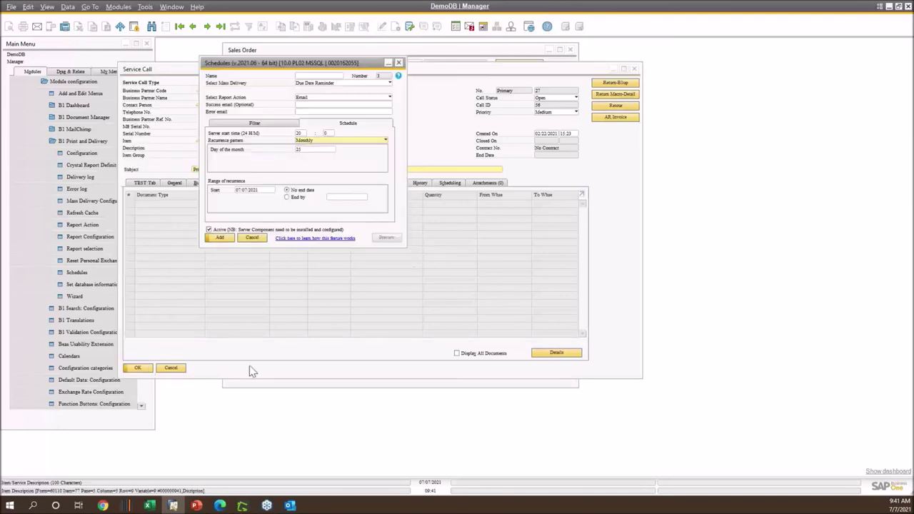
# Step: Cancel the new schedule without adding it, and return to the PowerPoint slide show
pyautogui.click(258, 238)
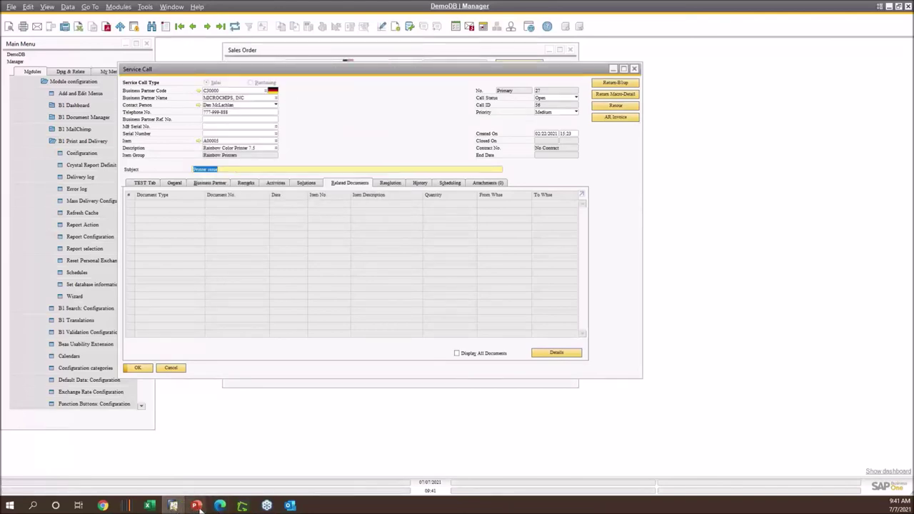
pyautogui.moveTo(200, 509)
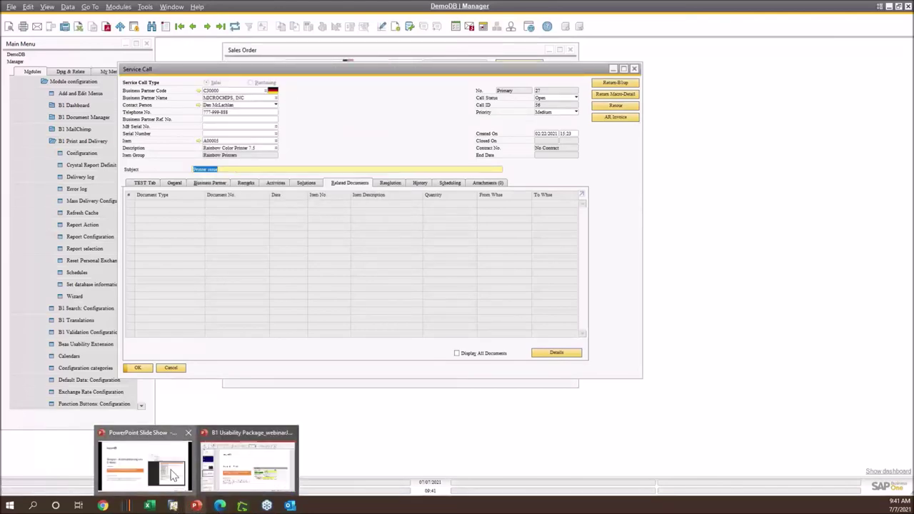
pyautogui.click(143, 464)
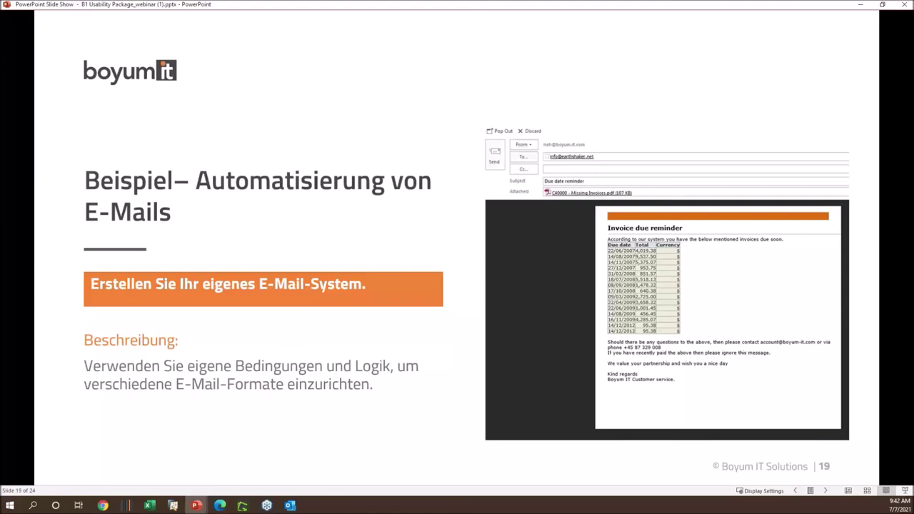
# Step: Switch to Outlook and look through the generated sales order and sales quotation e-mails in the Drafts folder
pyautogui.click(292, 506)
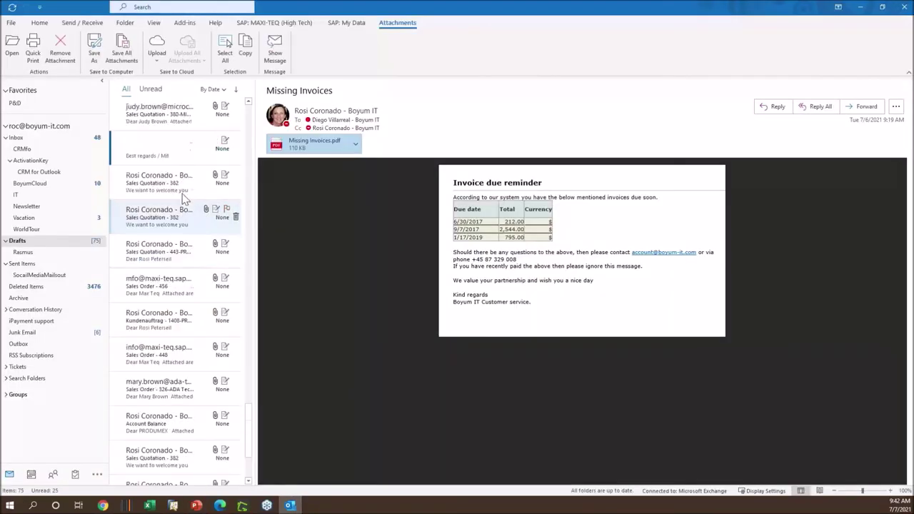
pyautogui.scroll(5, 174, 158)
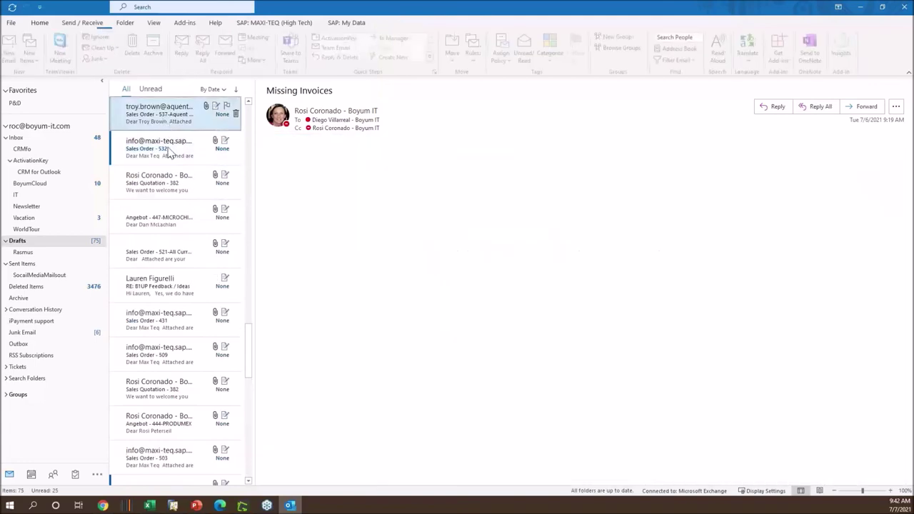
pyautogui.click(168, 153)
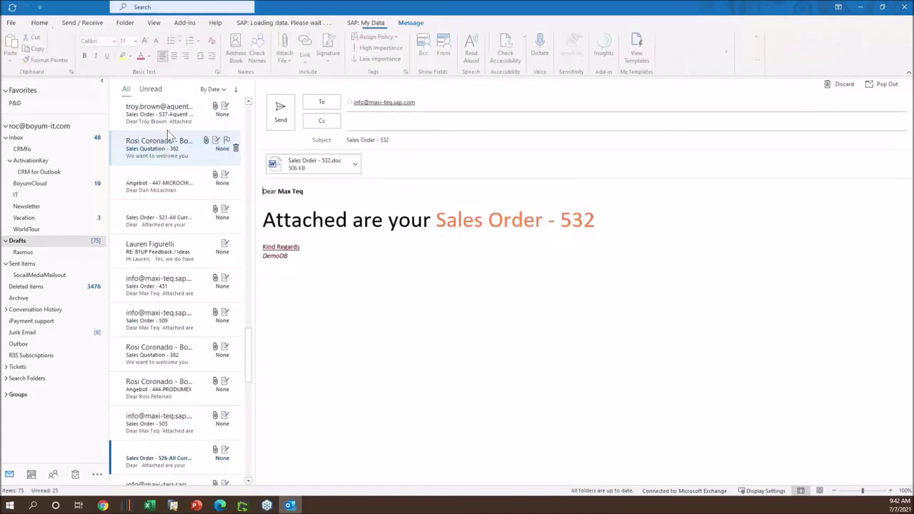
pyautogui.click(167, 128)
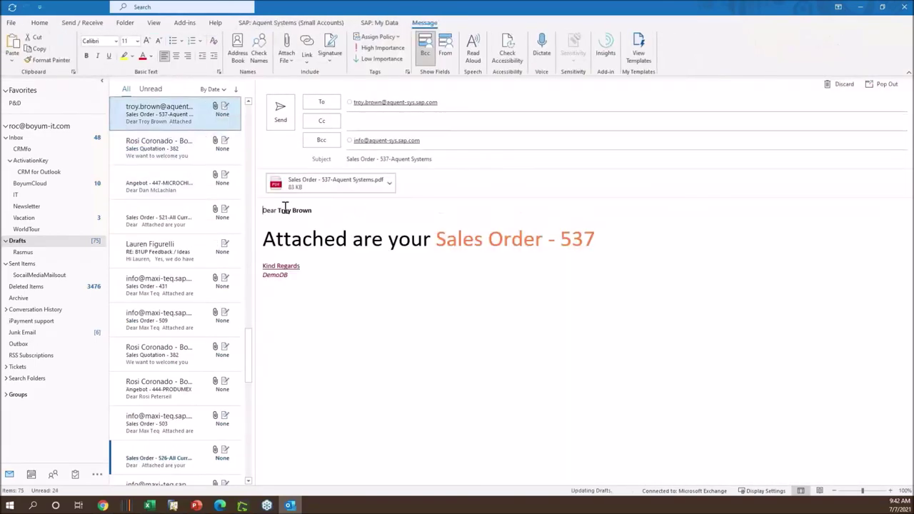
pyautogui.click(179, 156)
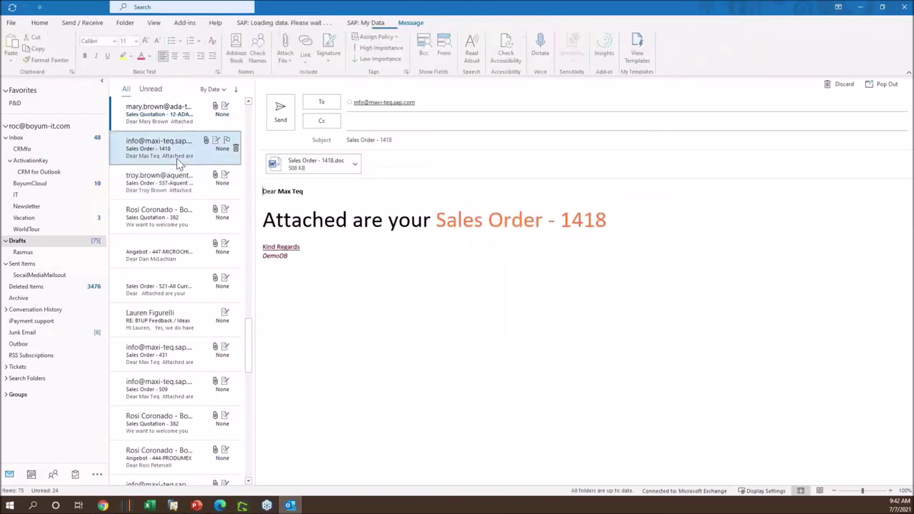
pyautogui.click(178, 124)
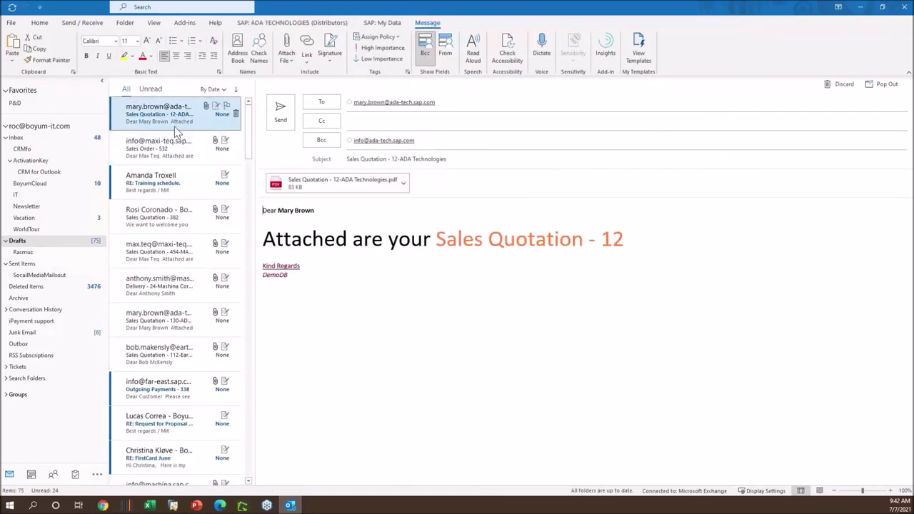
pyautogui.click(182, 161)
pyautogui.click(180, 182)
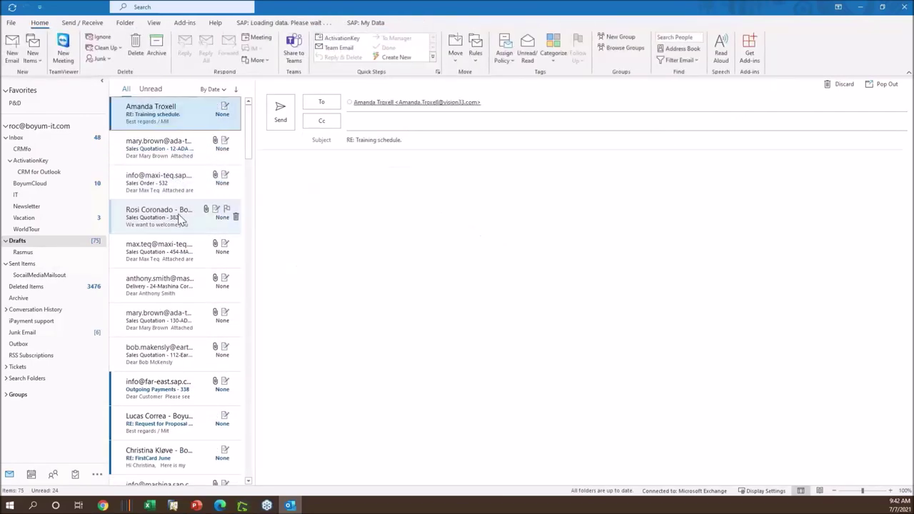
# Step: Compare the partner welcome e-mail draft and its attached quotation and guides with the standard sales order and quotation drafts
pyautogui.click(181, 221)
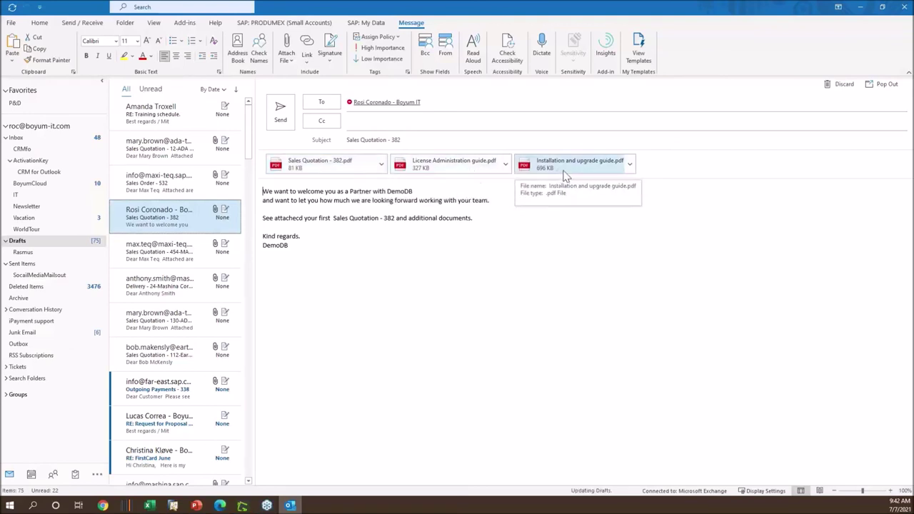
pyautogui.click(164, 185)
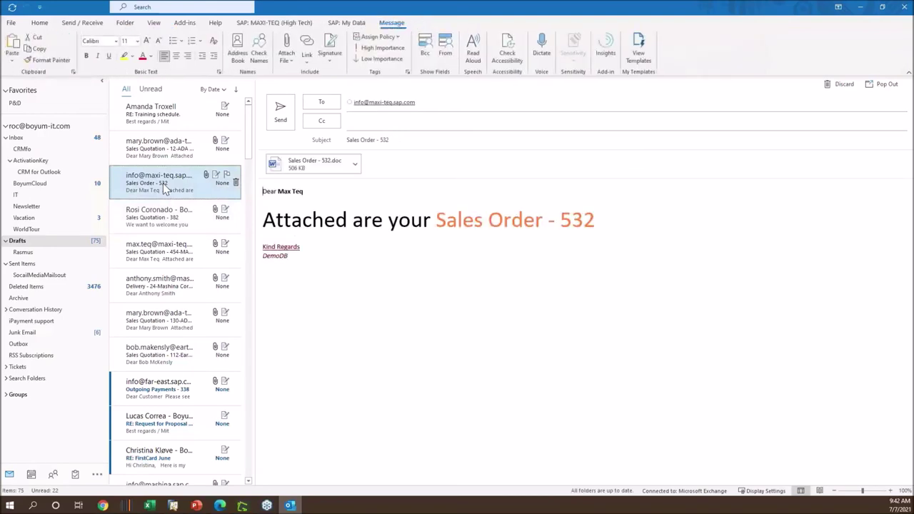
pyautogui.click(163, 252)
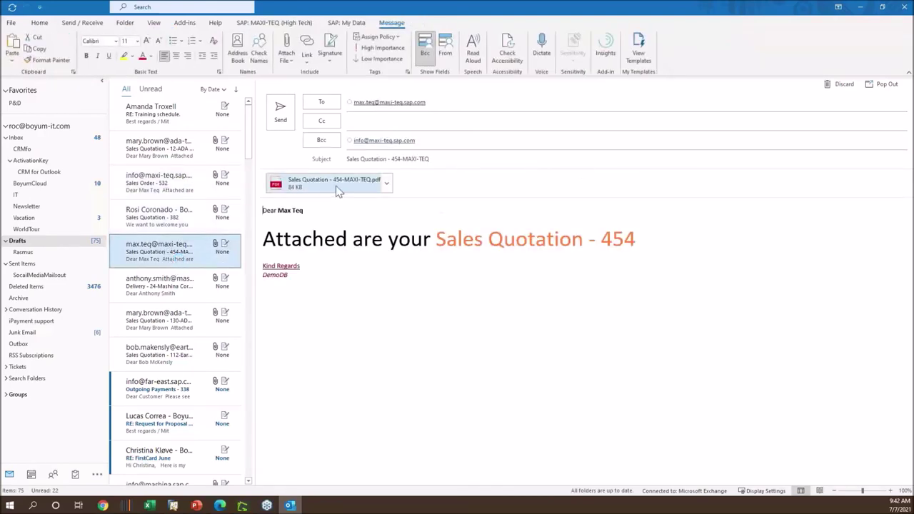
pyautogui.click(153, 217)
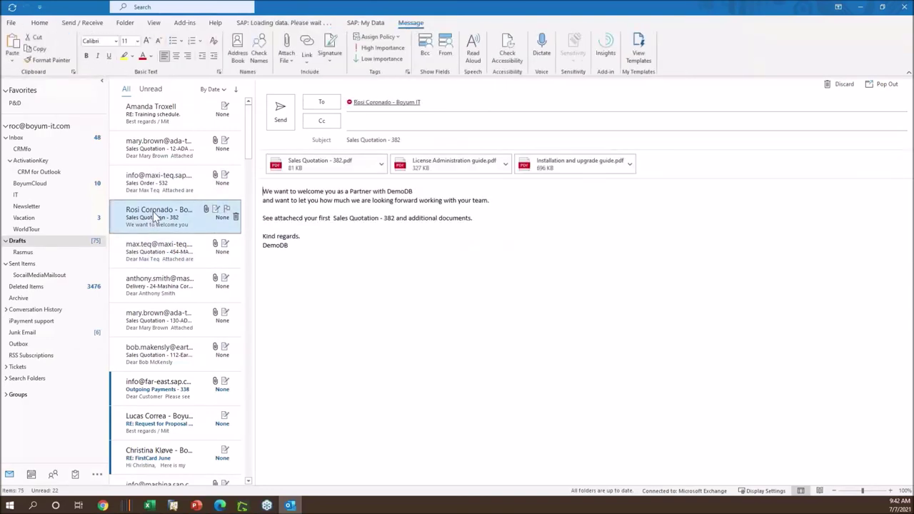